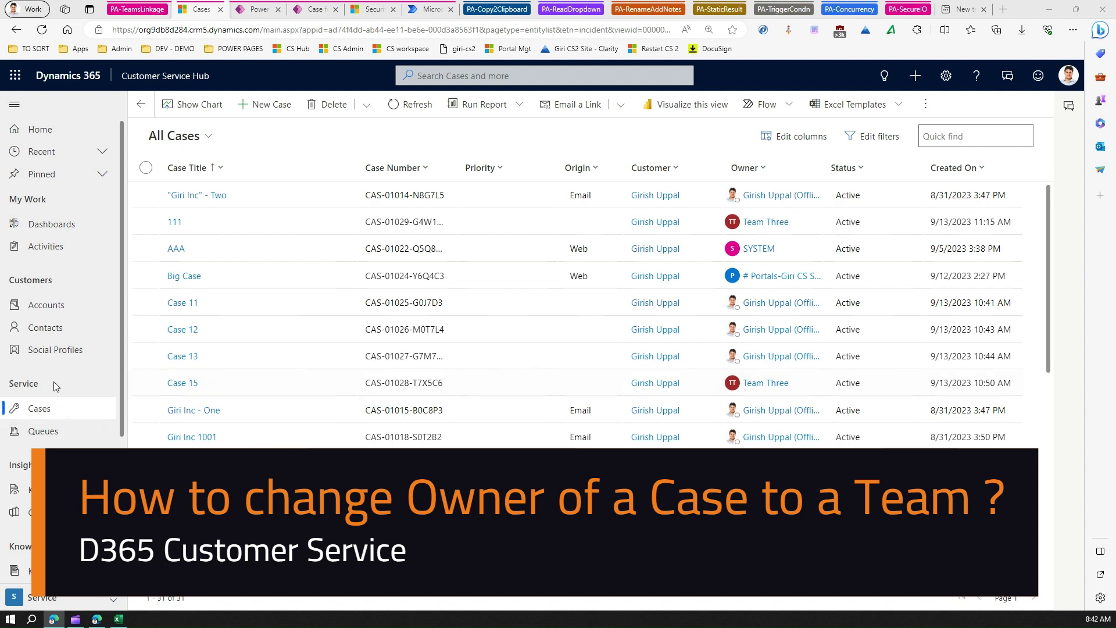
- Open a blank new case form and examine its fields
left_click(258, 105)
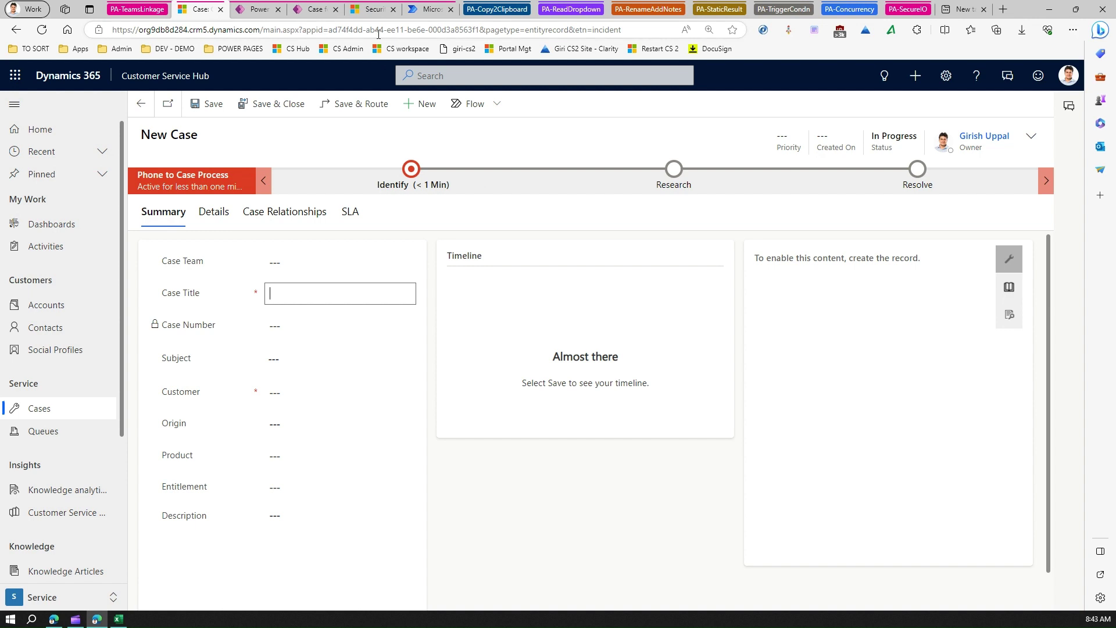
left_click(373, 10)
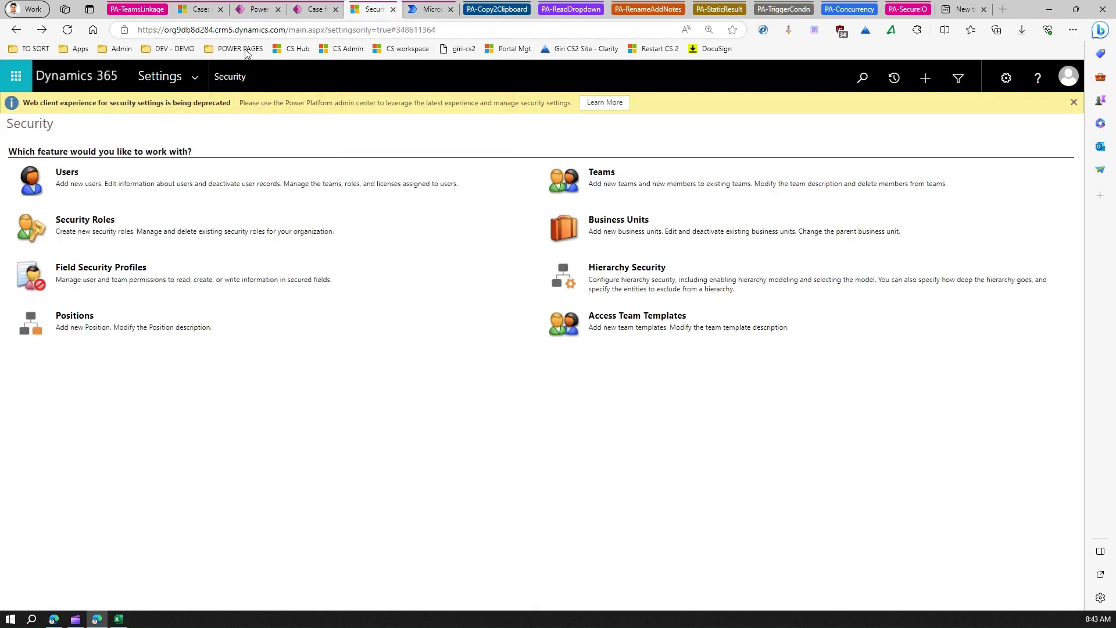
left_click(201, 9)
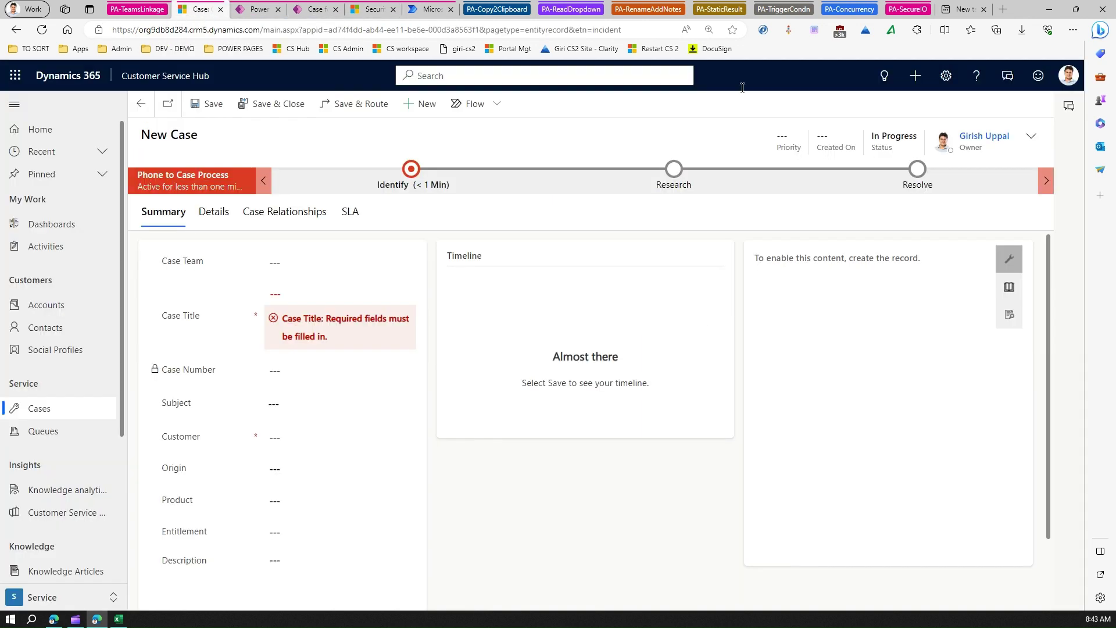
- Open the Teams list from the Security area of the Dynamics 365 advanced settings
left_click(947, 77)
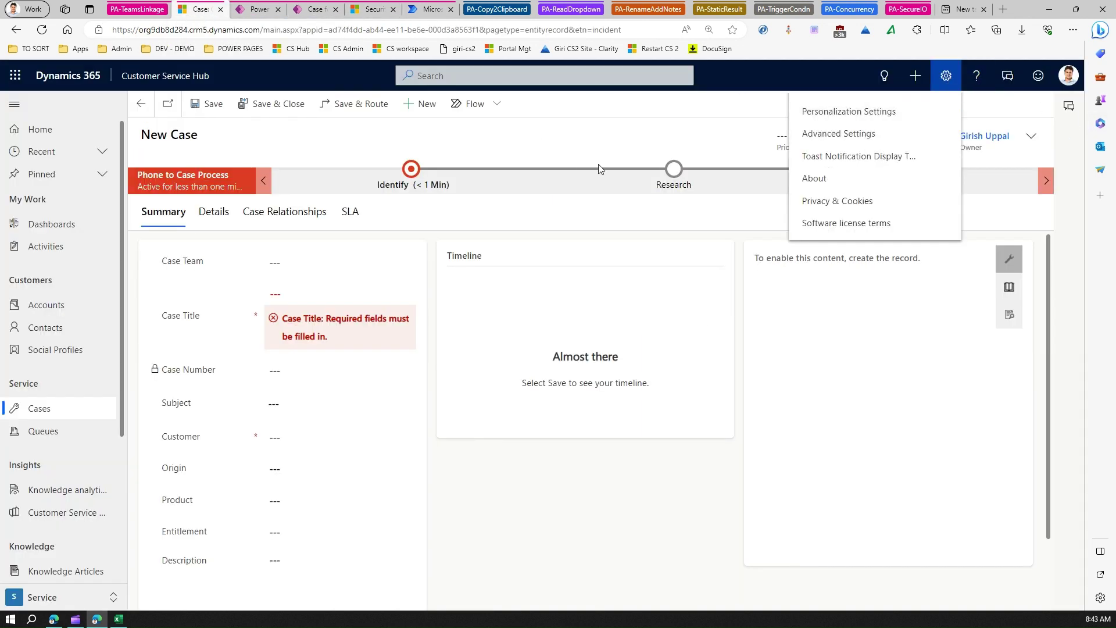
left_click(369, 11)
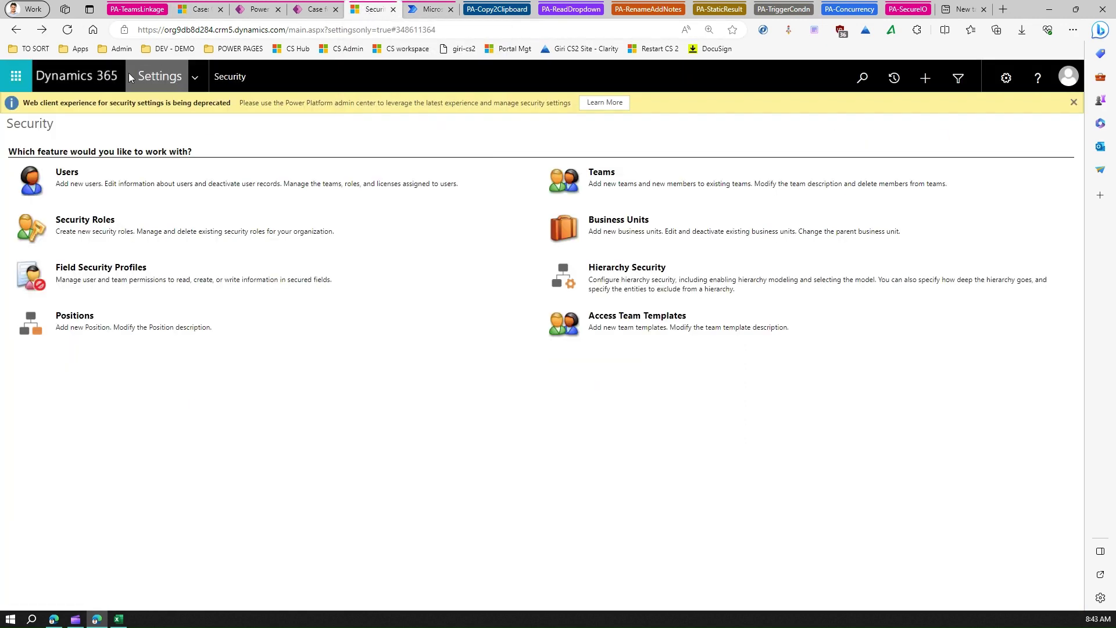
left_click(187, 79)
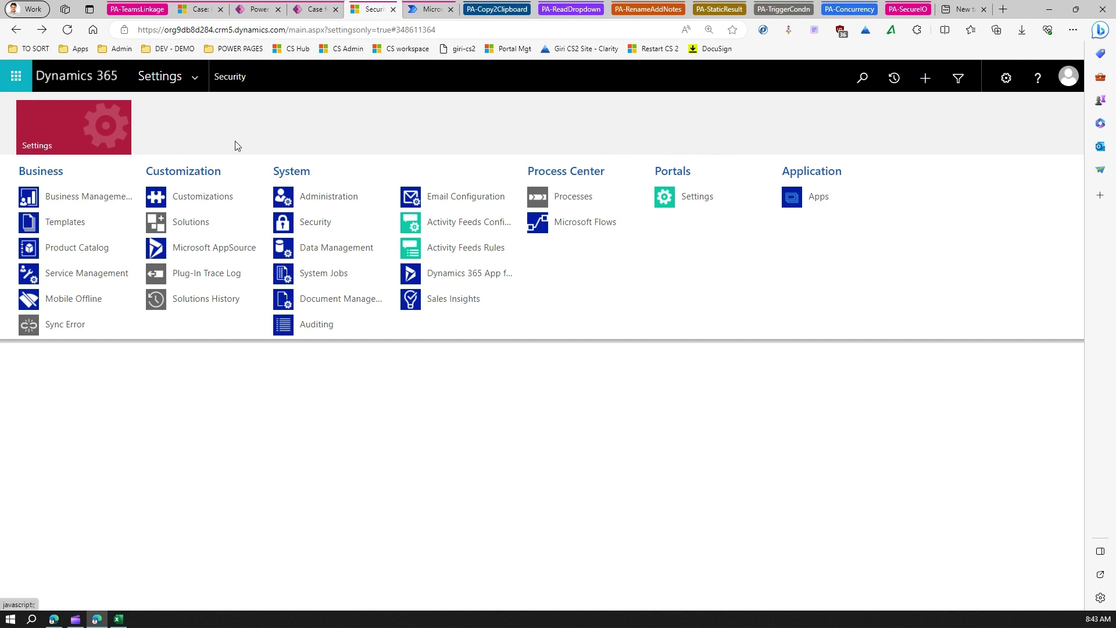
left_click(305, 227)
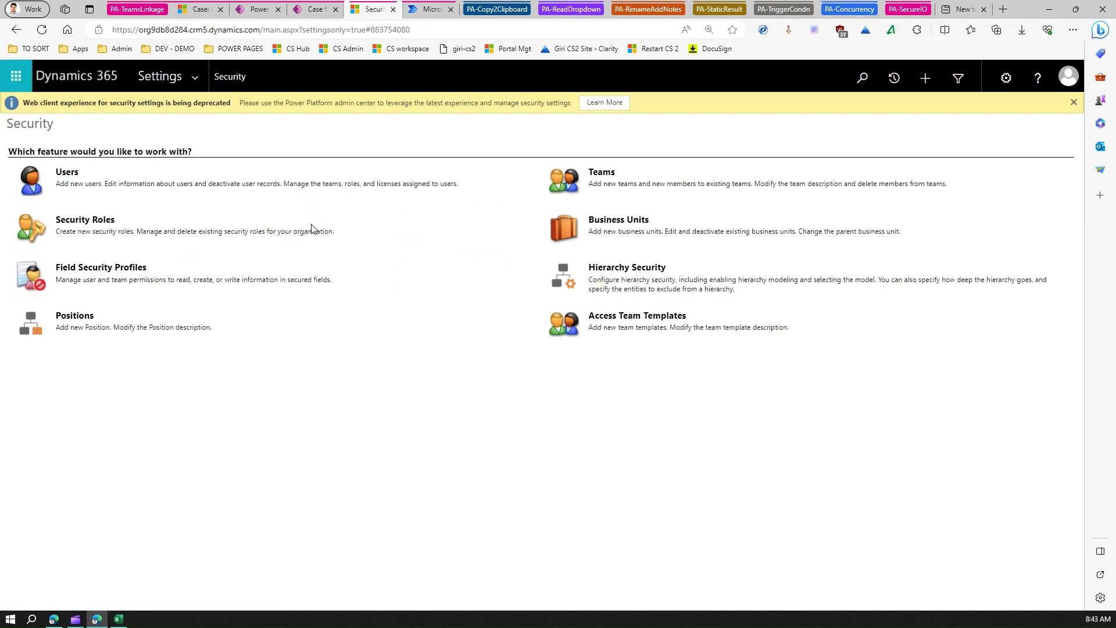
left_click(608, 174)
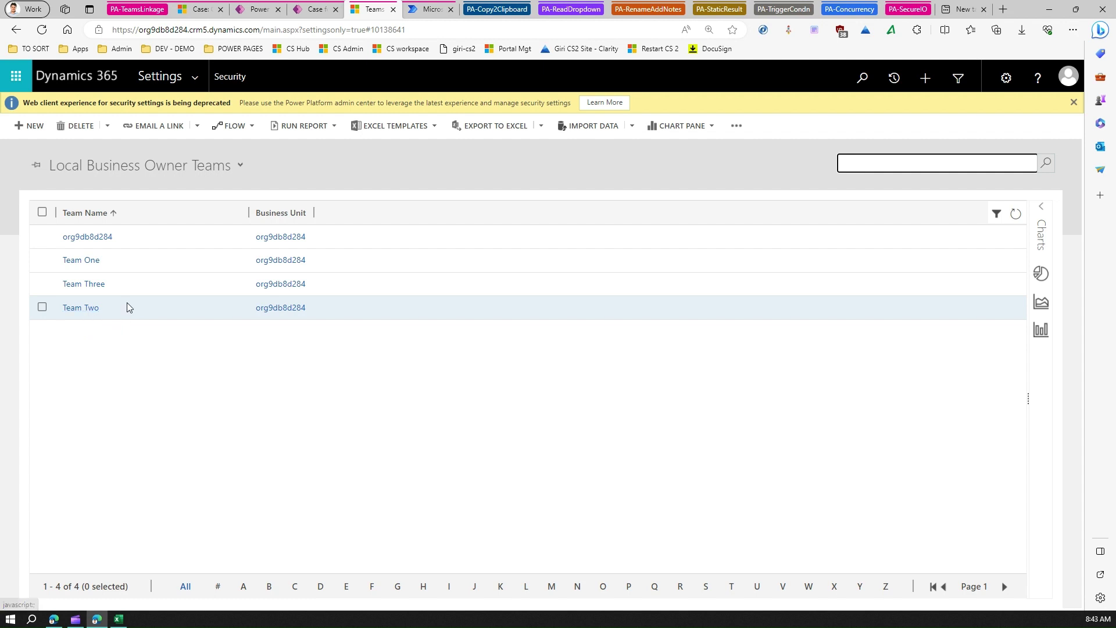
left_click(30, 126)
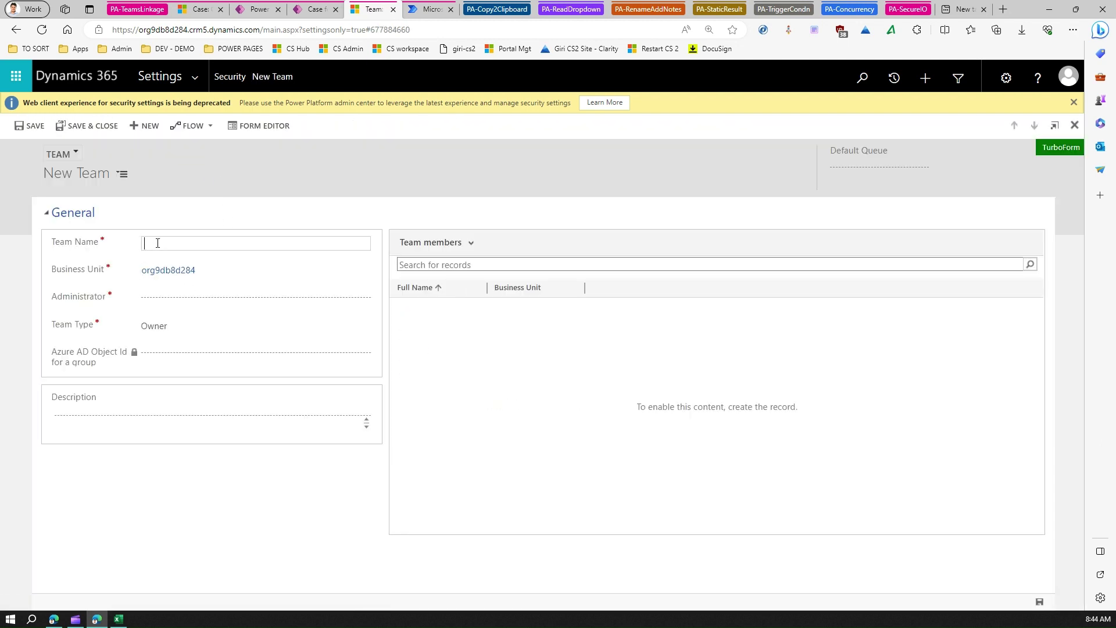
left_click(172, 330)
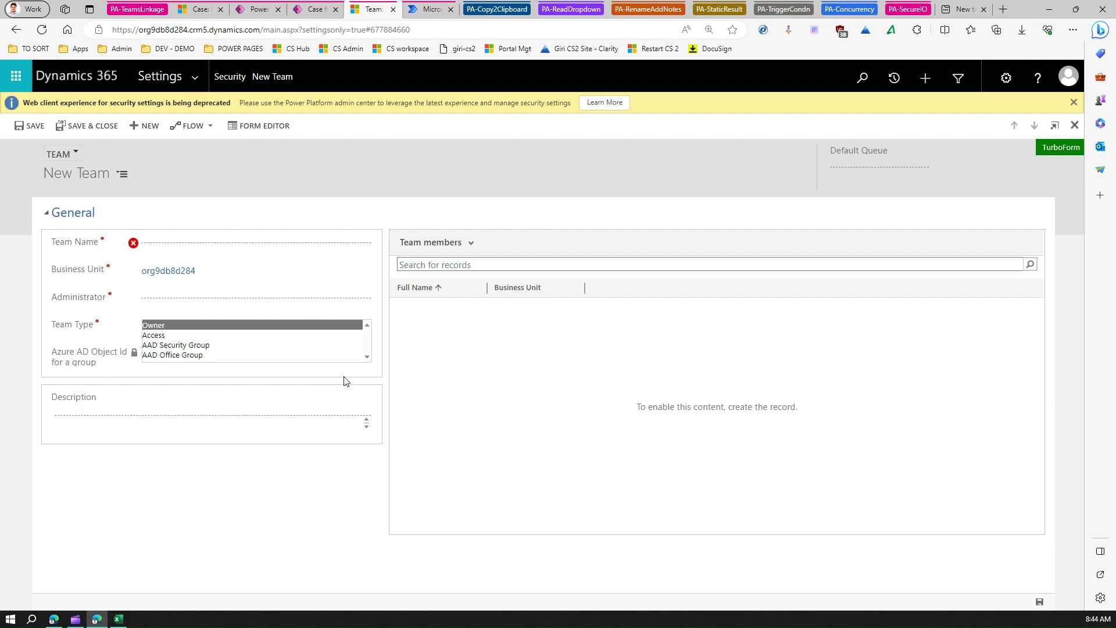
left_click(186, 518)
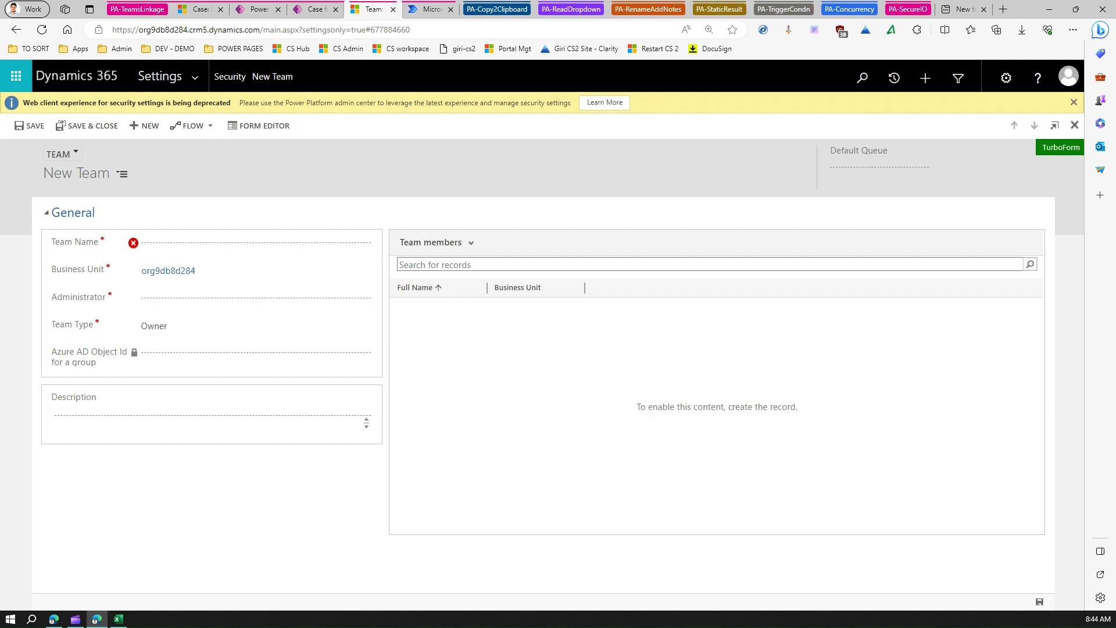
left_click(17, 30)
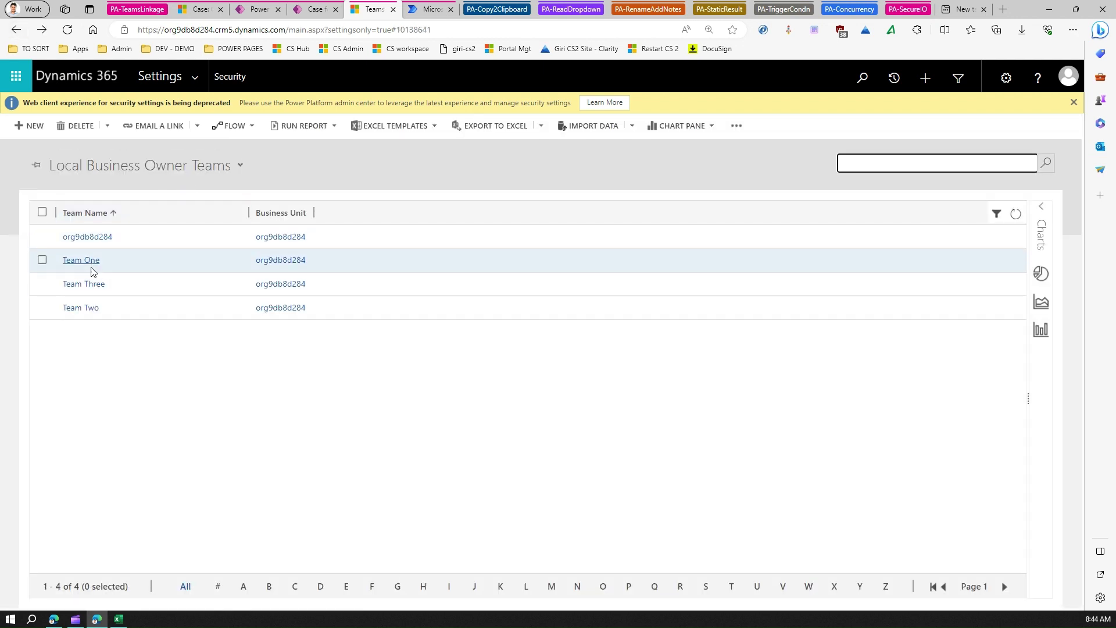
- Create and save a new Owner team named Team Four, filling in its administrator
left_click(29, 129)
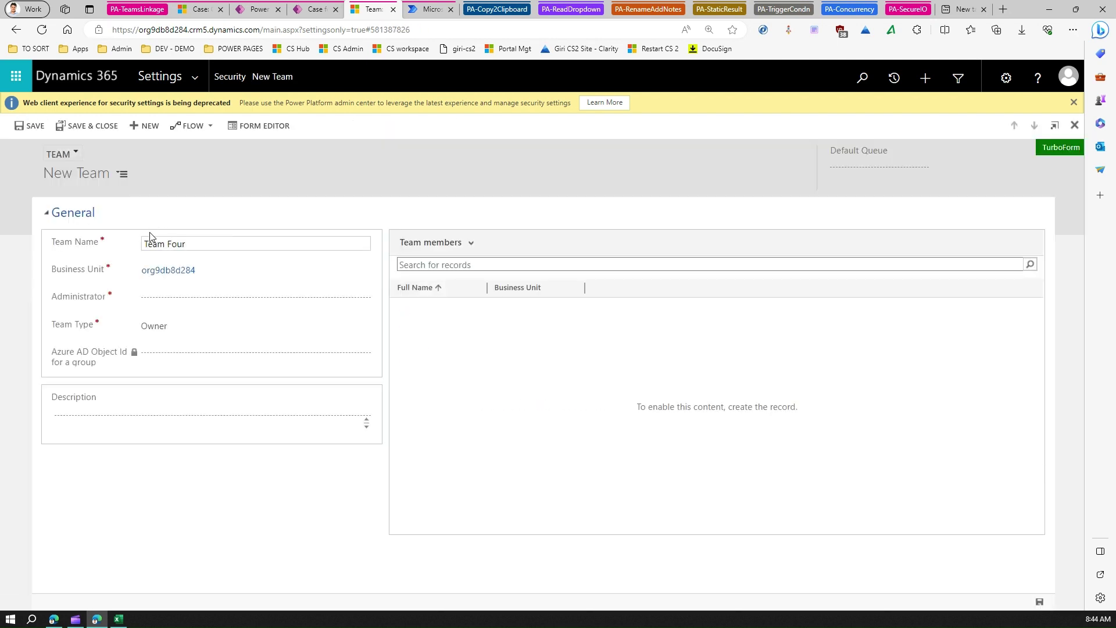
left_click(201, 297)
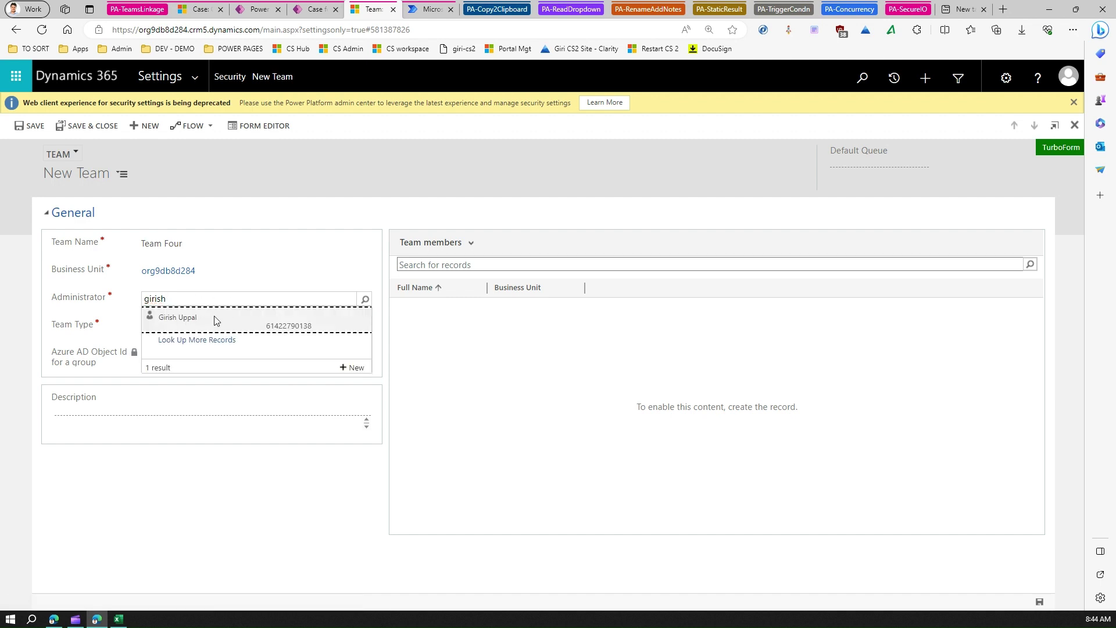
left_click(215, 320)
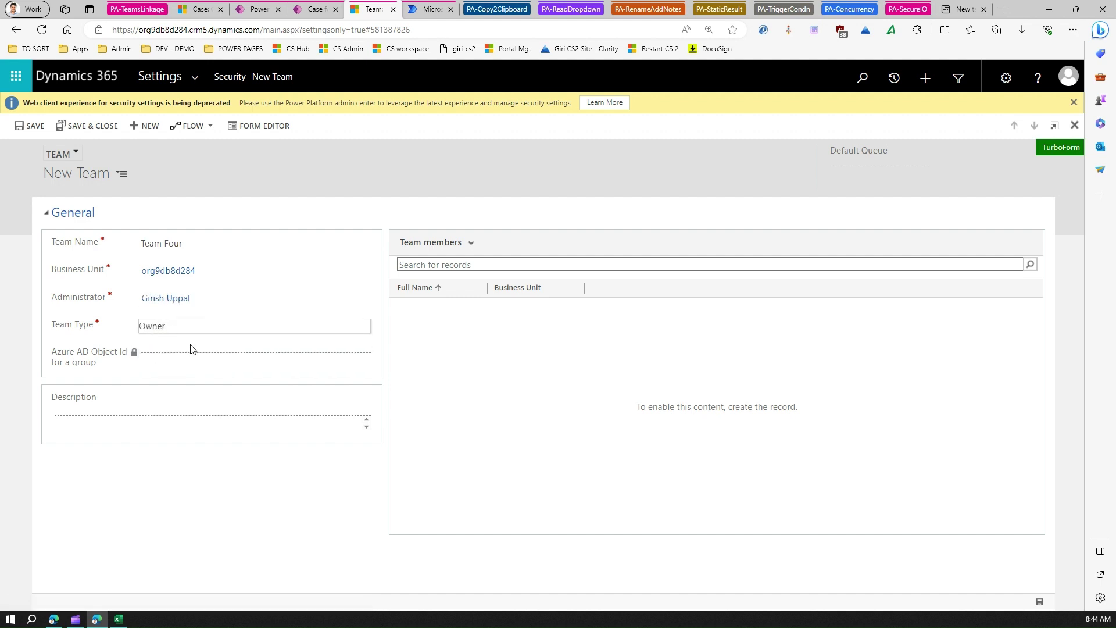
left_click(26, 126)
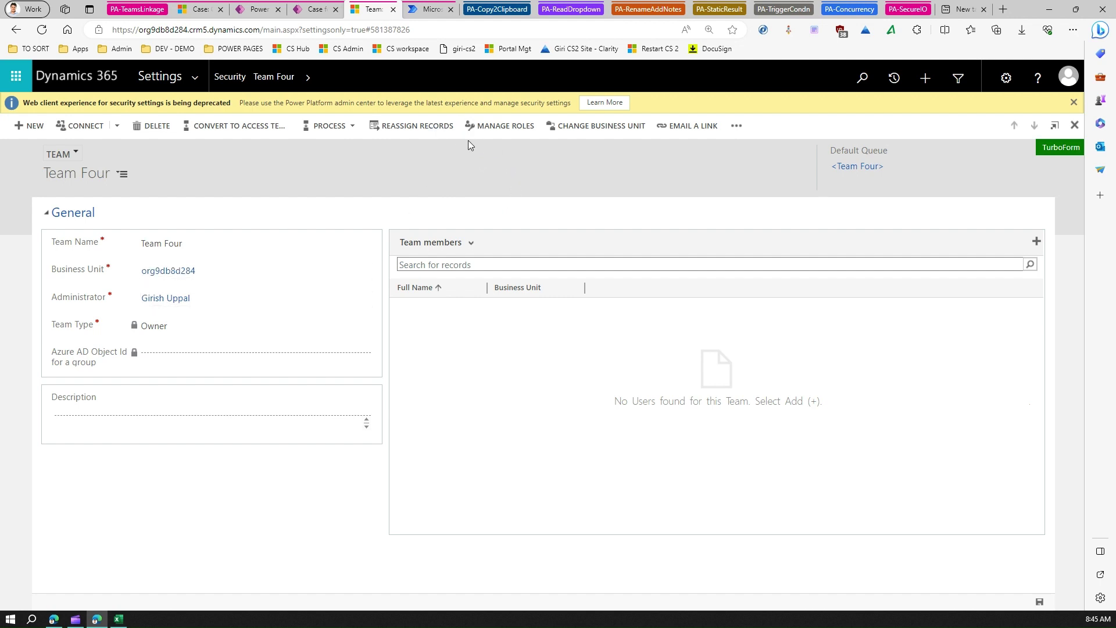
- Assign the System Customizer security role to Team Four
left_click(493, 127)
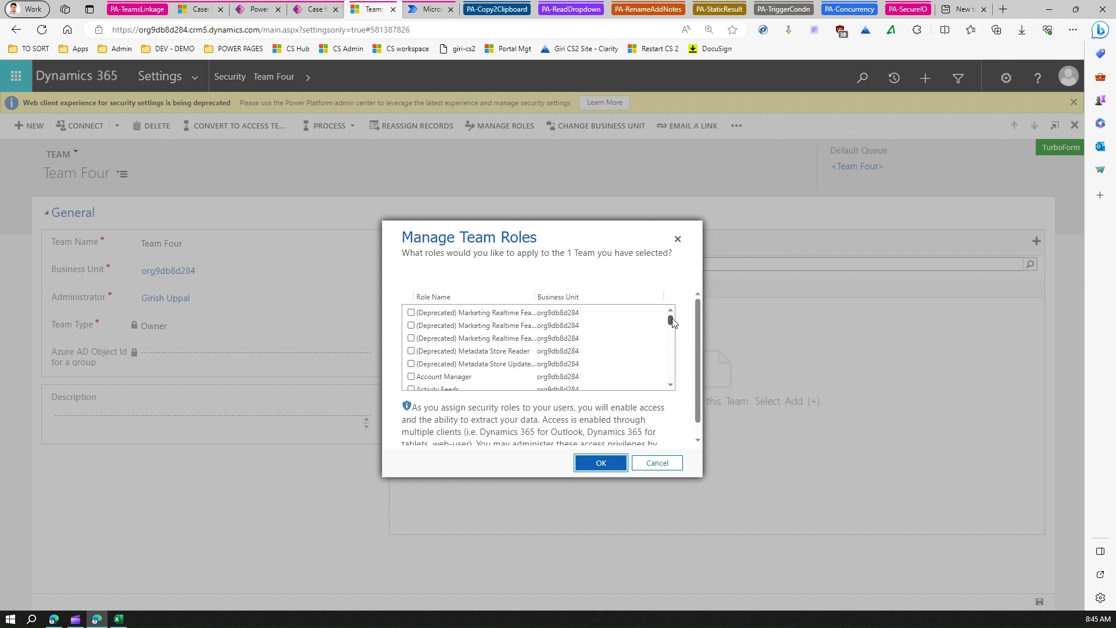
left_click_drag(672, 321, 668, 376)
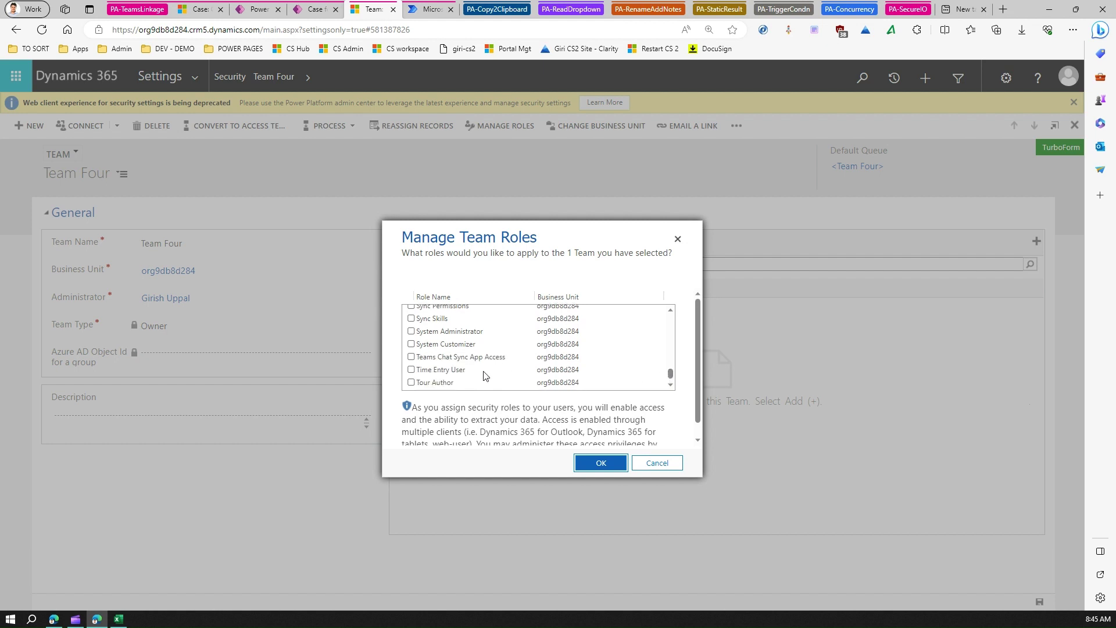
left_click(411, 344)
left_click(601, 463)
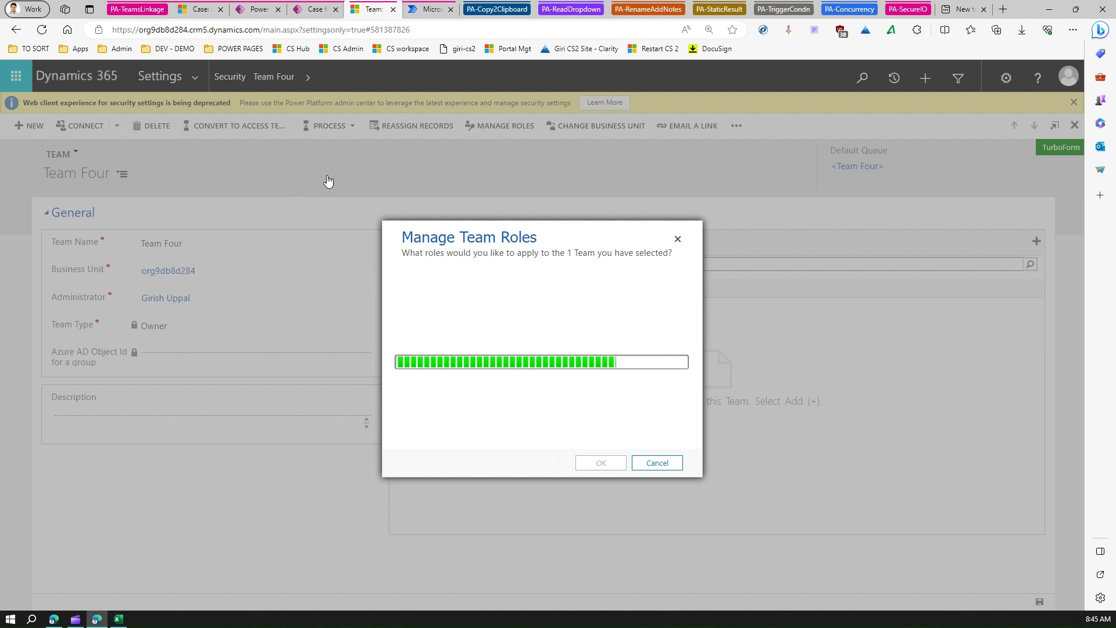
left_click(308, 132)
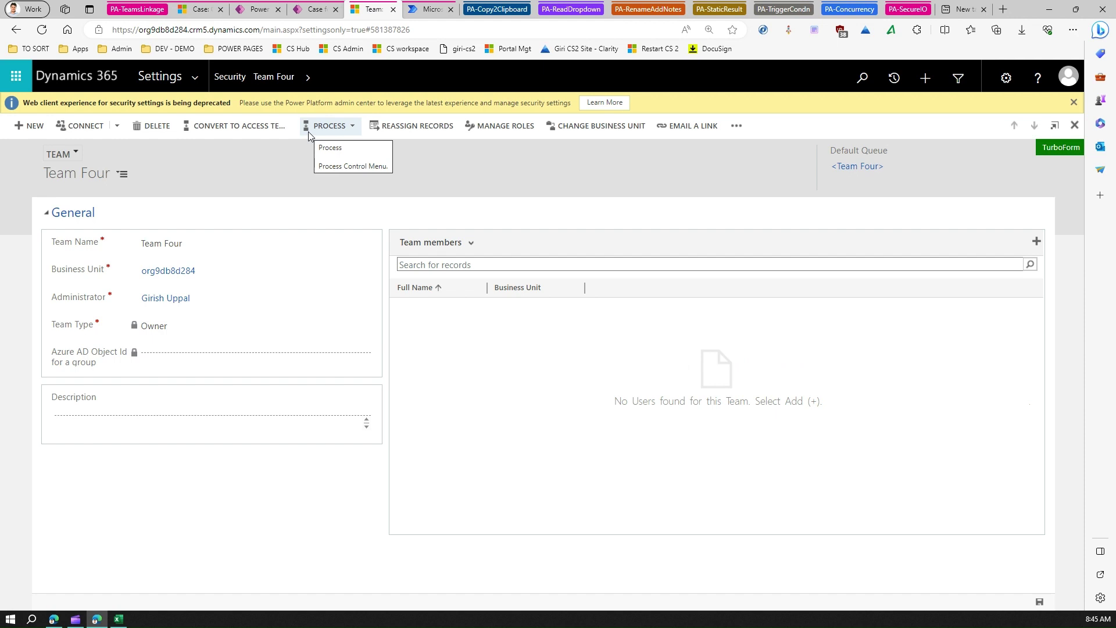
left_click(308, 131)
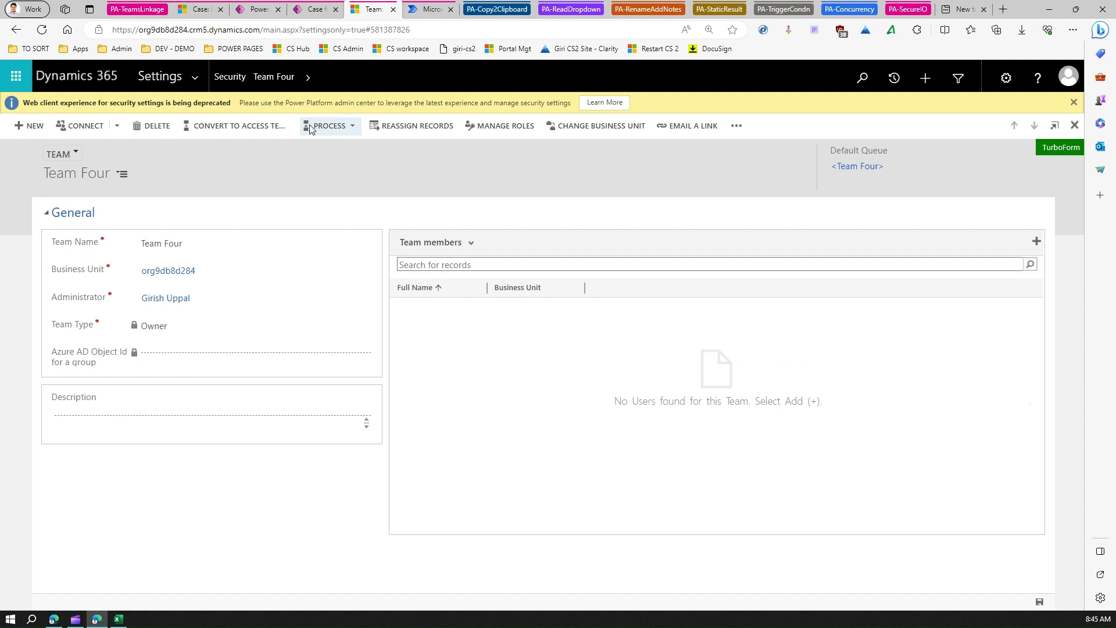
- Switch to Power Apps, refresh the Team table's data and examine the unique identifiers in the Team column, such as Team One's
left_click(315, 11)
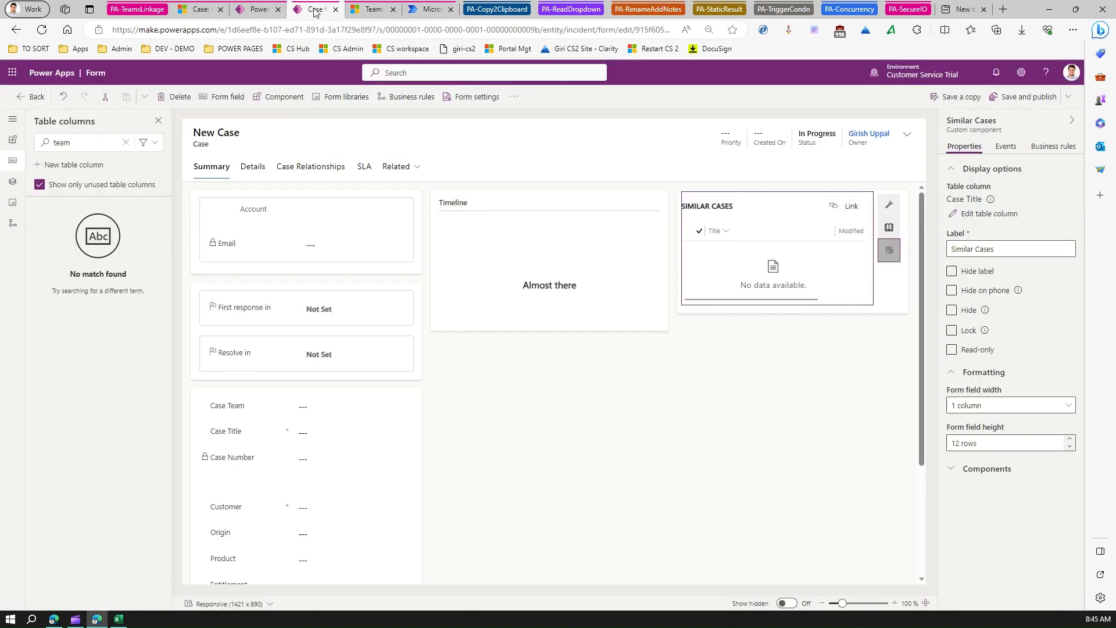
left_click(250, 10)
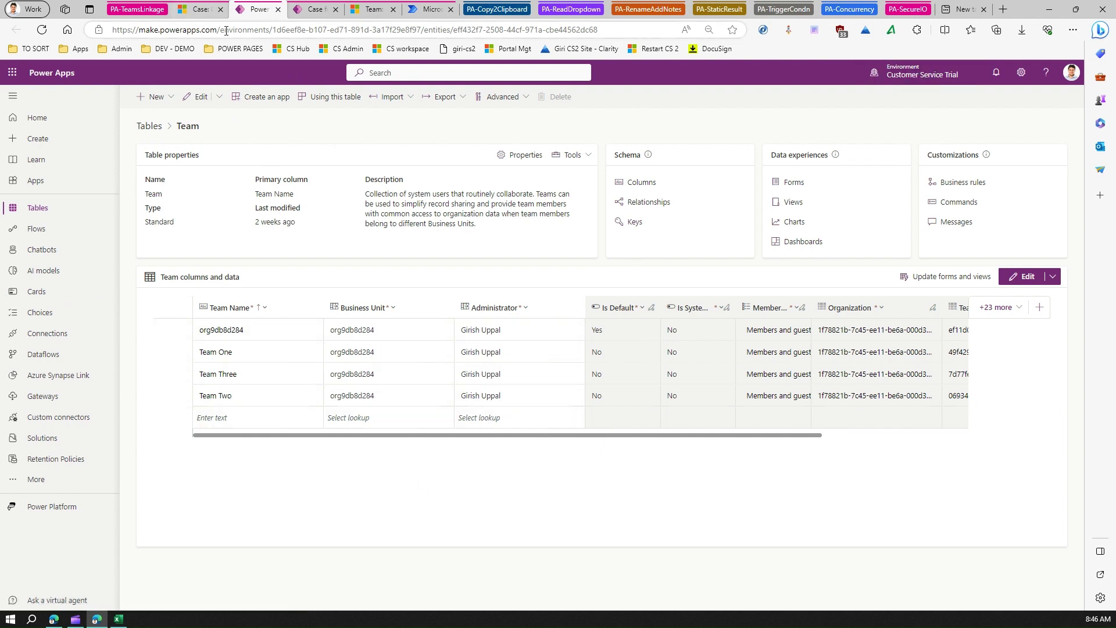
left_click(41, 30)
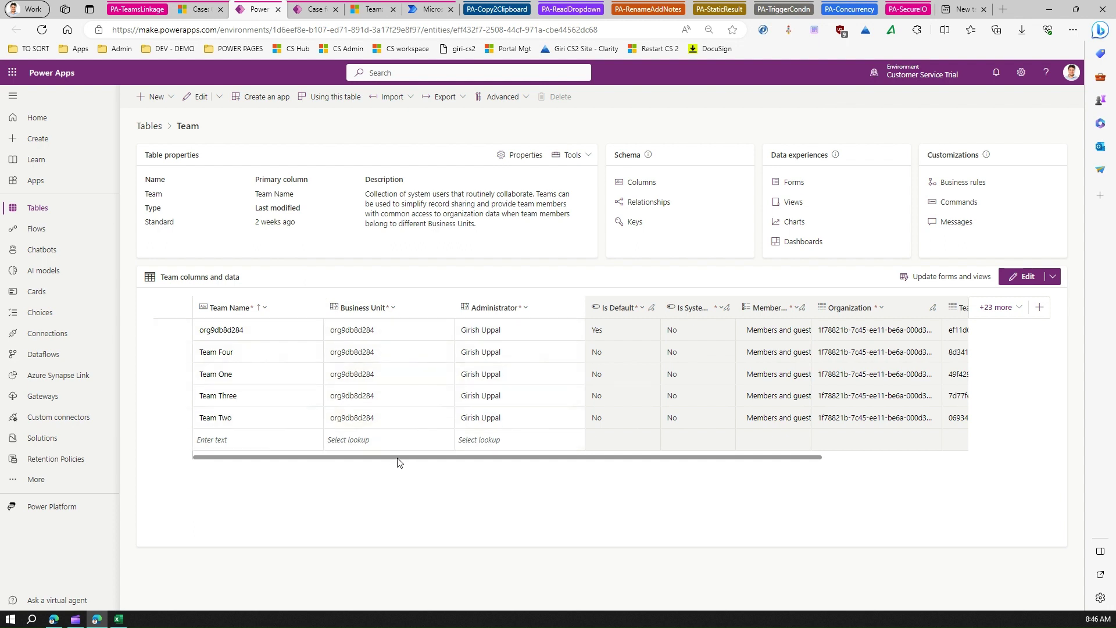
left_click_drag(392, 461, 537, 481)
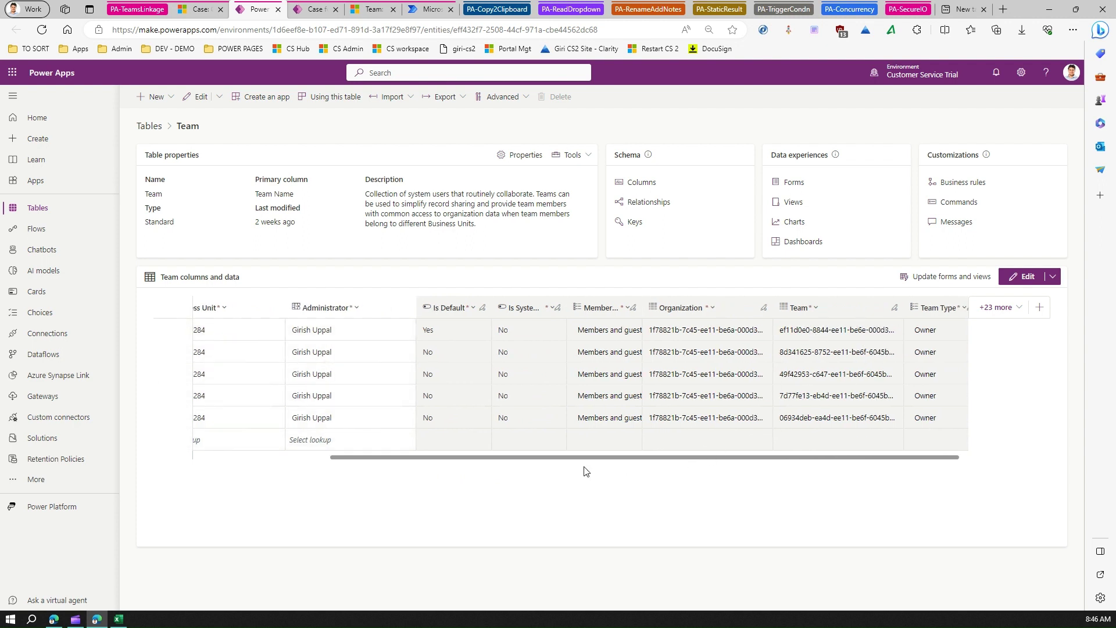
left_click_drag(587, 459, 414, 459)
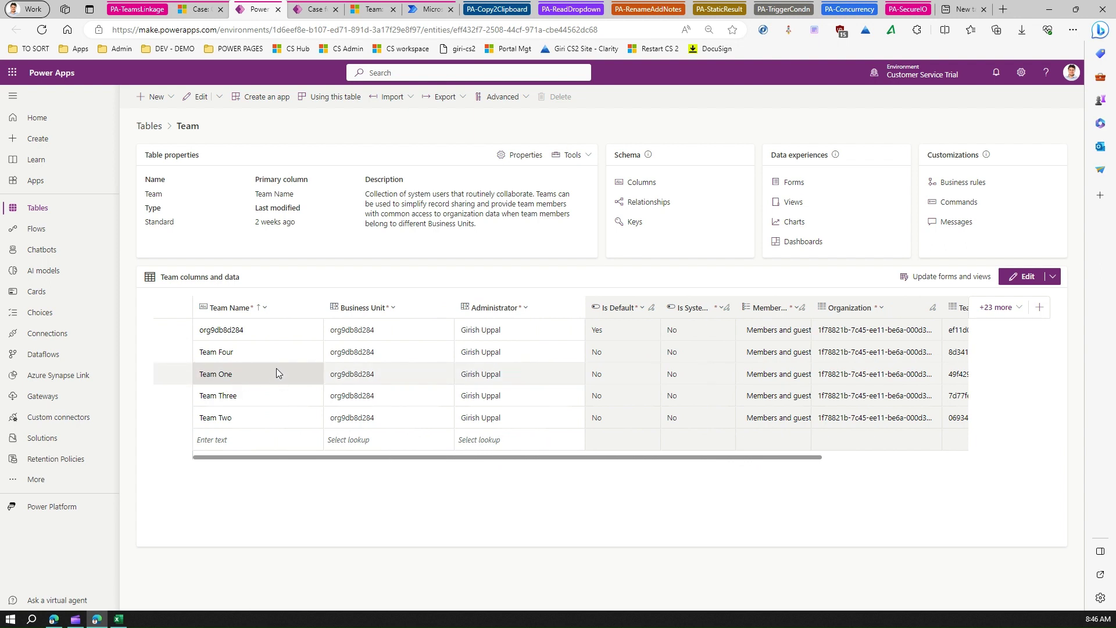
left_click_drag(772, 463, 833, 463)
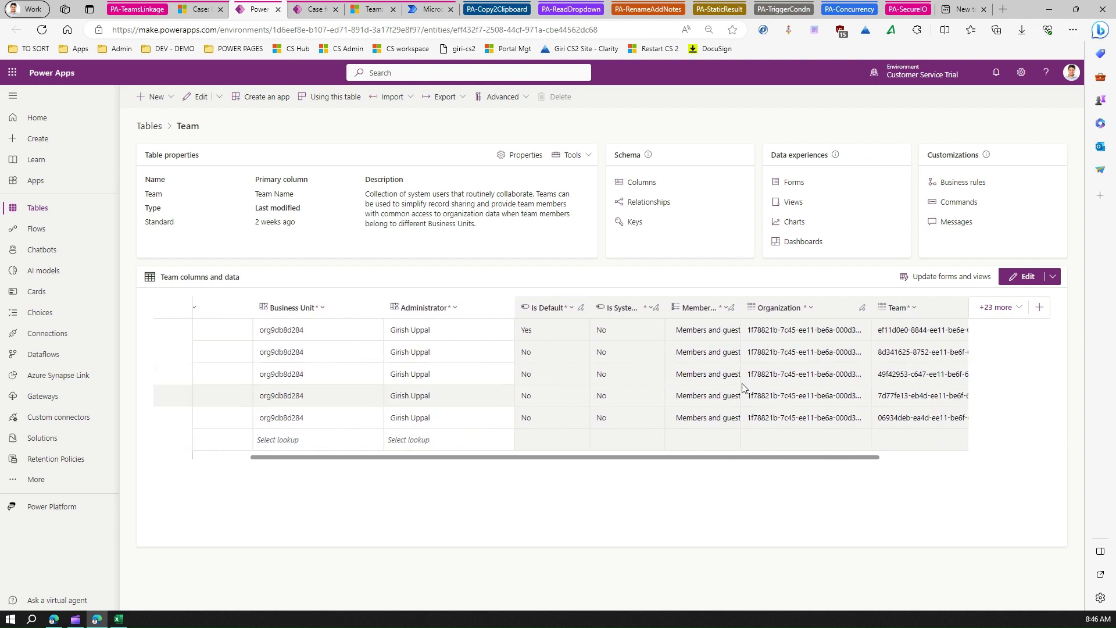
left_click(900, 375)
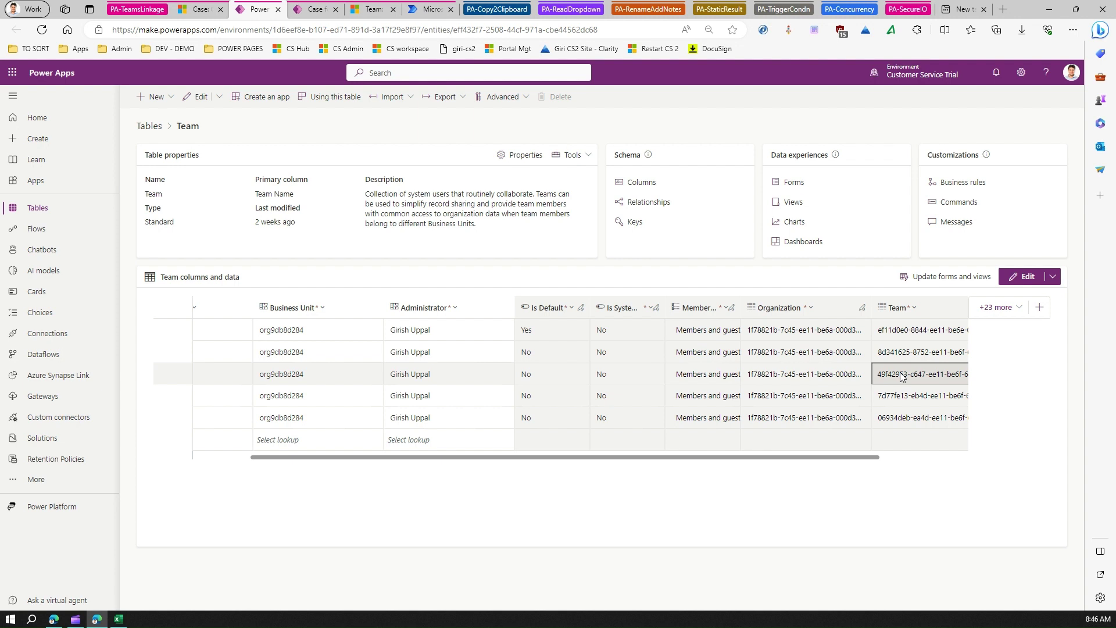
right_click(902, 376)
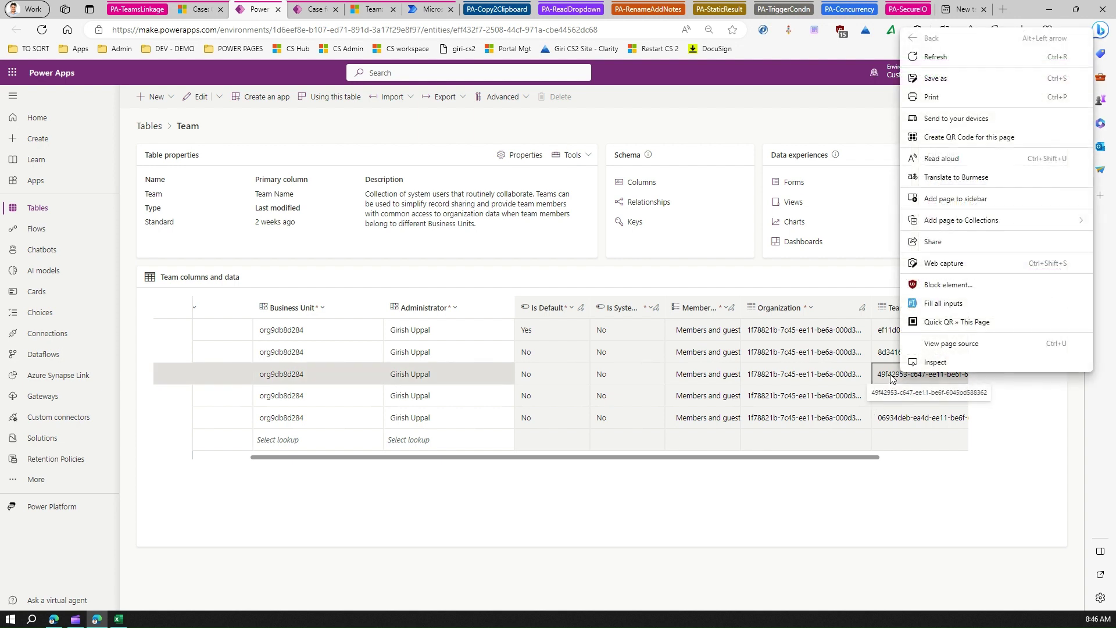
key("Escape")
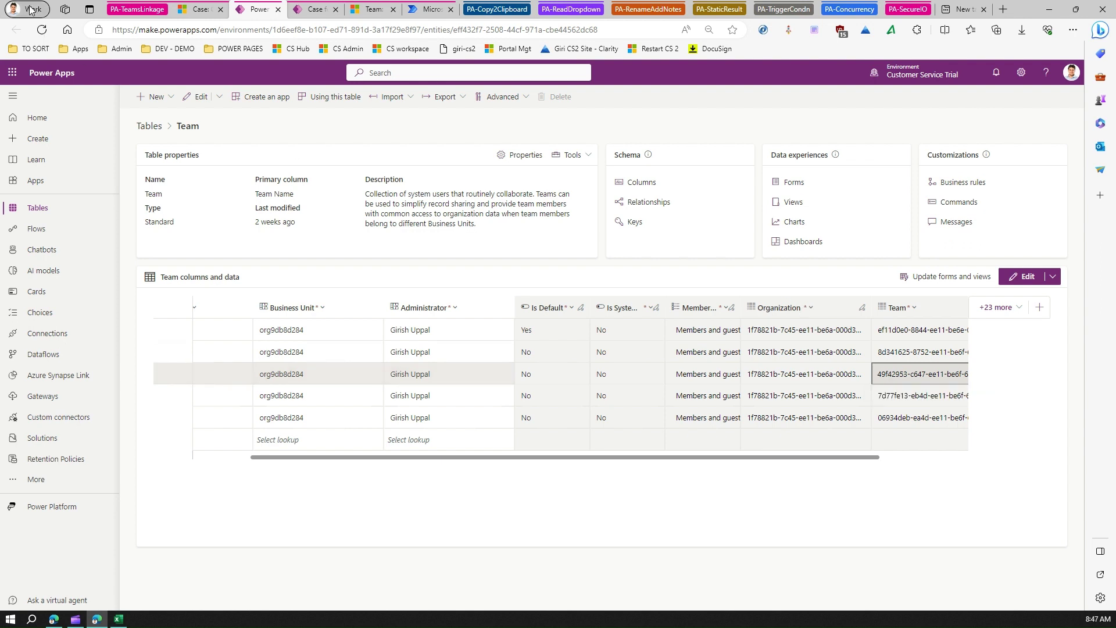
- Switch to Power Automate and start a new automated cloud flow named Assign Case Owner to Teams
left_click(192, 10)
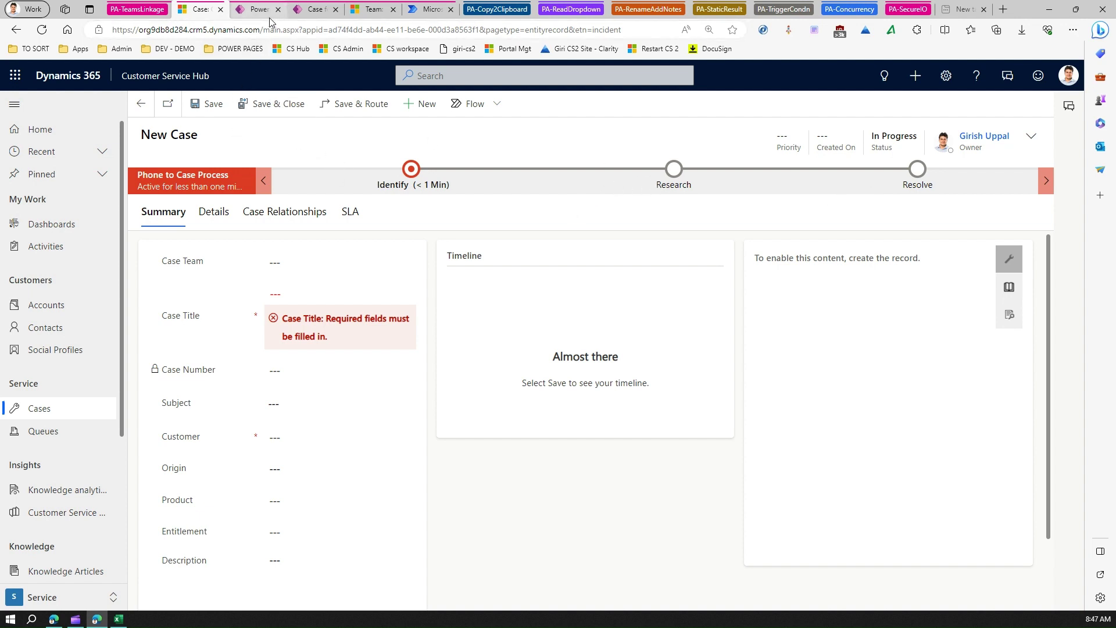
left_click(419, 13)
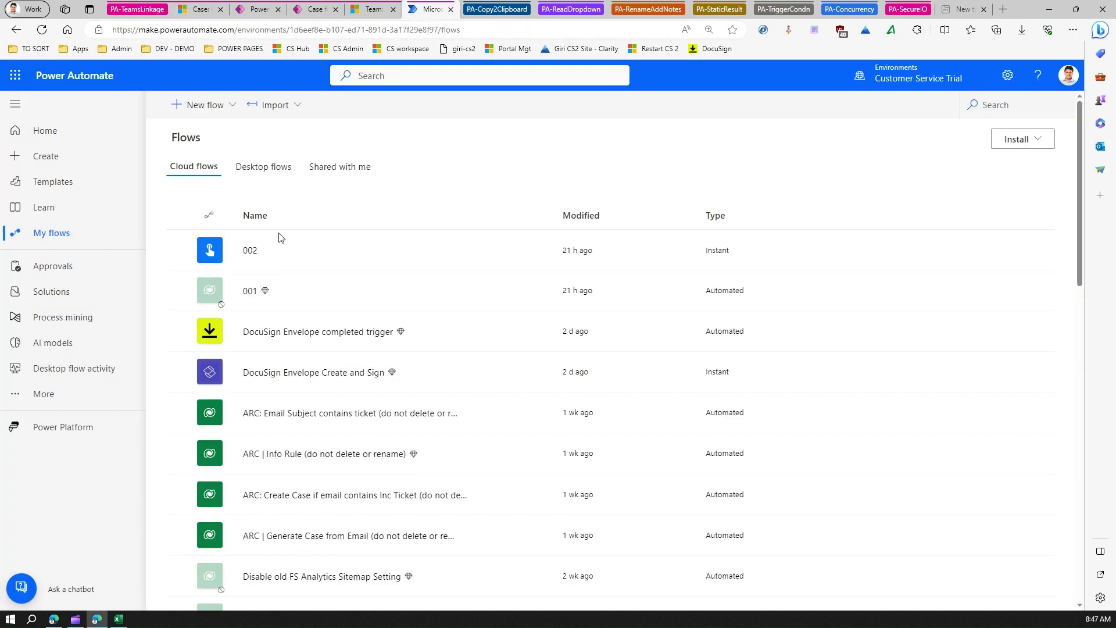
left_click(226, 106)
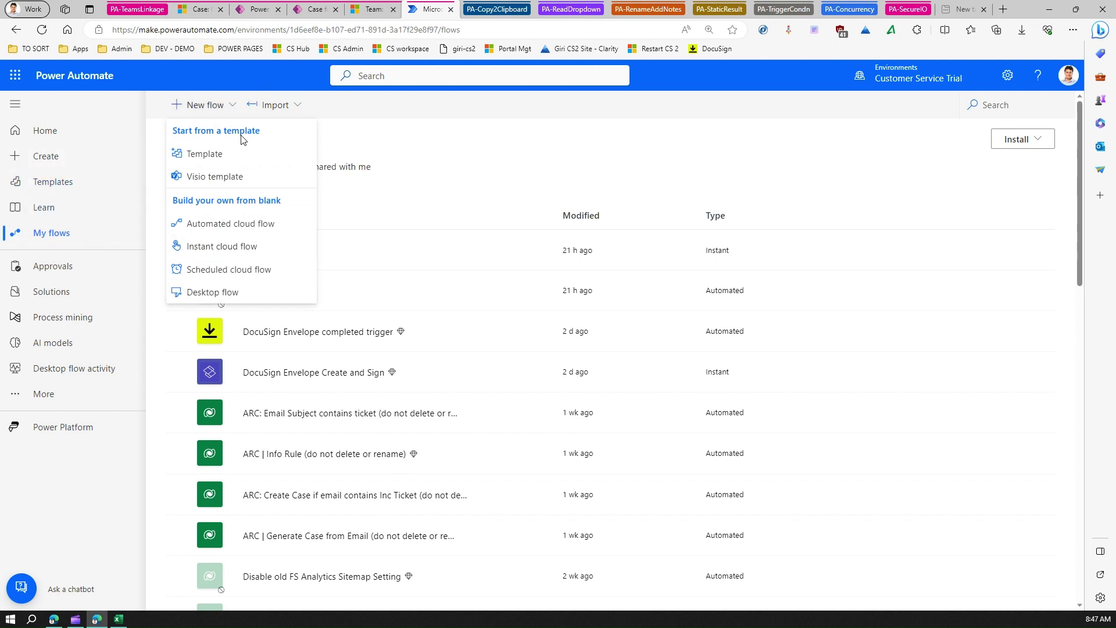
left_click(230, 227)
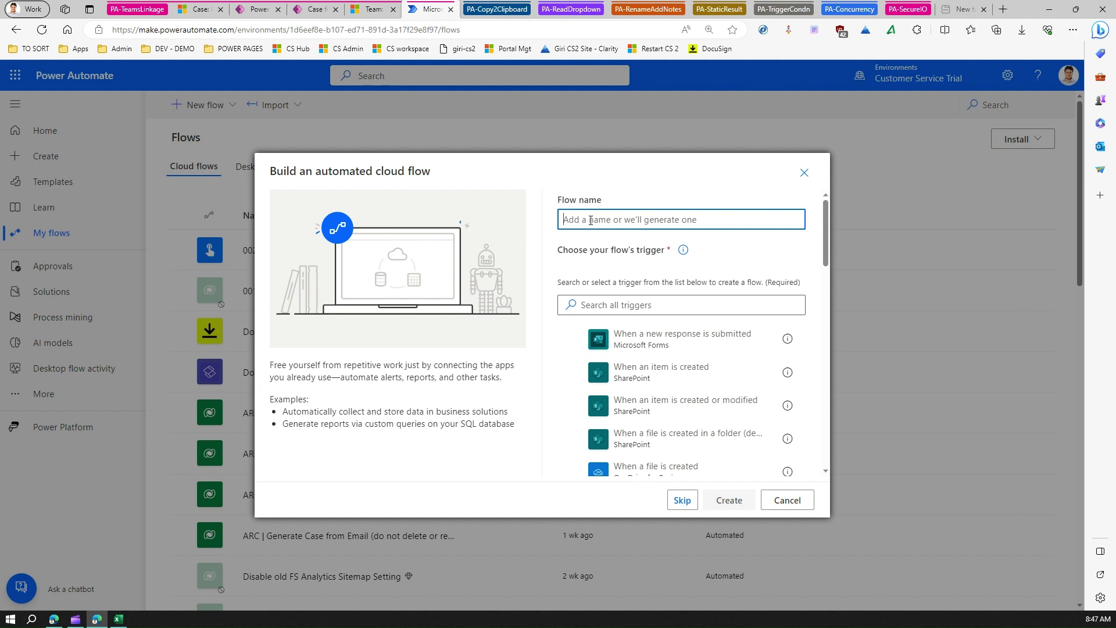
type("Assign Case Owner to Teams")
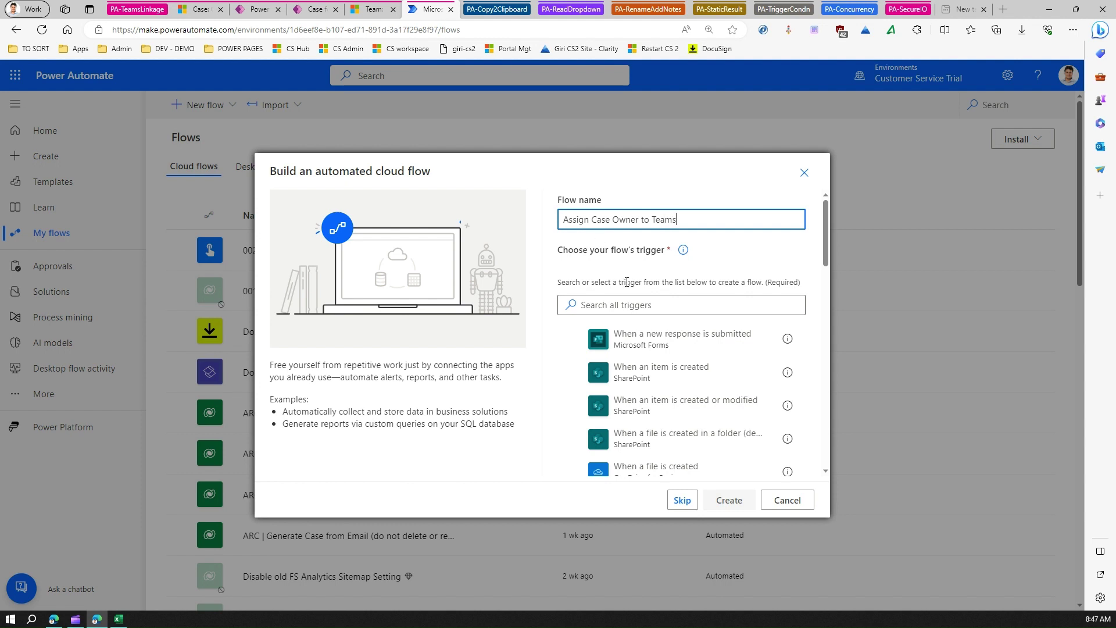
- Find the Dataverse trigger "When a row is added, modified or deleted" and create the flow with it
left_click(639, 305)
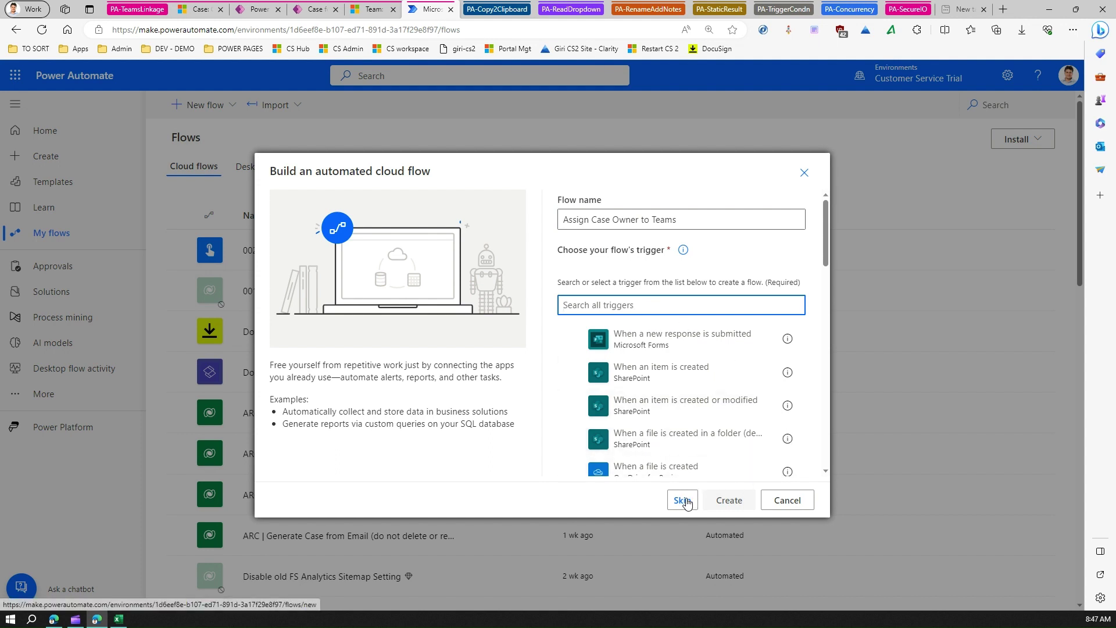
left_click(732, 501)
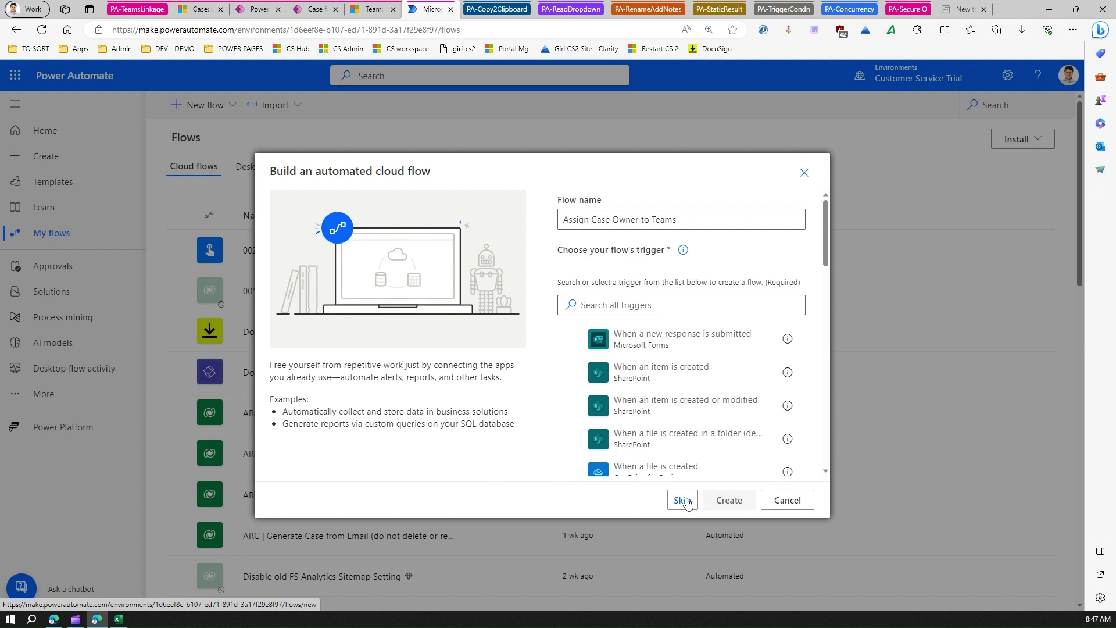
left_click(628, 307)
type("dataverse")
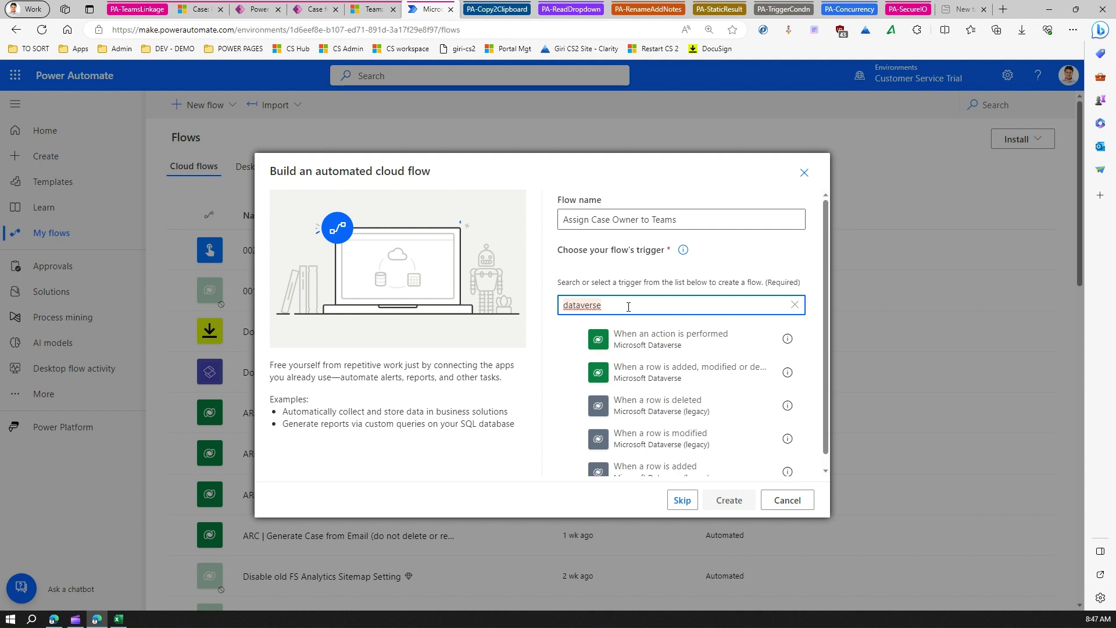
left_click(657, 370)
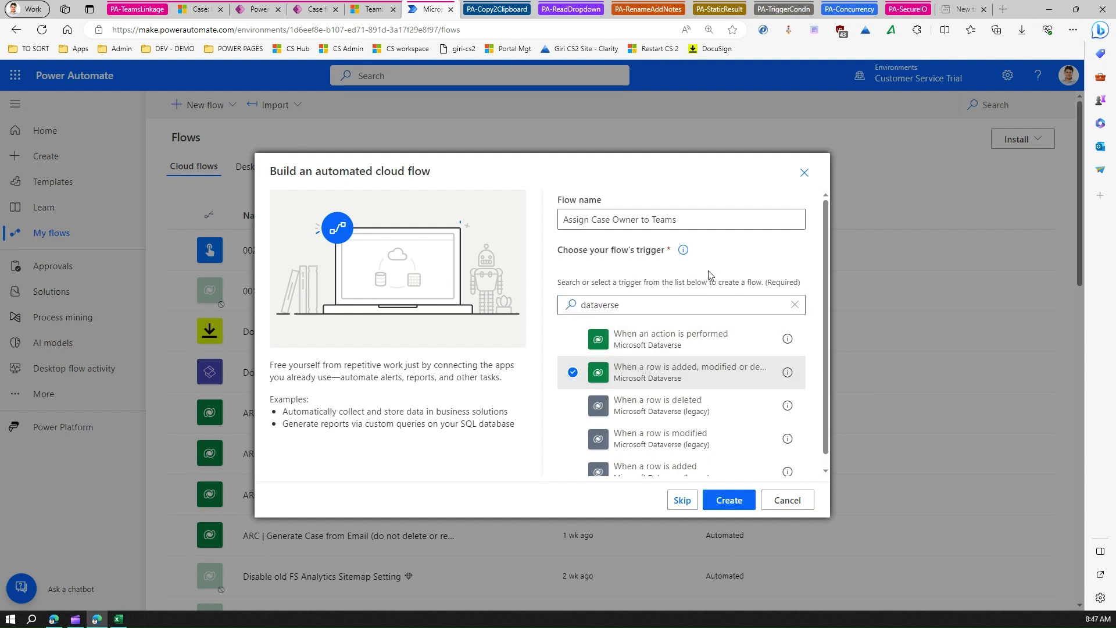
left_click(740, 504)
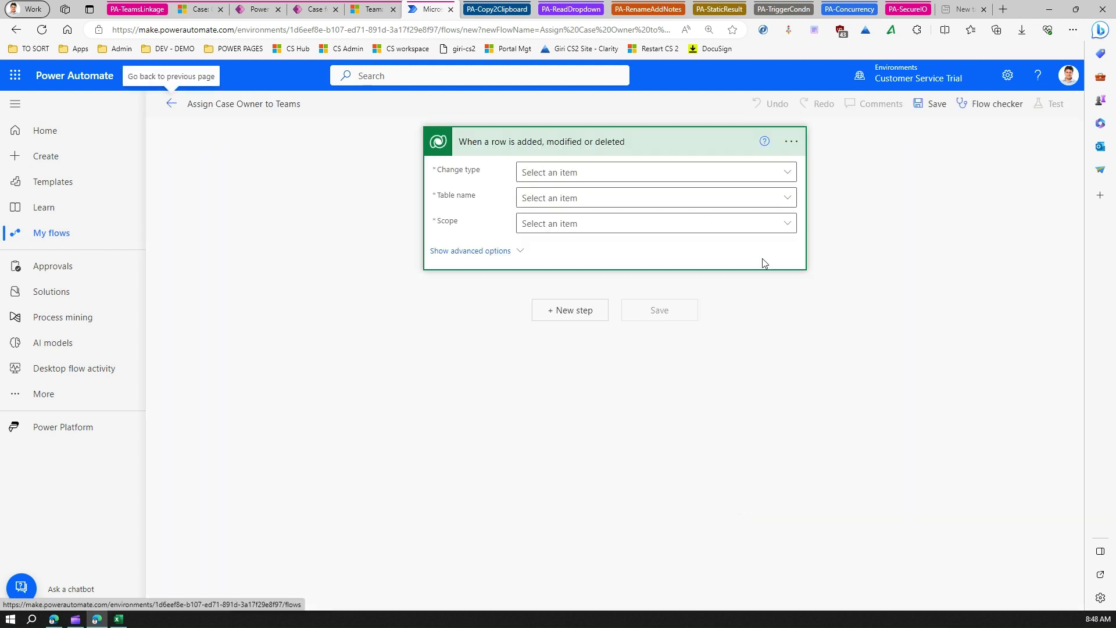
- Set the trigger's change type to Added and its table to Cases, and open the Scope choices
left_click(594, 174)
left_click(671, 261)
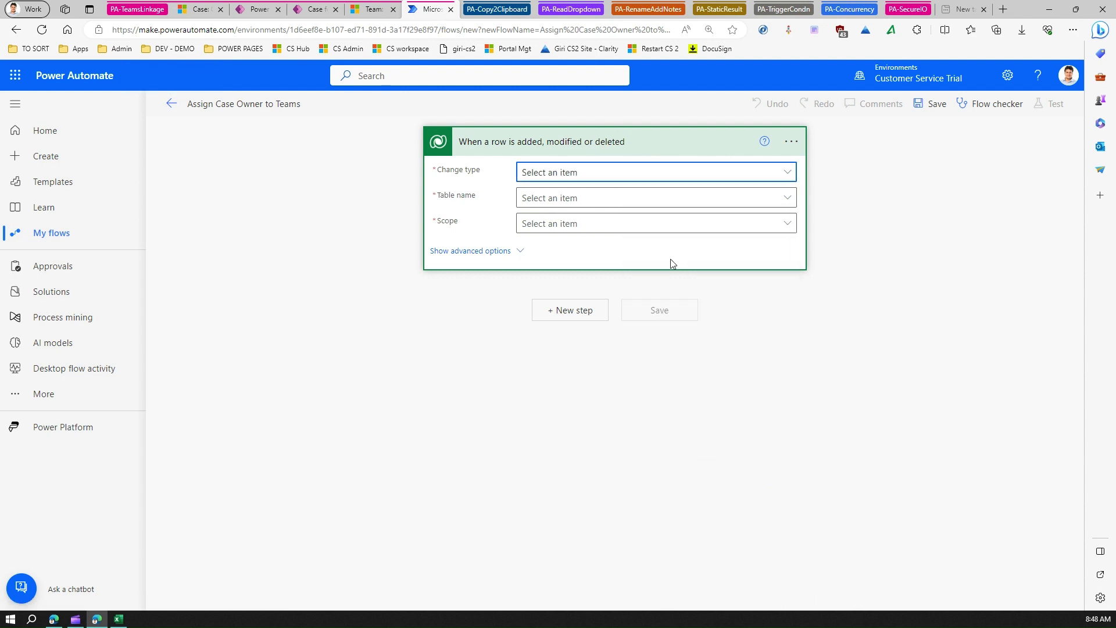
left_click(674, 202)
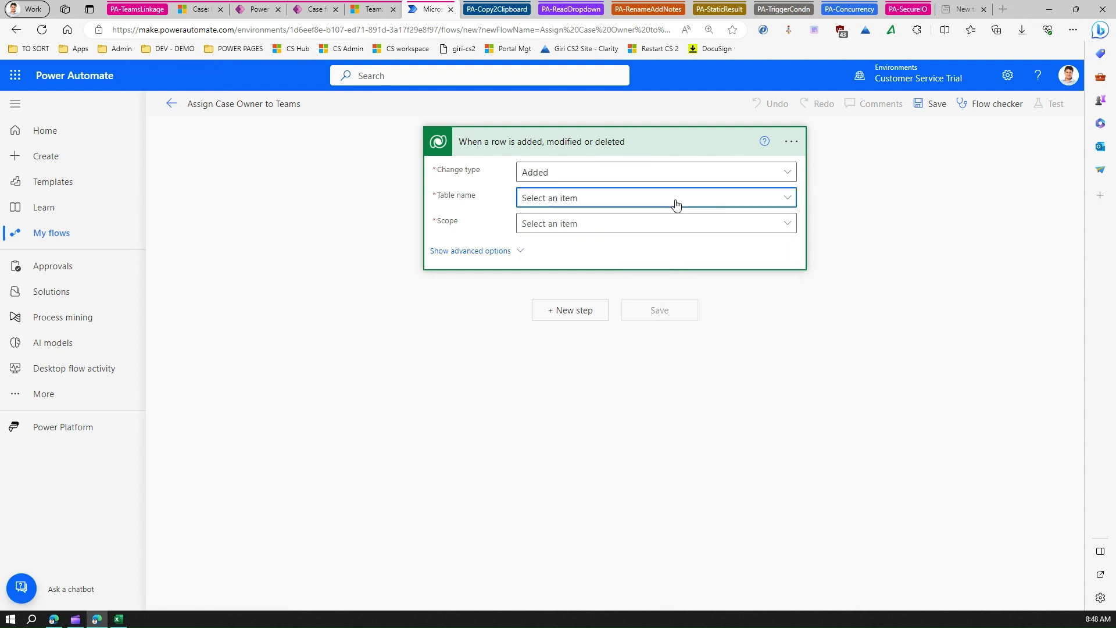
left_click(682, 247)
type("cases")
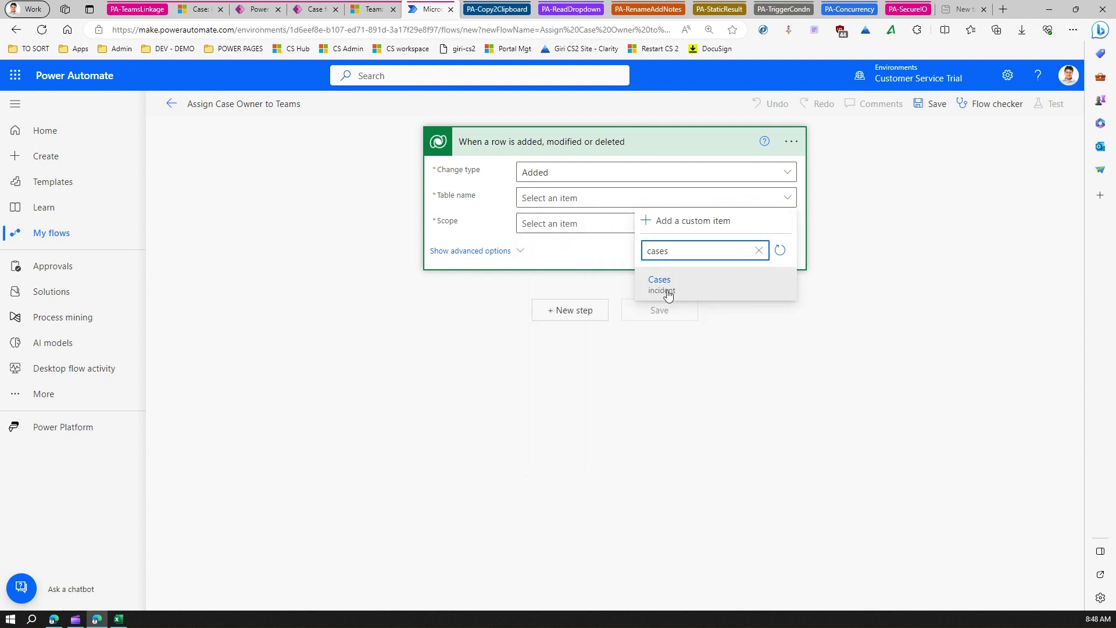
left_click(666, 286)
left_click(655, 231)
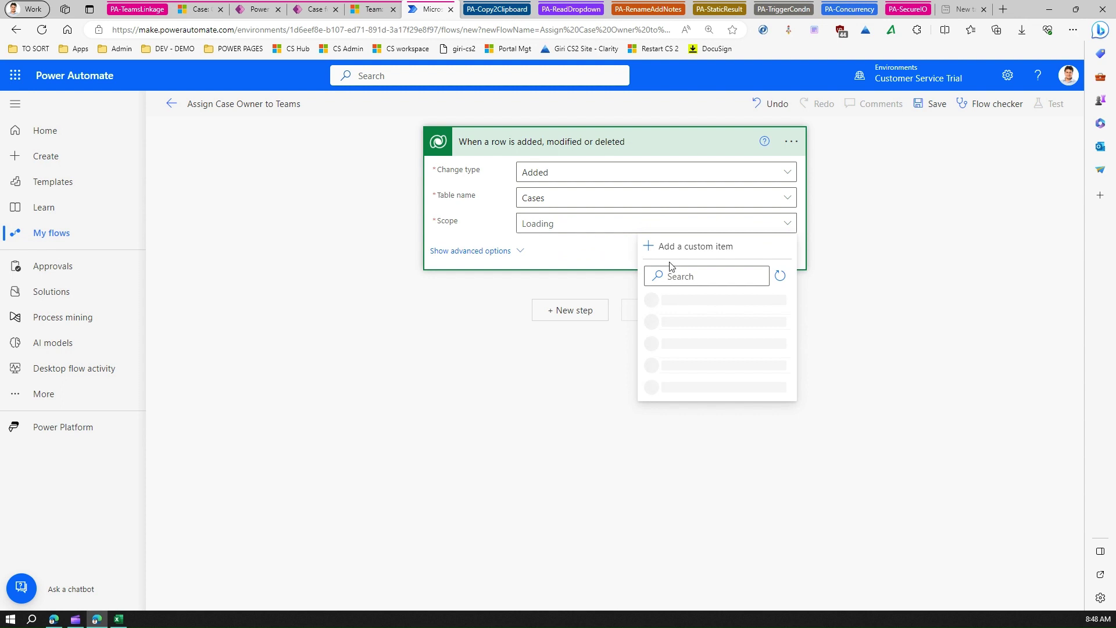
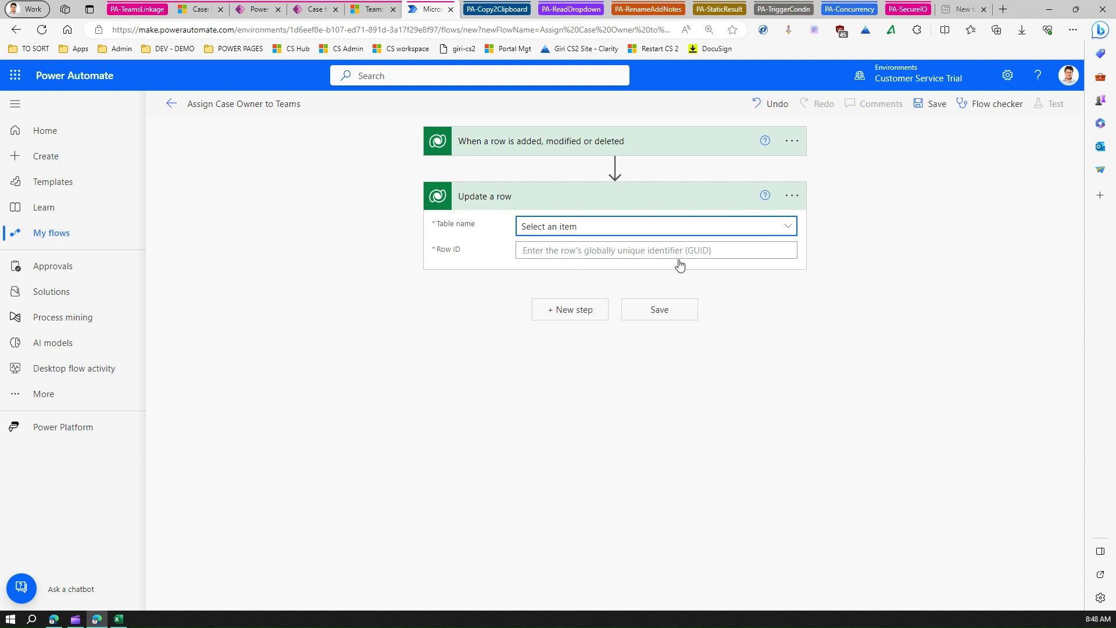
- Set the table of the Update a row action to Cases
left_click(580, 279)
type("cases")
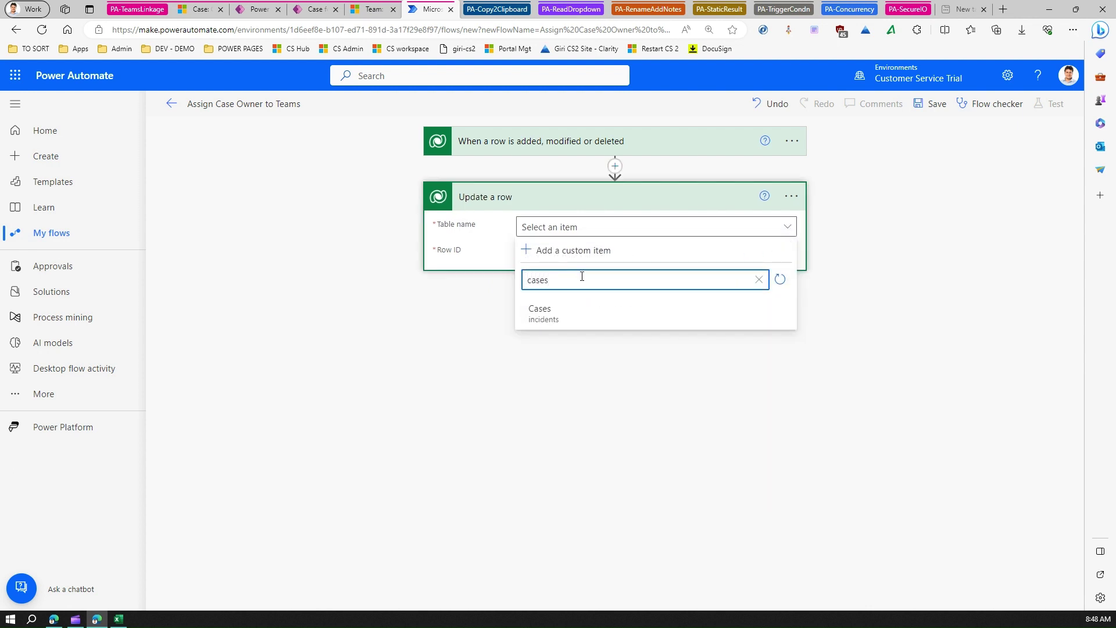
left_click(566, 315)
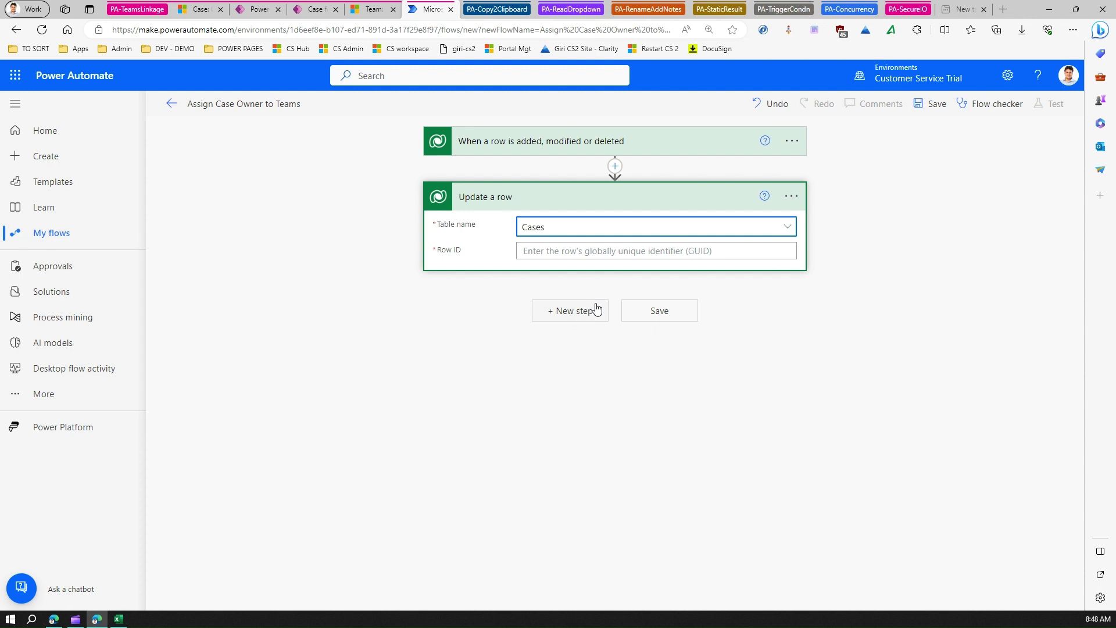
- Fill the Update a row action's Row ID with the trigger's Case unique identifier as a dynamic value
left_click(595, 250)
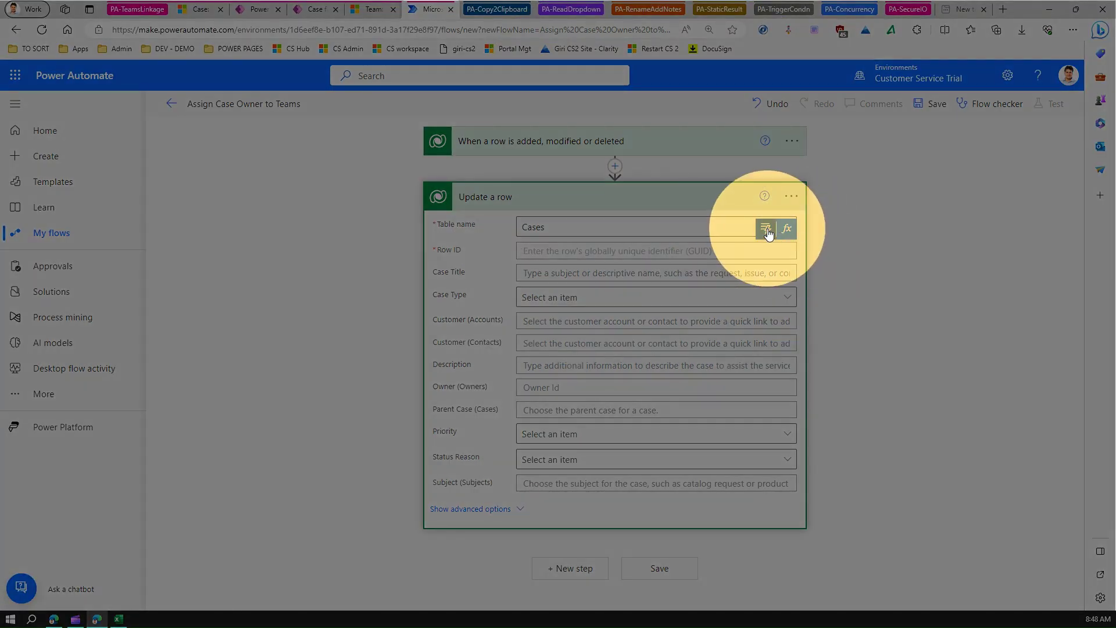
left_click(765, 229)
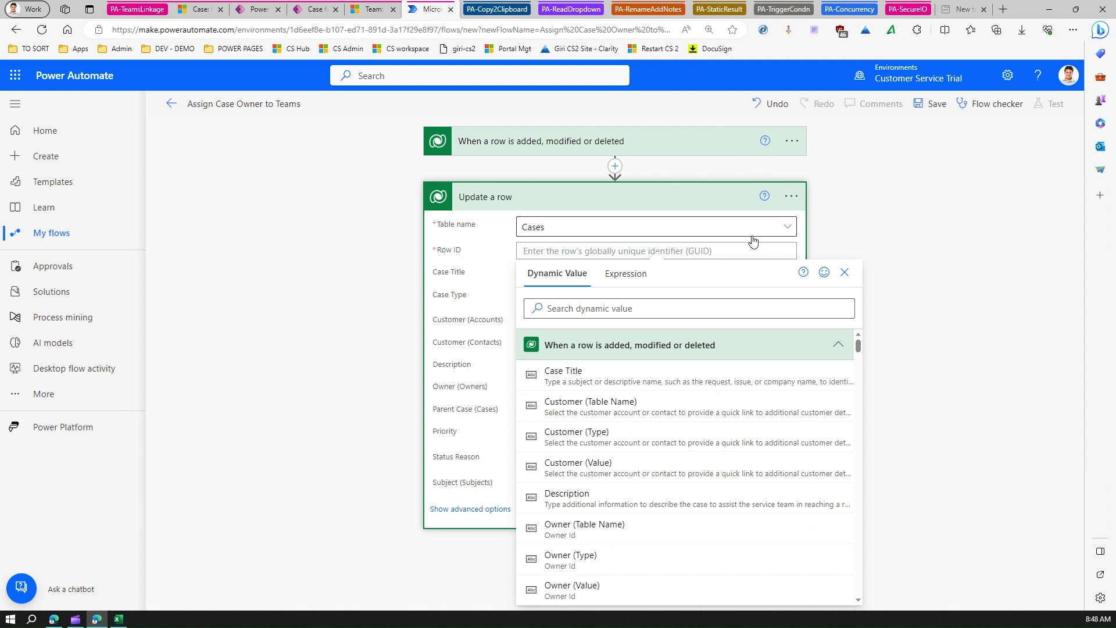
left_click(686, 309)
type("id")
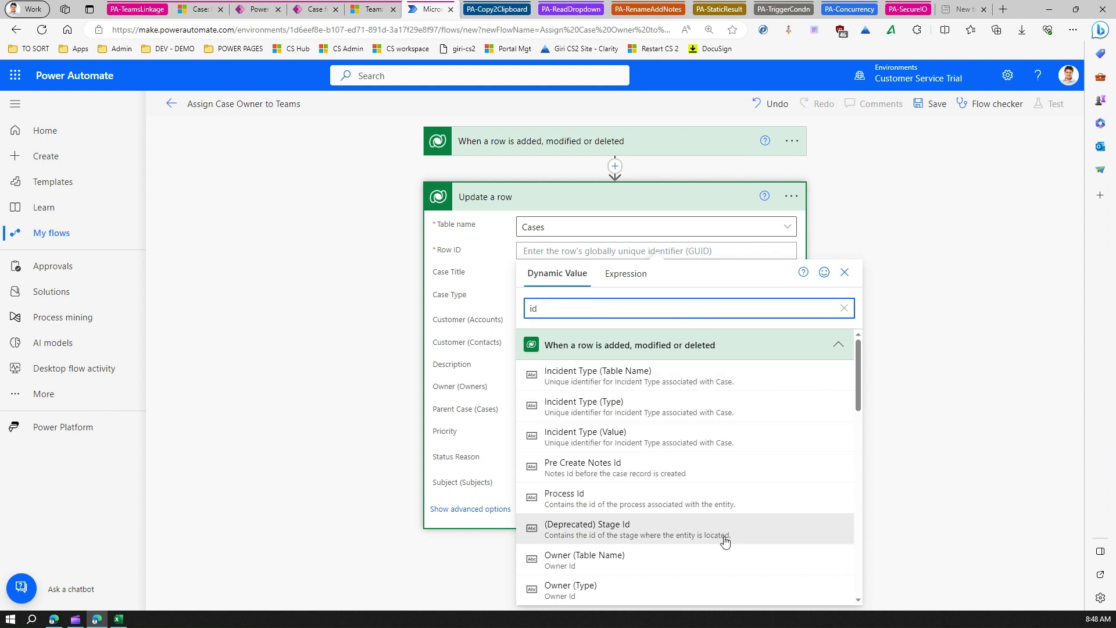
left_click_drag(860, 386, 861, 433)
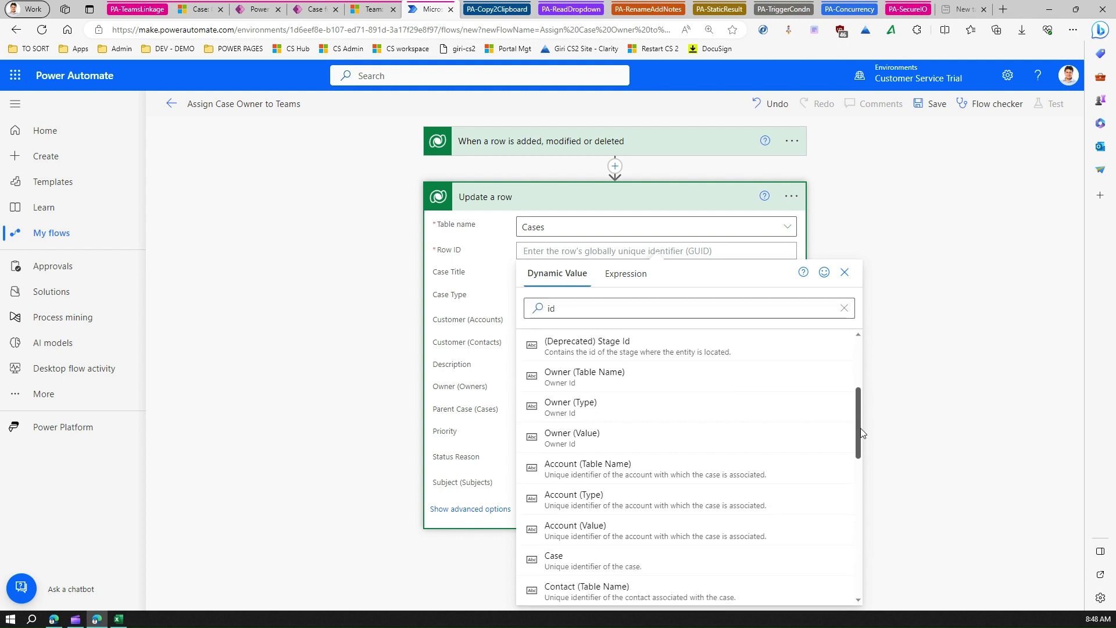
left_click(615, 566)
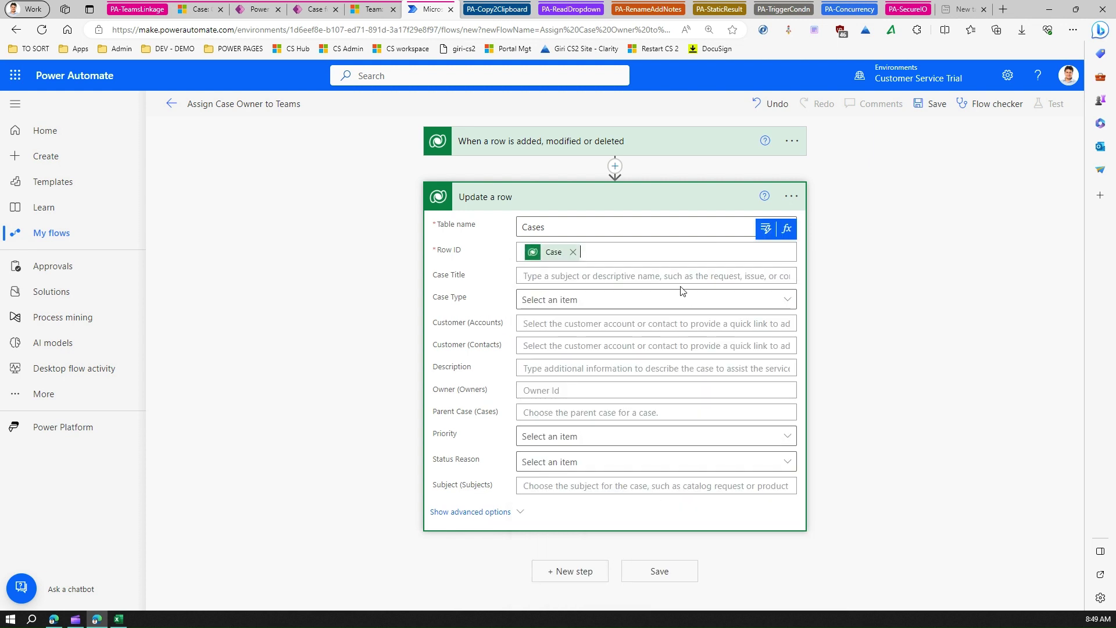
- Enter /teams/ as the start of the Owner (Owners) value, and copy Team One's unique identifier from the Team table in Power Apps
left_click(528, 390)
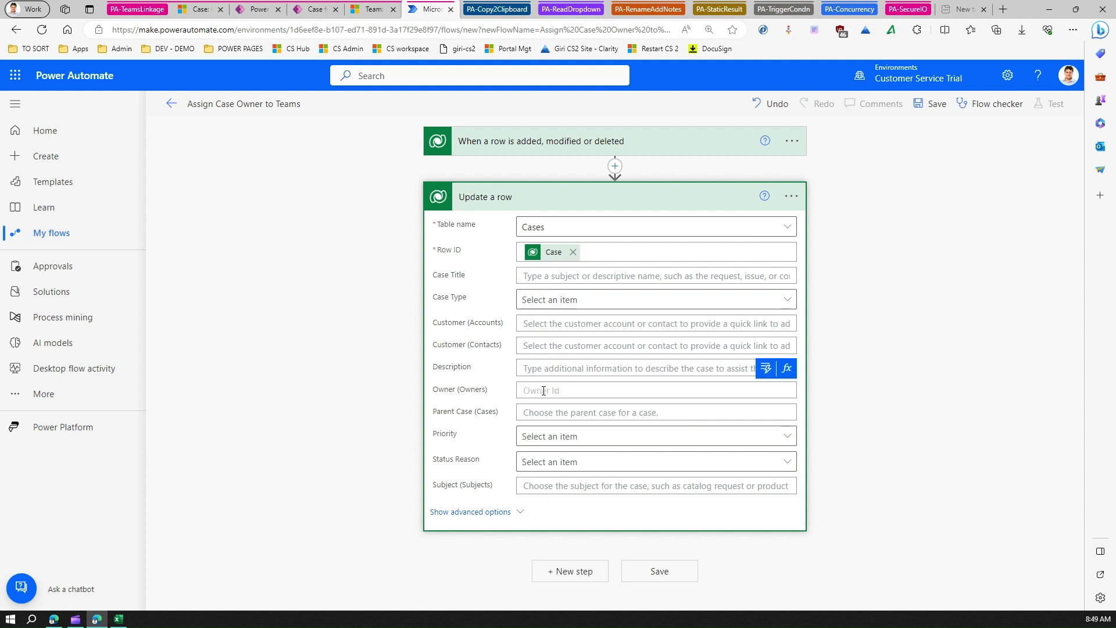
type("/")
left_click(368, 9)
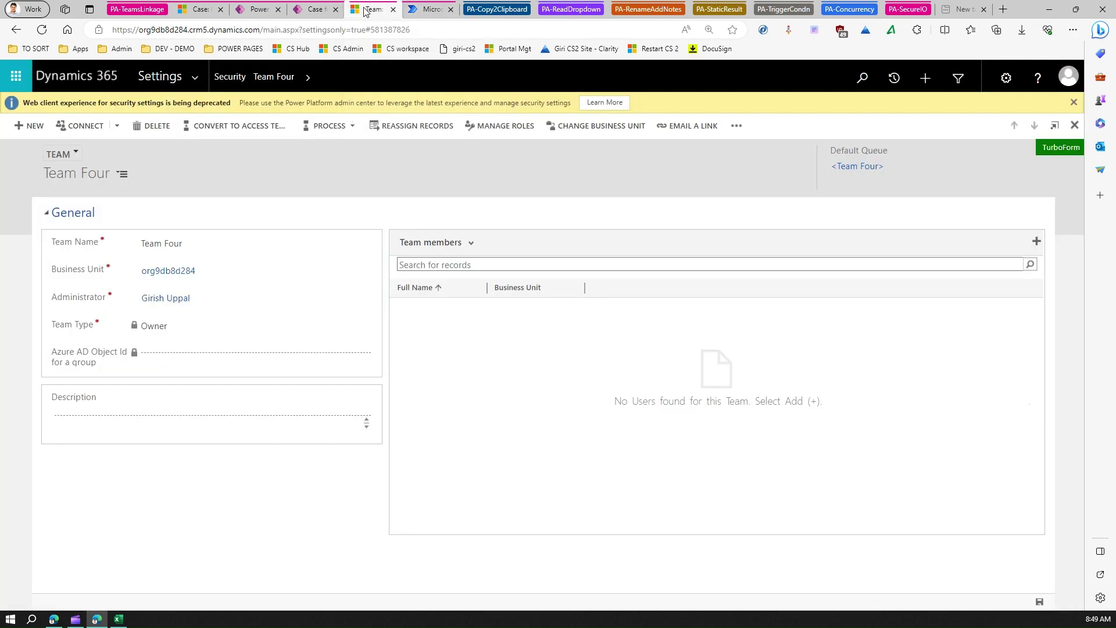
left_click(315, 9)
left_click(273, 8)
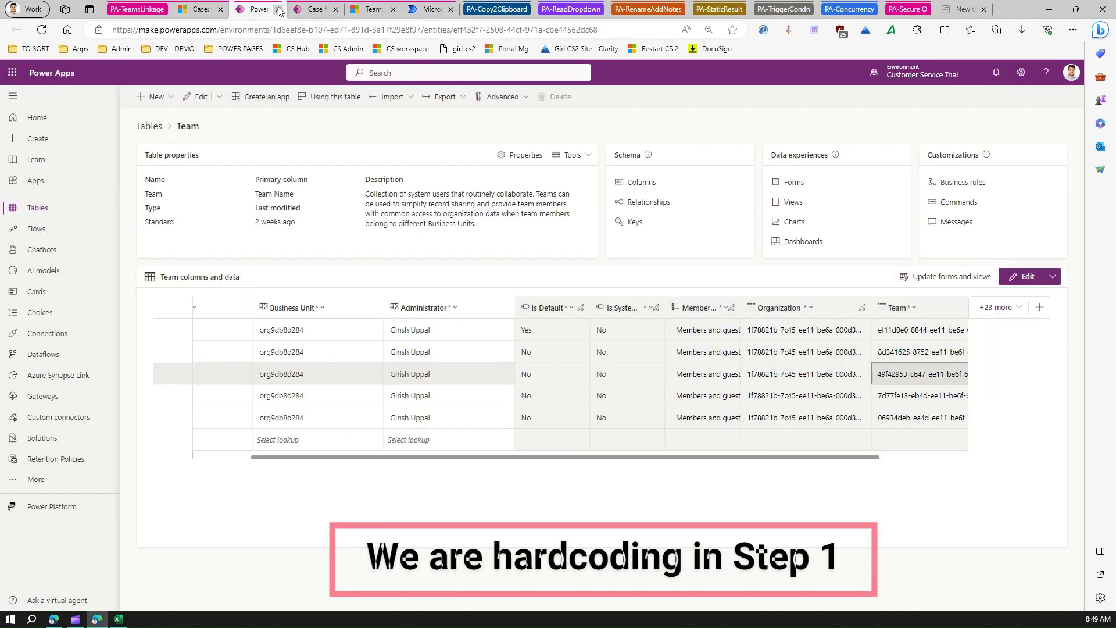
right_click(940, 375)
left_click(901, 379)
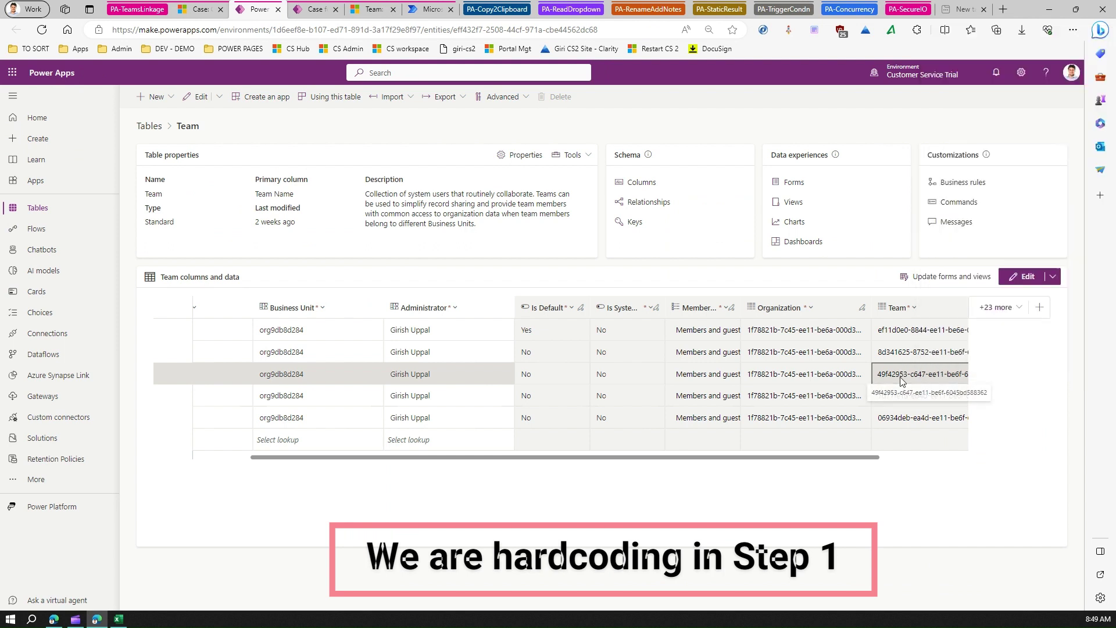
- Back in Power Automate, complete the Owner value as /teams/49f42953-c647-ee11-be6f-6045bd588362 and save the flow
left_click(425, 9)
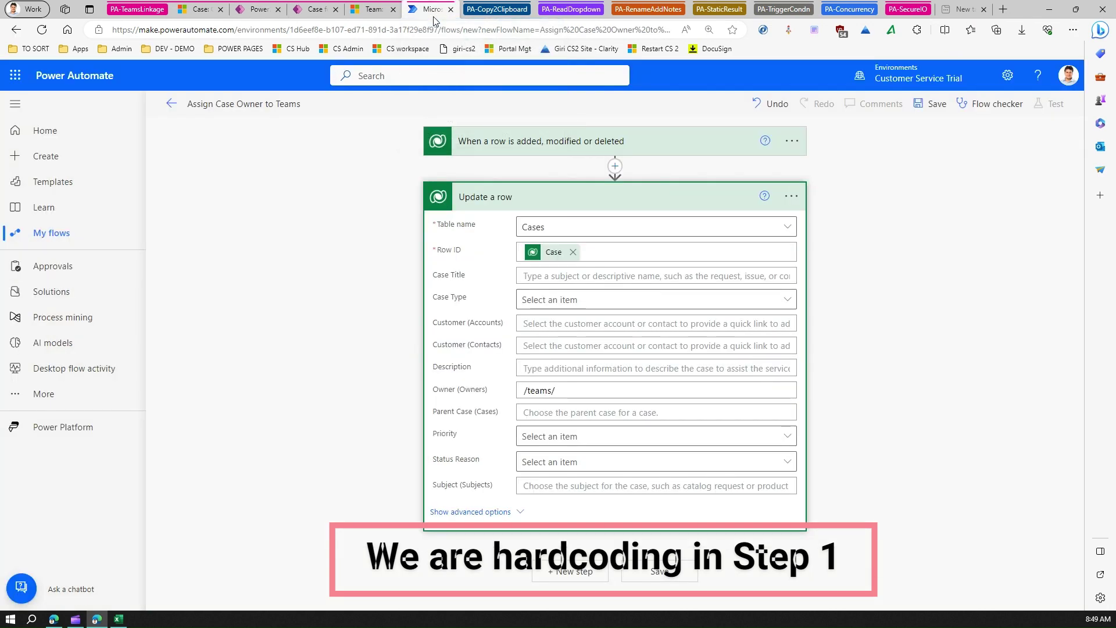
type("49f42953-c647-ee11-be6f-6045bd588362")
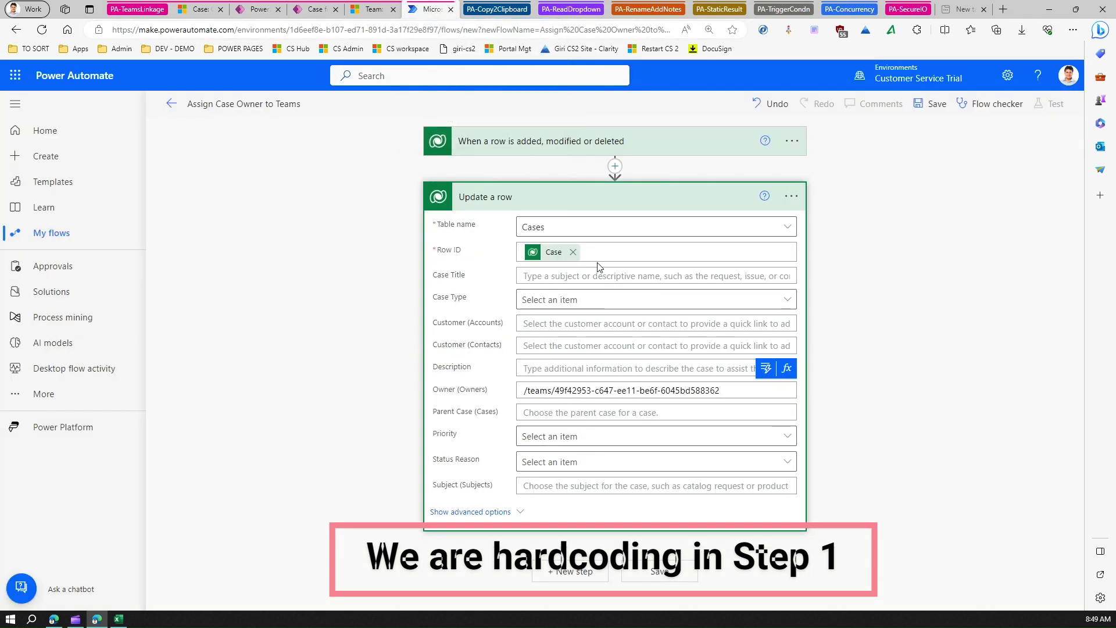
left_click(934, 101)
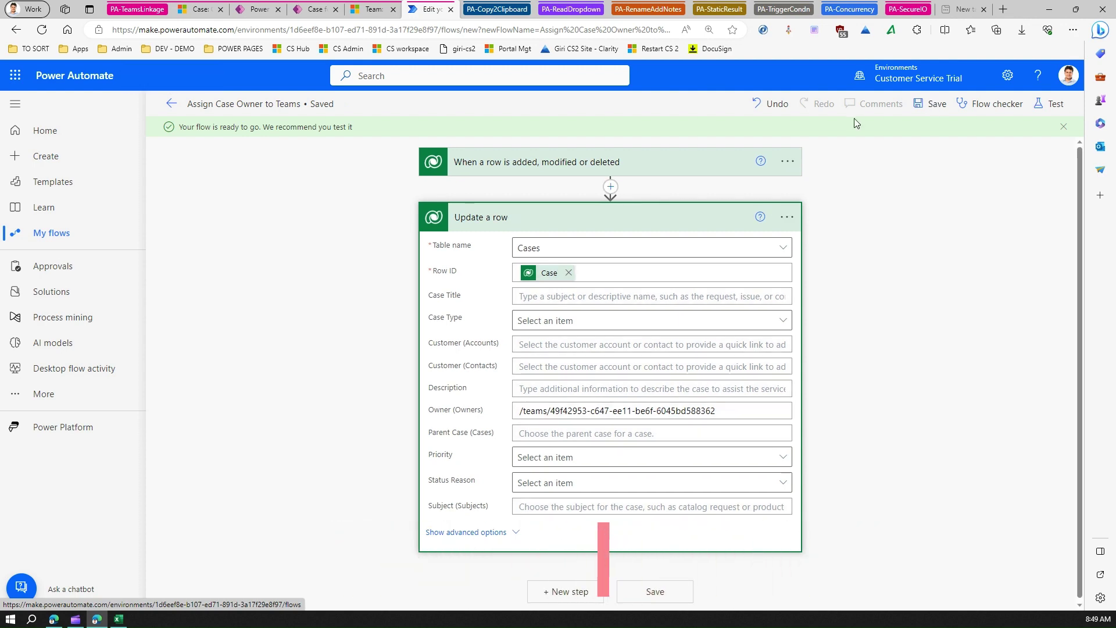
- Switch to Customer Service Hub, create a case titled T001 with the recent contact as its customer, and save it
left_click(200, 9)
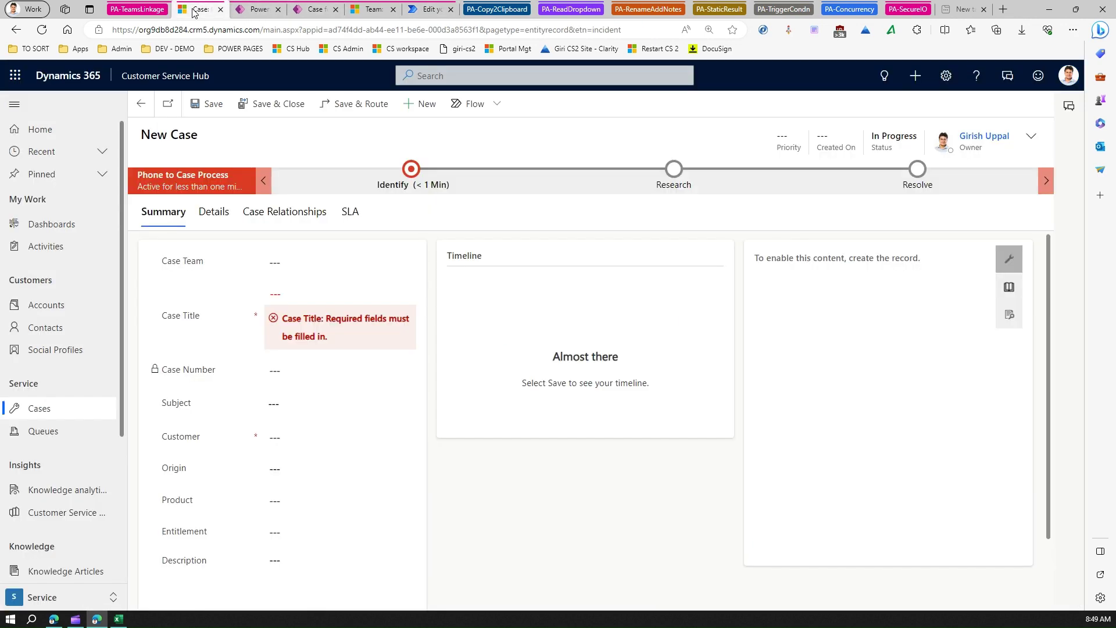
left_click(75, 410)
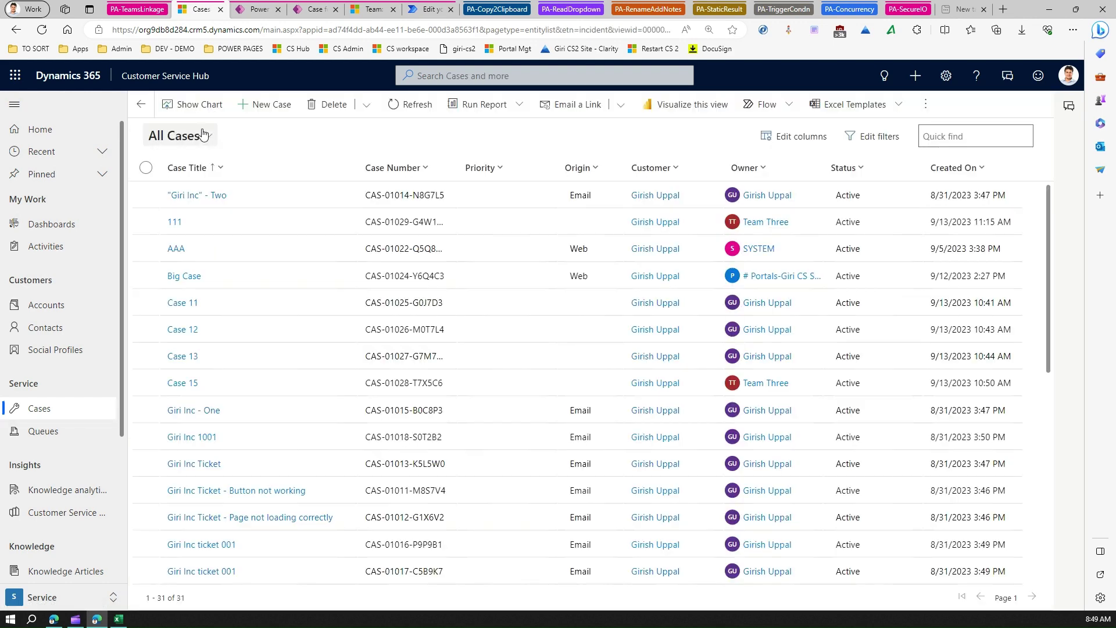
left_click(271, 106)
left_click(285, 296)
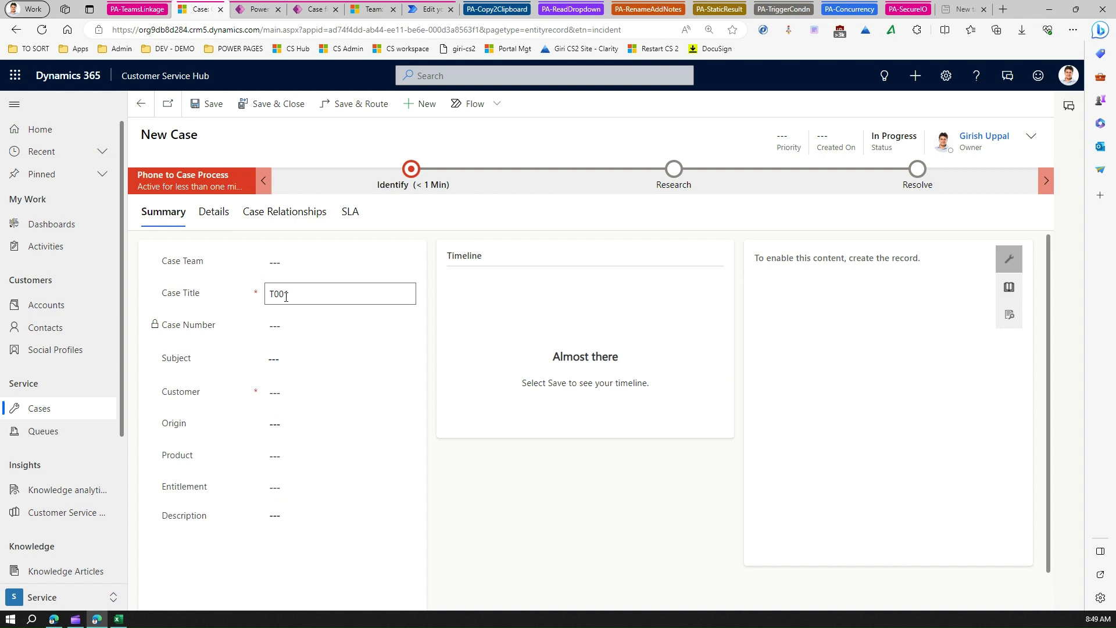
left_click(294, 393)
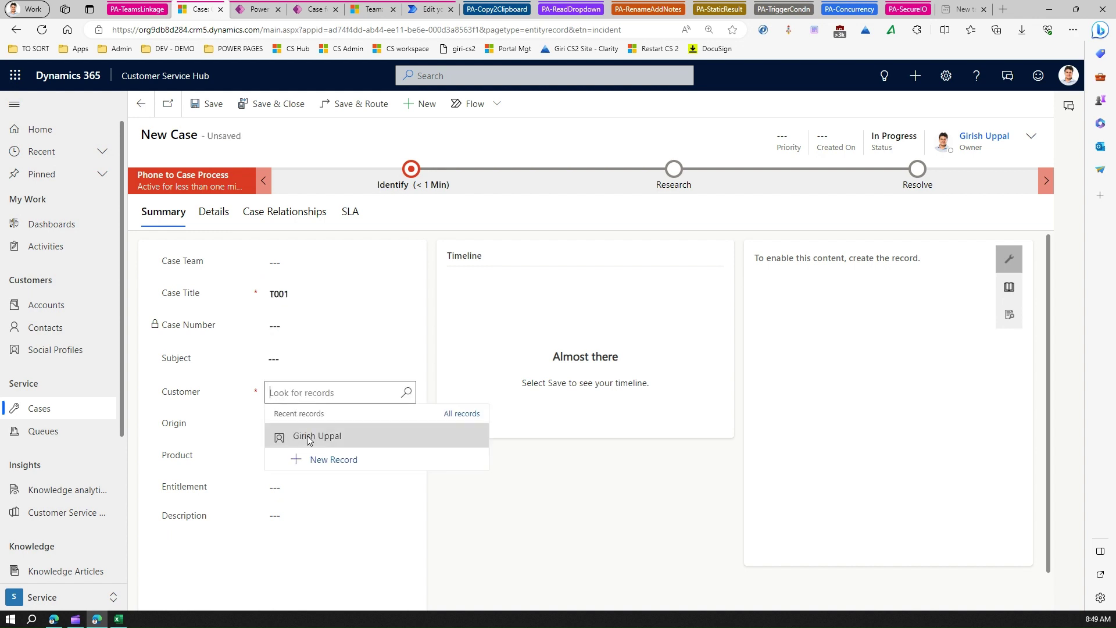
left_click(306, 442)
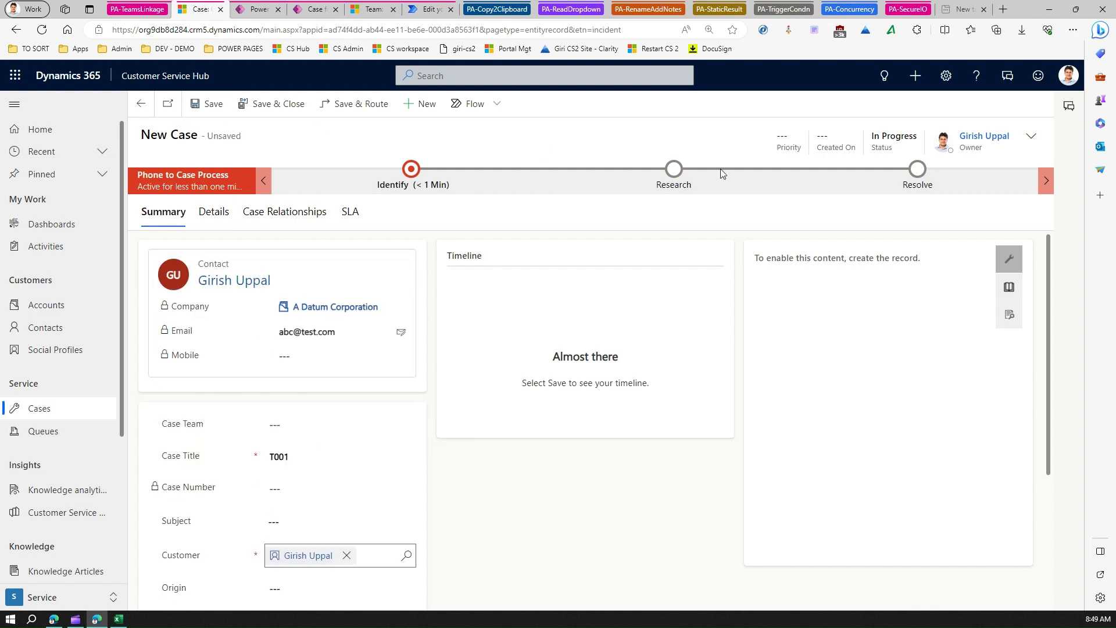
left_click(213, 104)
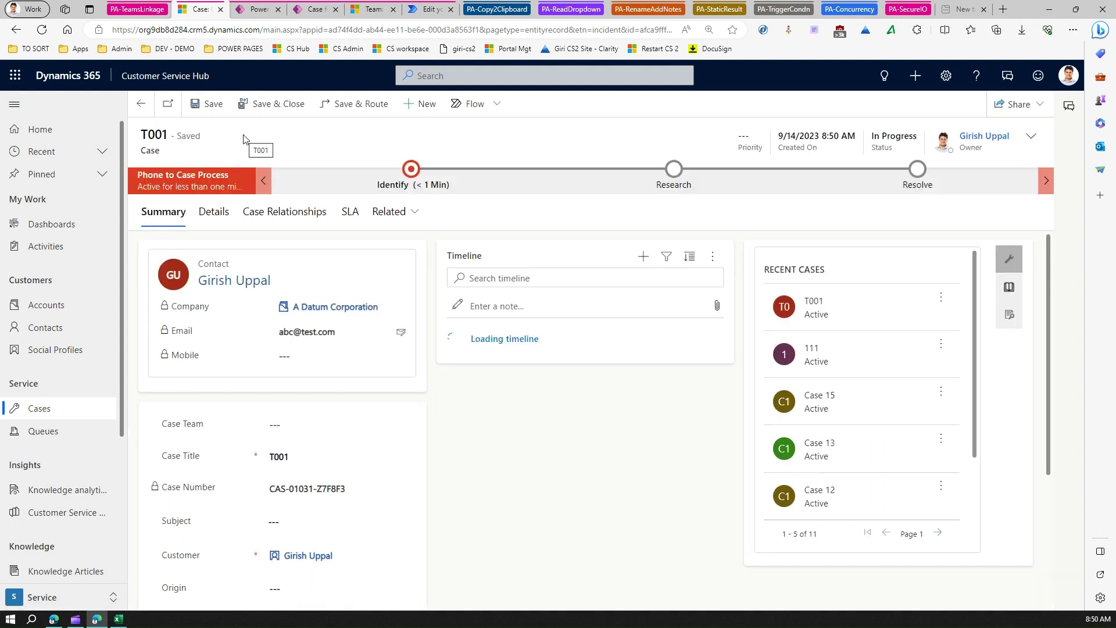
- Switch to Power Automate, return to the Assign Case Owner to Teams details page, and refresh its run history
left_click(427, 10)
left_click(173, 104)
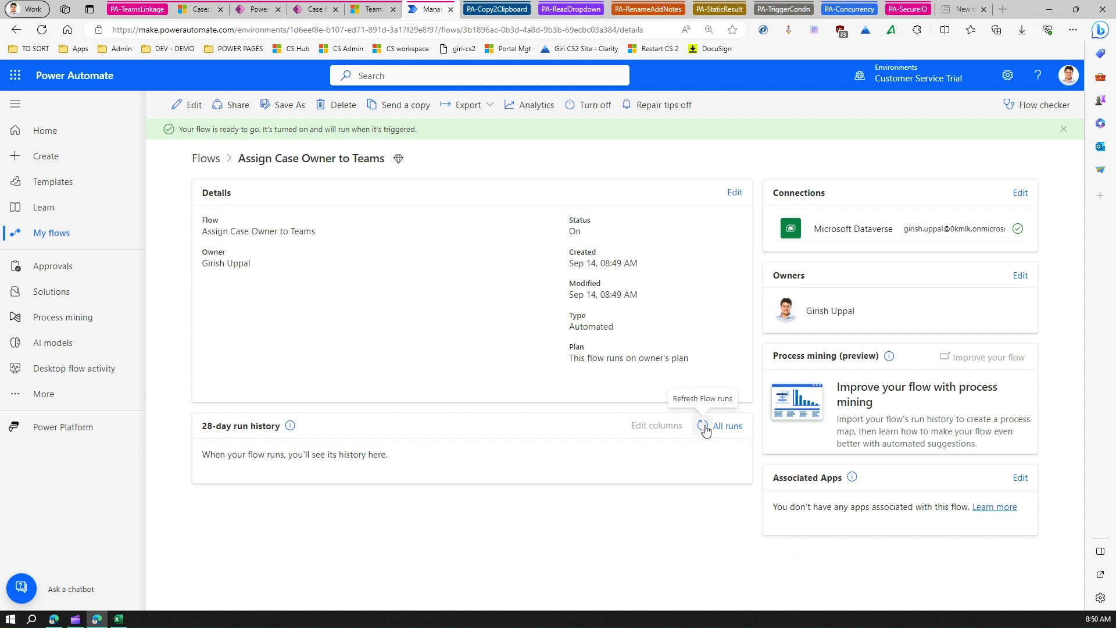
left_click(704, 426)
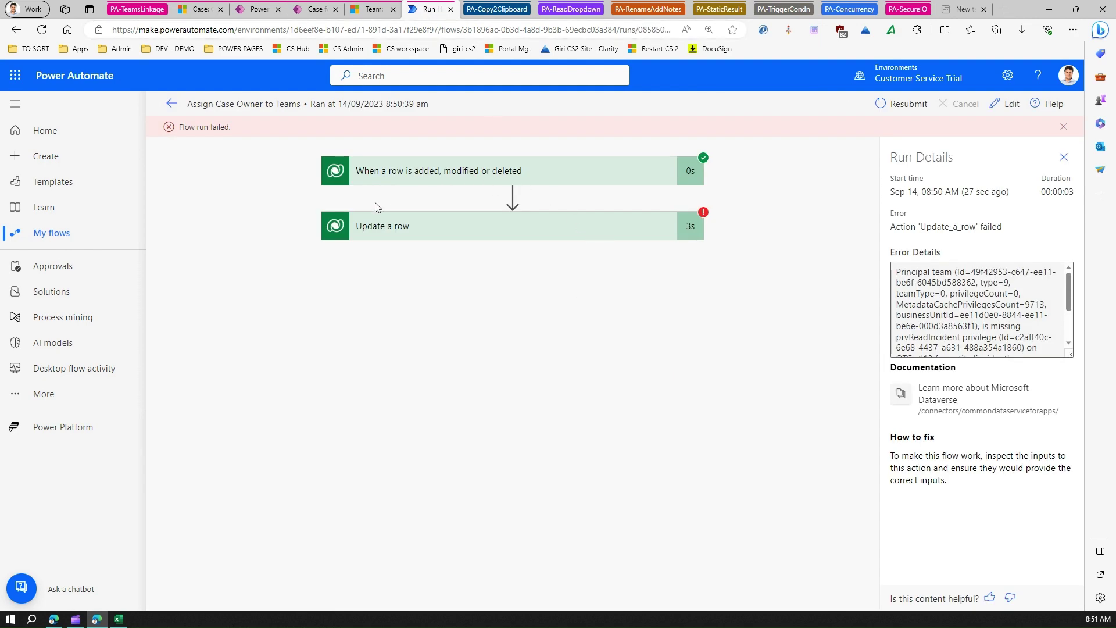
- Expand the Update a row action in the failed run and examine its inputs, error details and output message
left_click(553, 230)
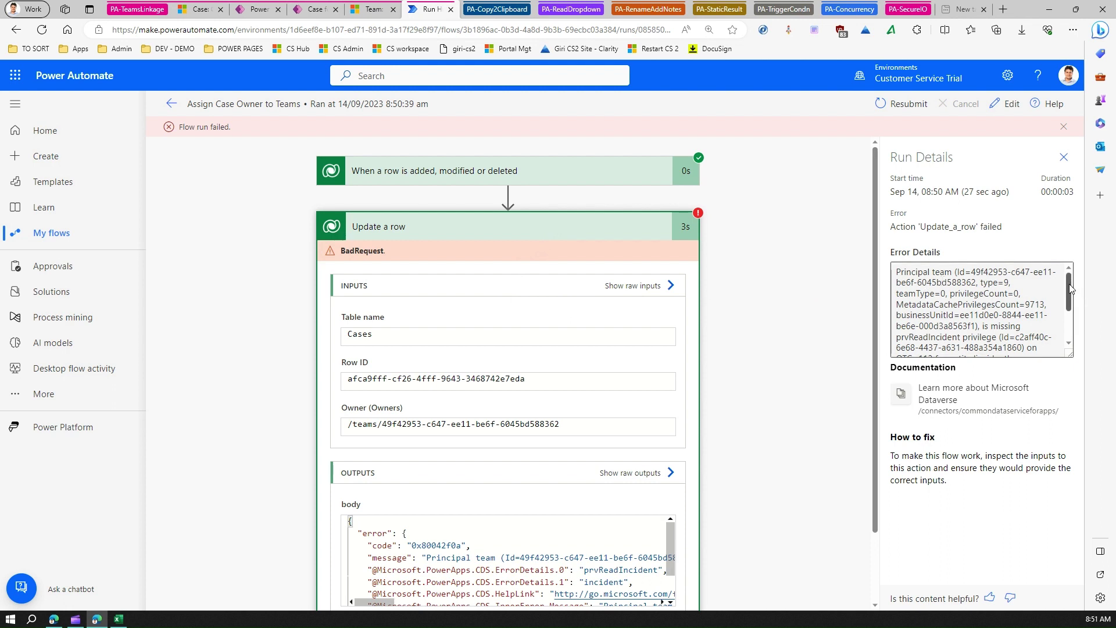
left_click_drag(1067, 284, 1067, 320)
left_click_drag(986, 326, 969, 354)
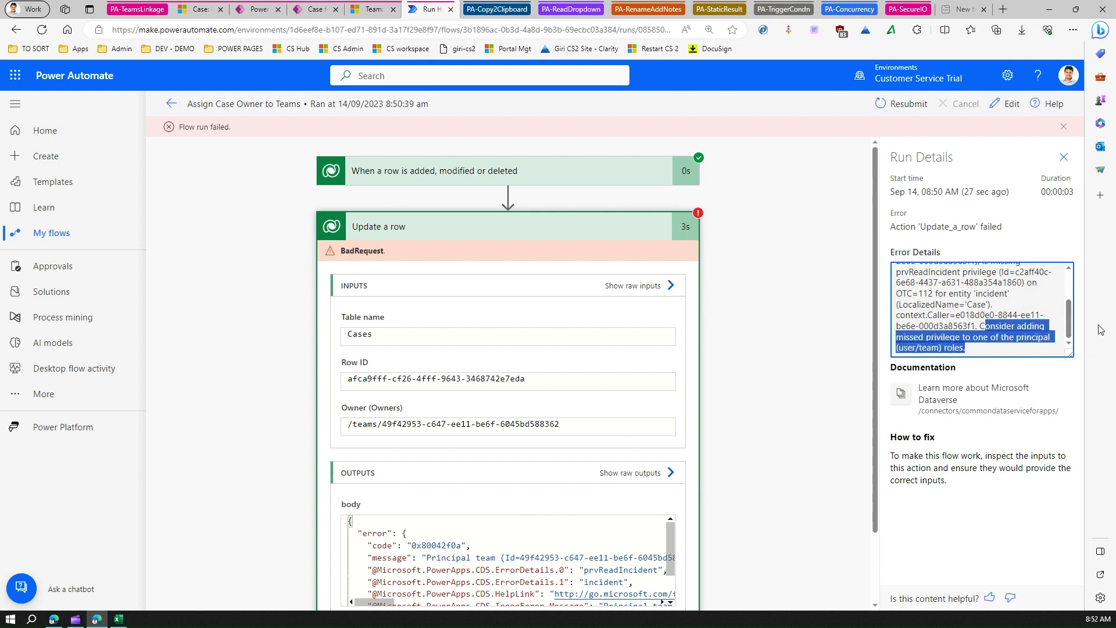
double_click(525, 558)
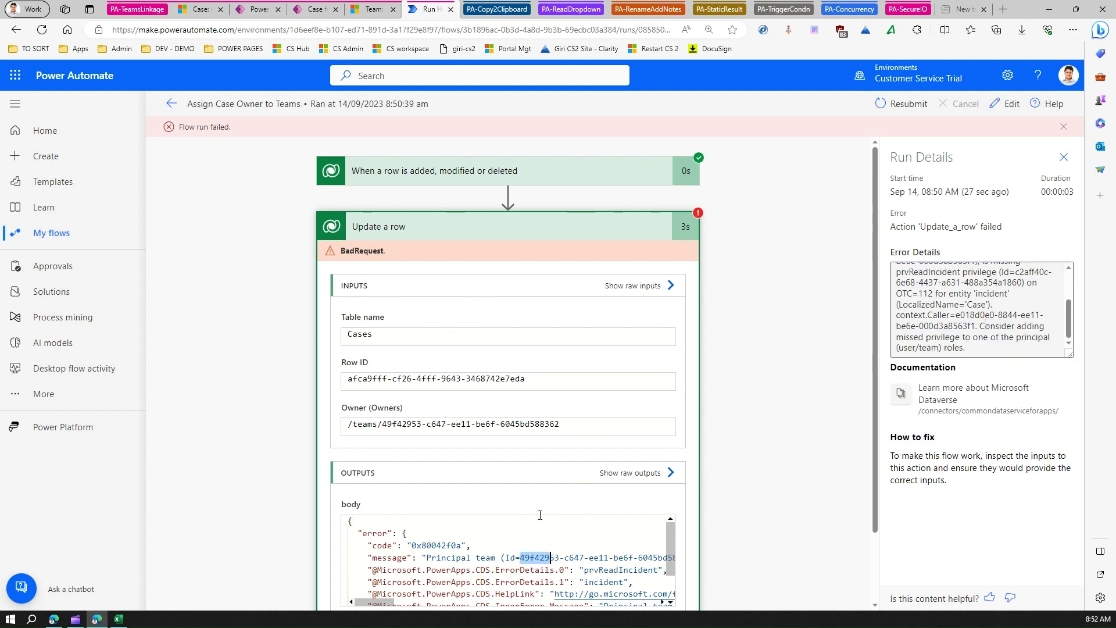
- Switch to the Team table in Power Apps and check which team the ID in the error message belongs to
left_click(370, 10)
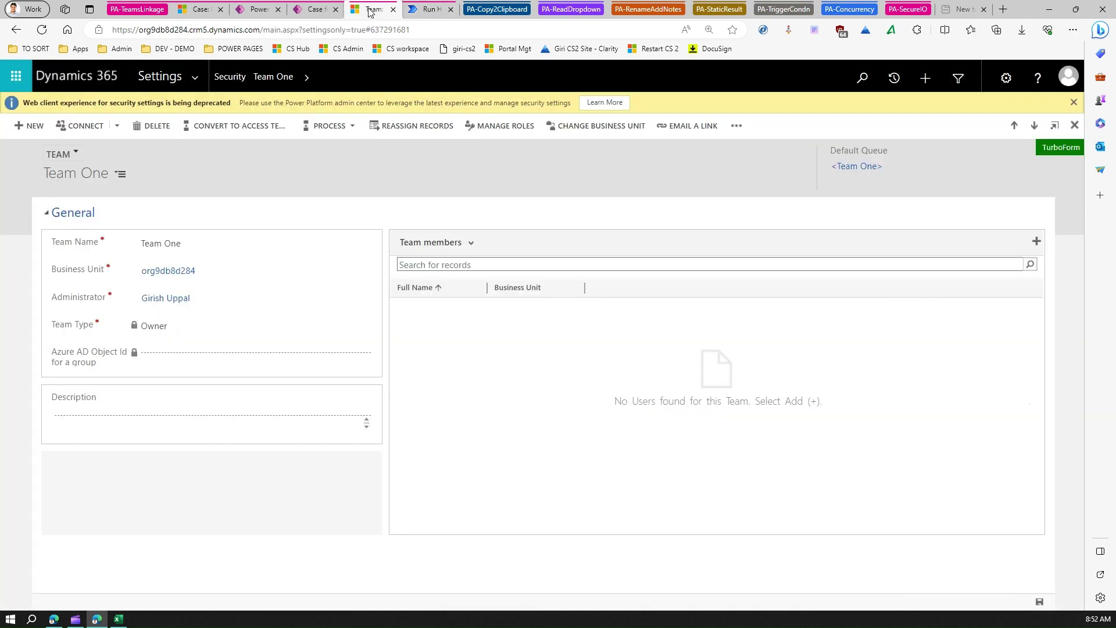
left_click(314, 9)
left_click(256, 9)
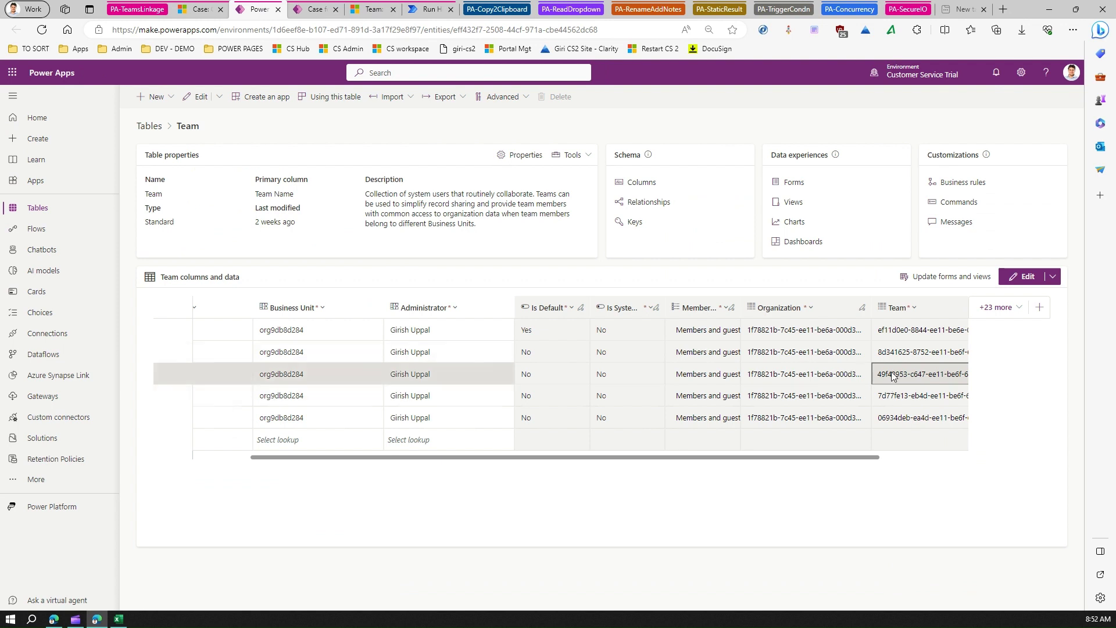
left_click_drag(491, 461, 448, 461)
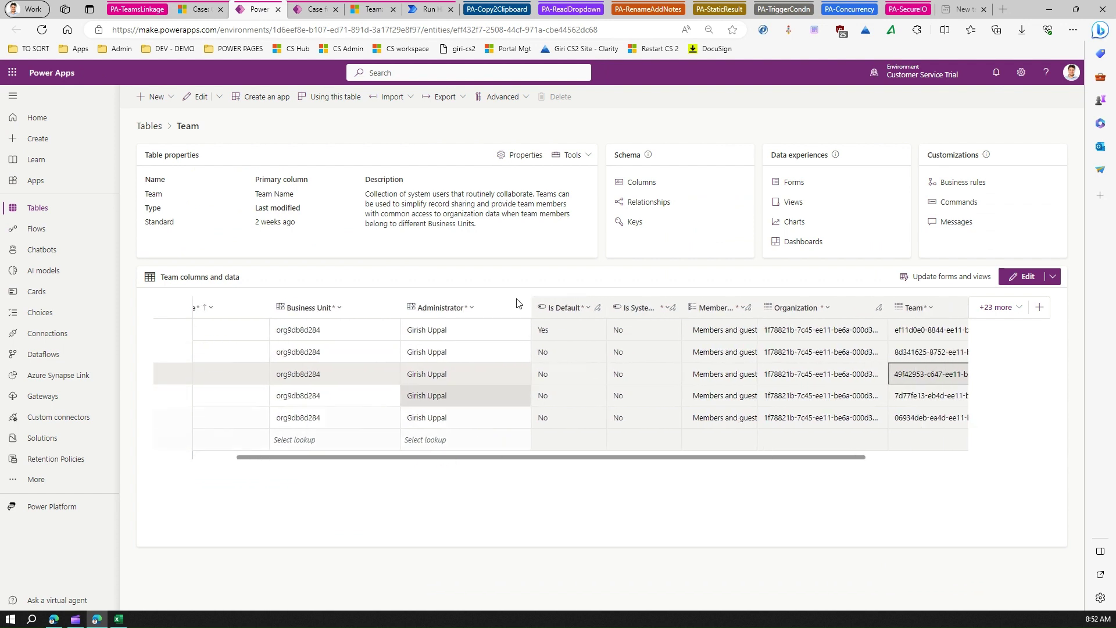
- Switch to the Team One record in Dynamics 365 settings and assign it the System Customizer security role
left_click(372, 9)
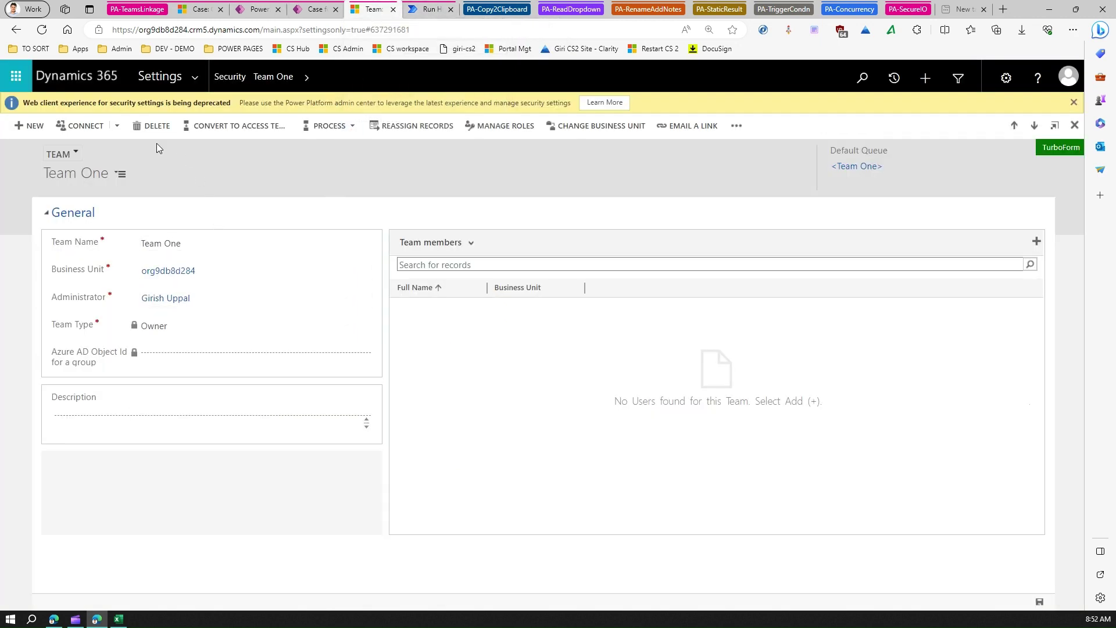
left_click(478, 124)
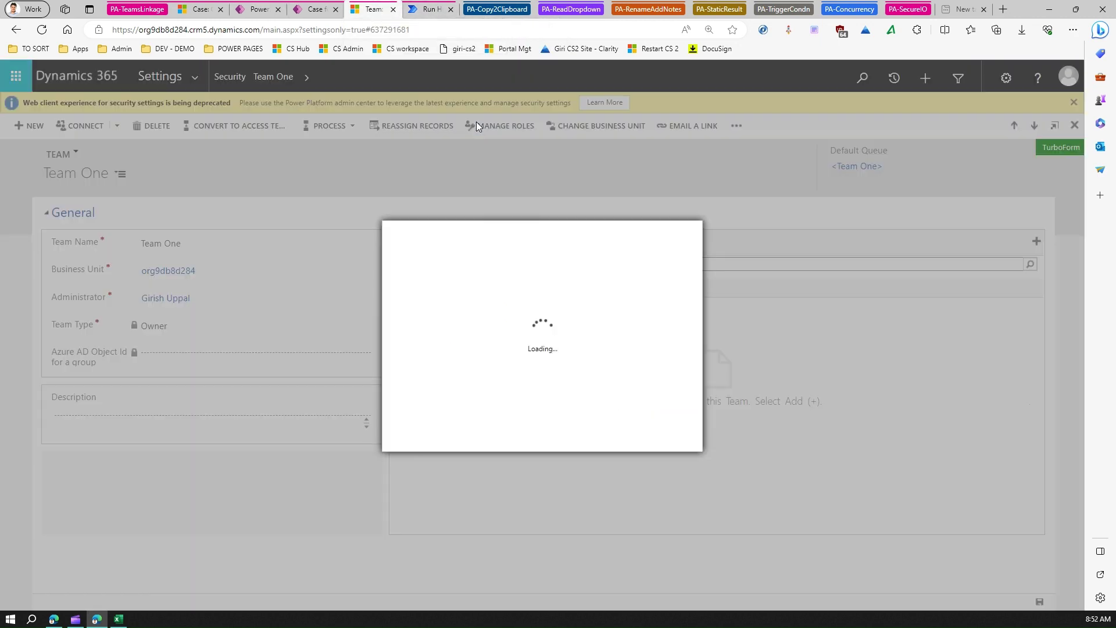
left_click_drag(672, 320, 675, 376)
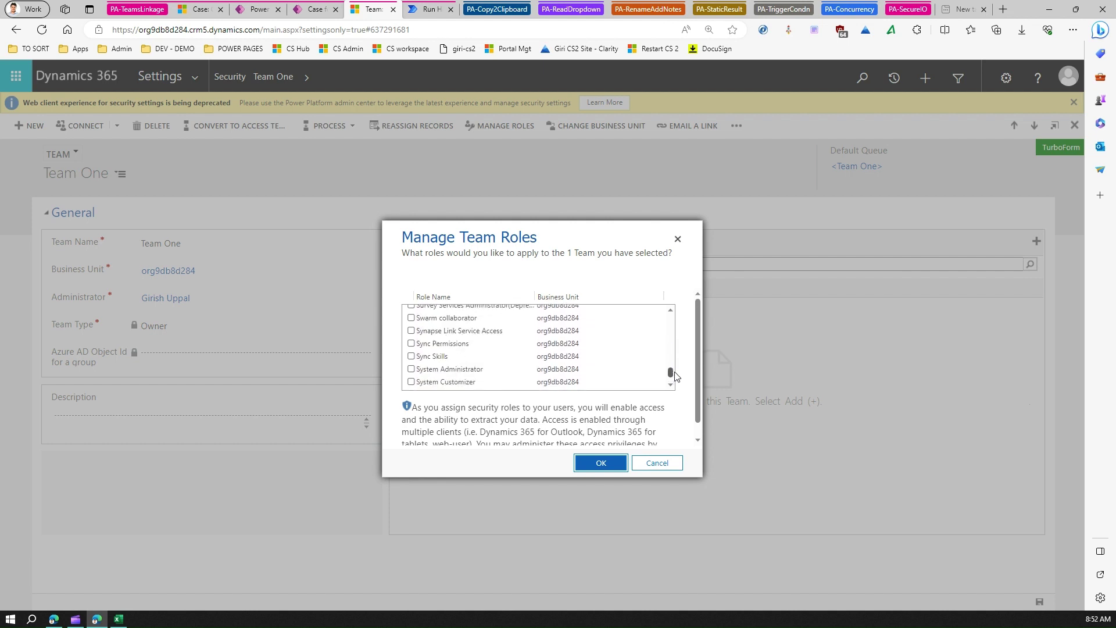
scroll(676, 377, "up", 1)
scroll(675, 377, "up", 3)
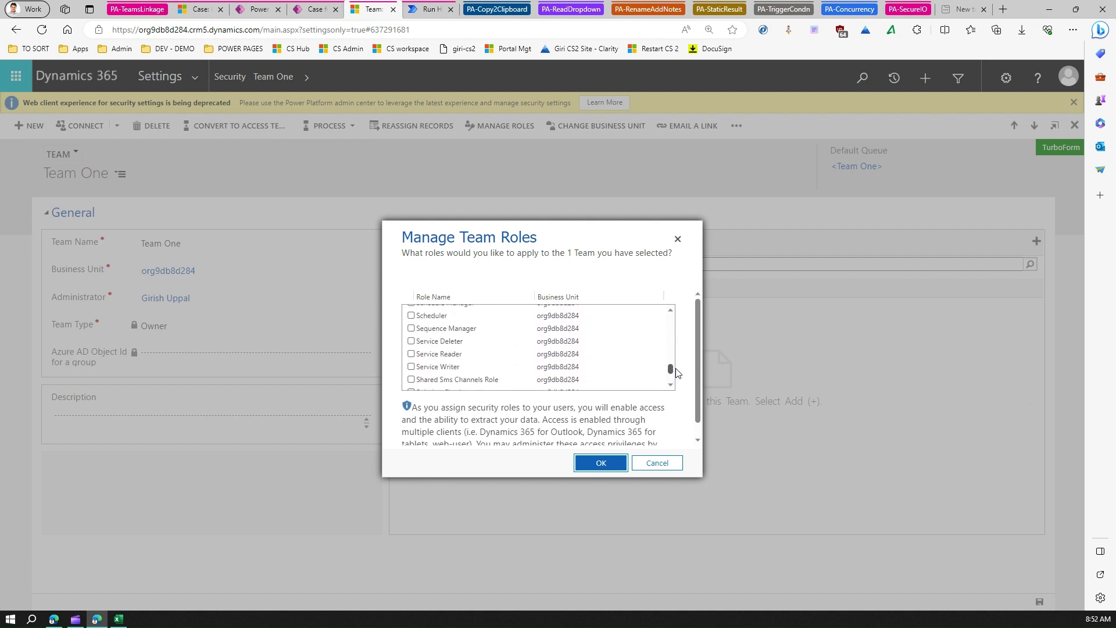
scroll(678, 373, "up", 2)
scroll(678, 373, "down", 3)
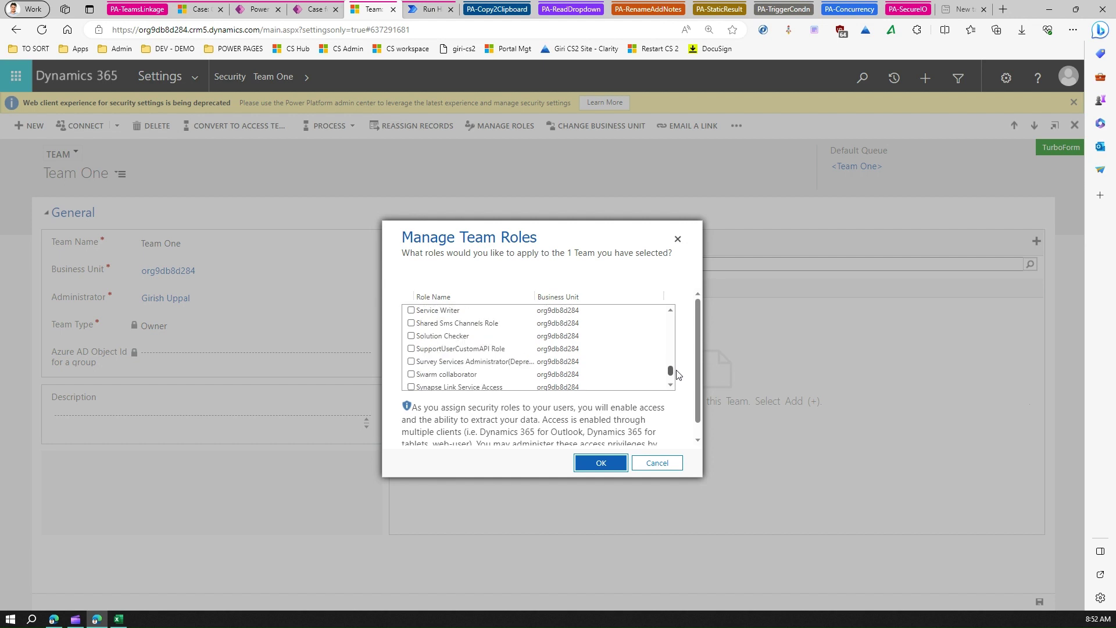
scroll(678, 374, "down", 2)
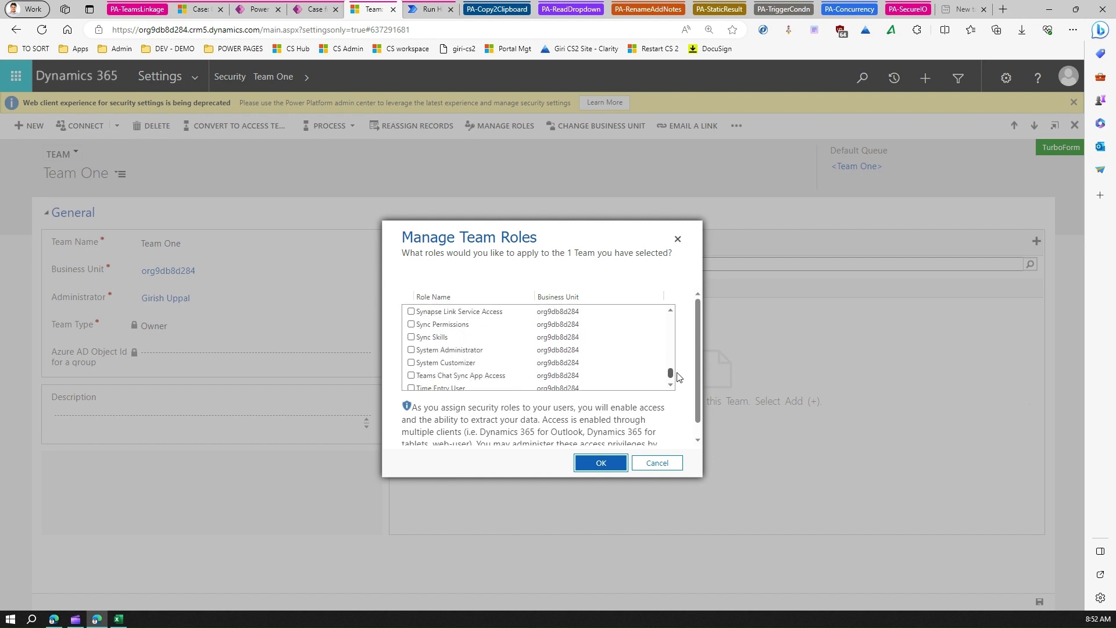
left_click(411, 362)
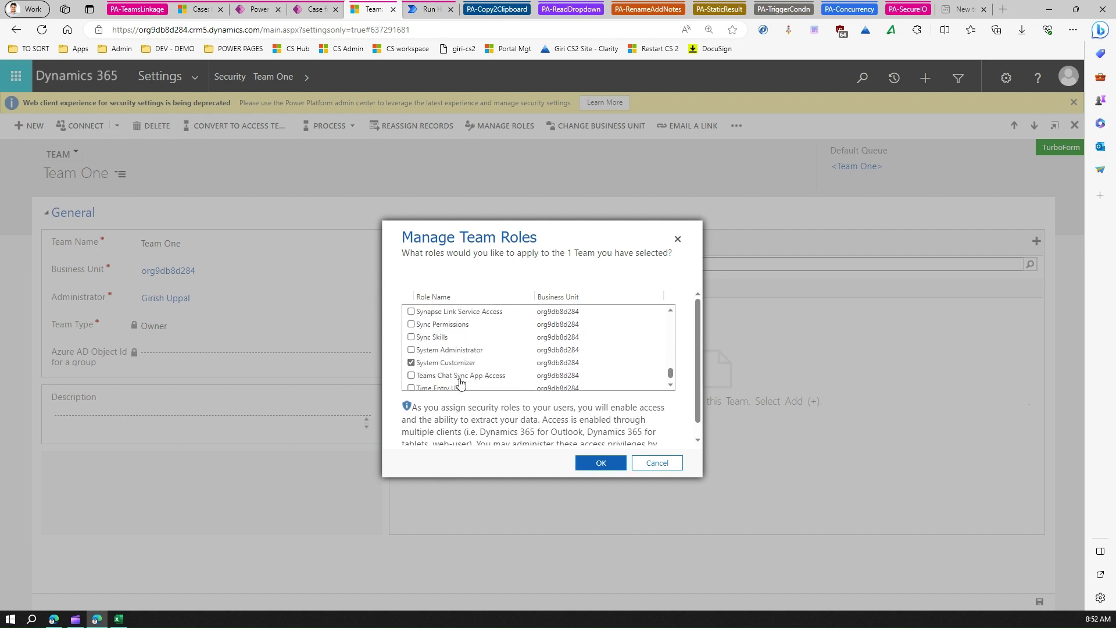
left_click(603, 463)
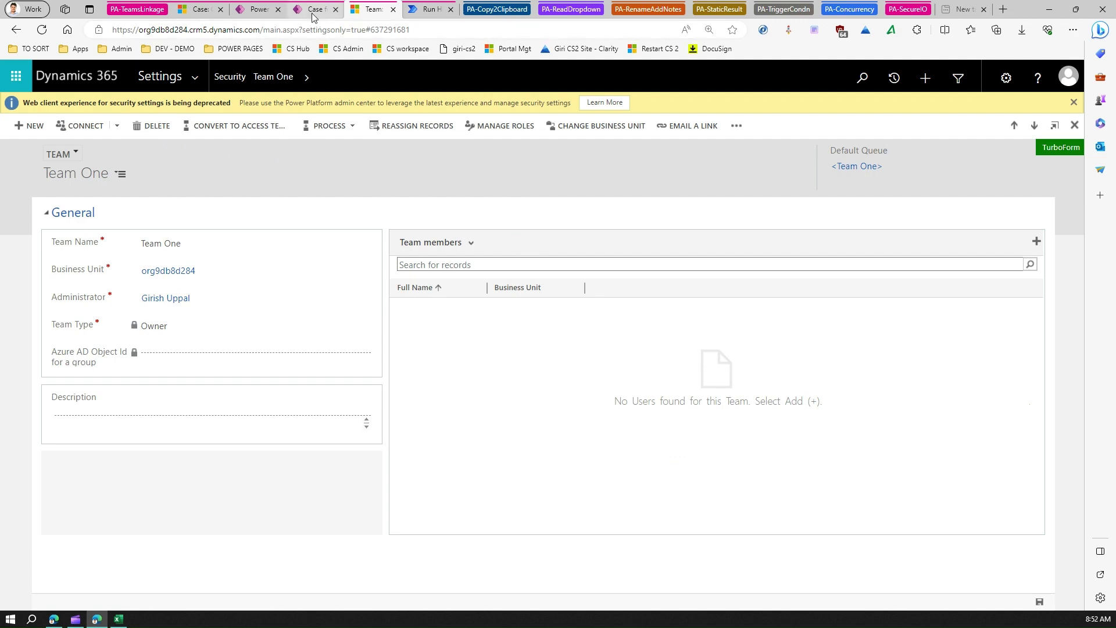
- Switch to Customer Service Hub, create a case titled T02 with the recent contact as its customer, and save it
left_click(198, 10)
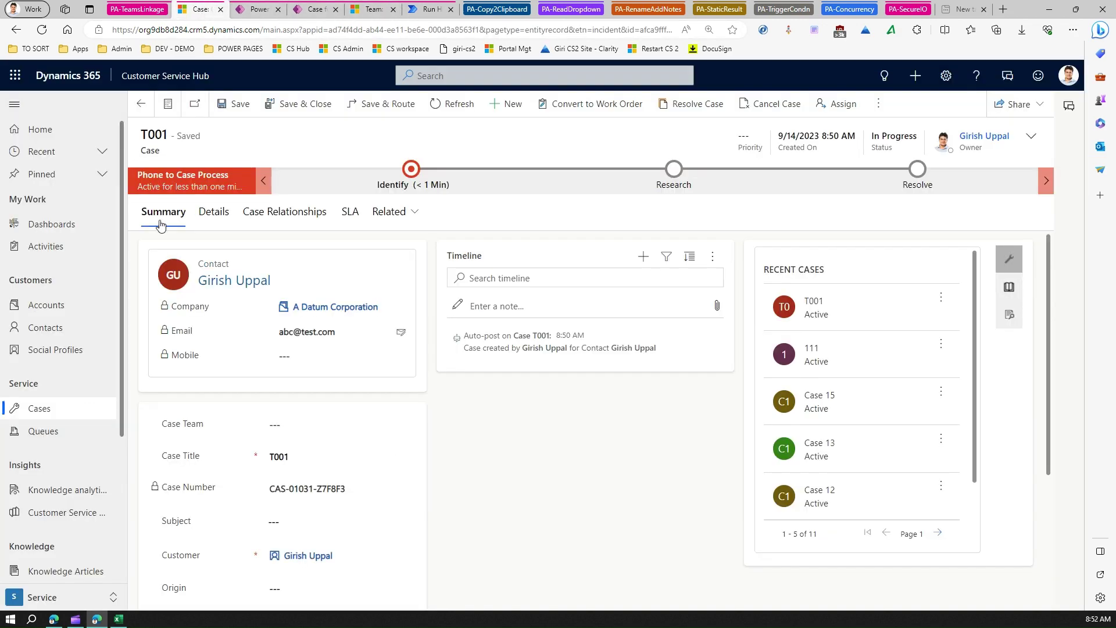
left_click(75, 411)
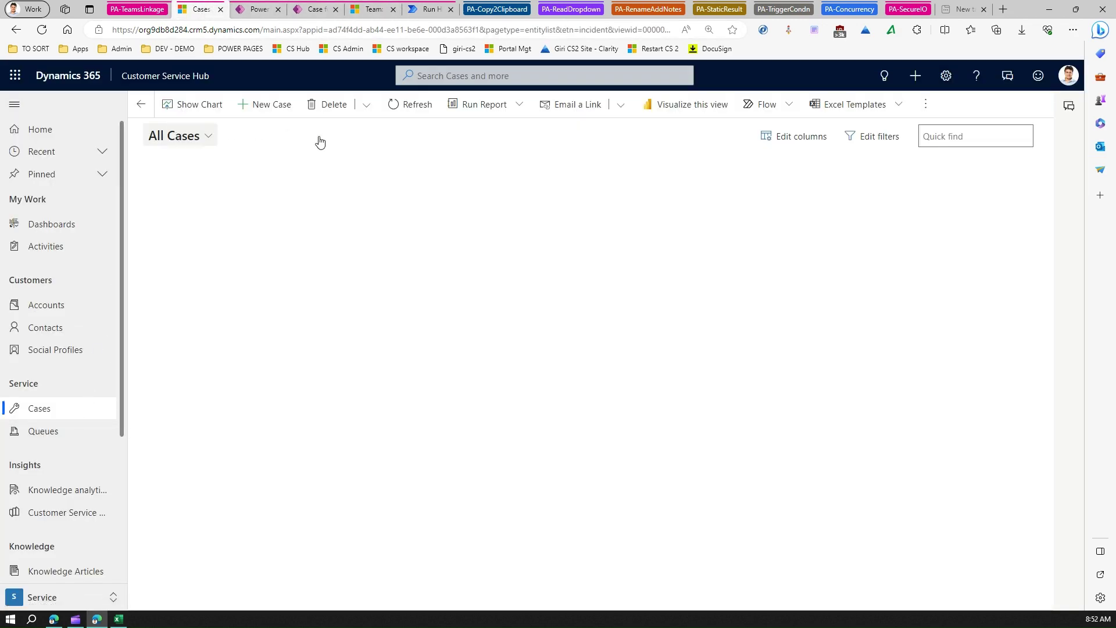
left_click(271, 108)
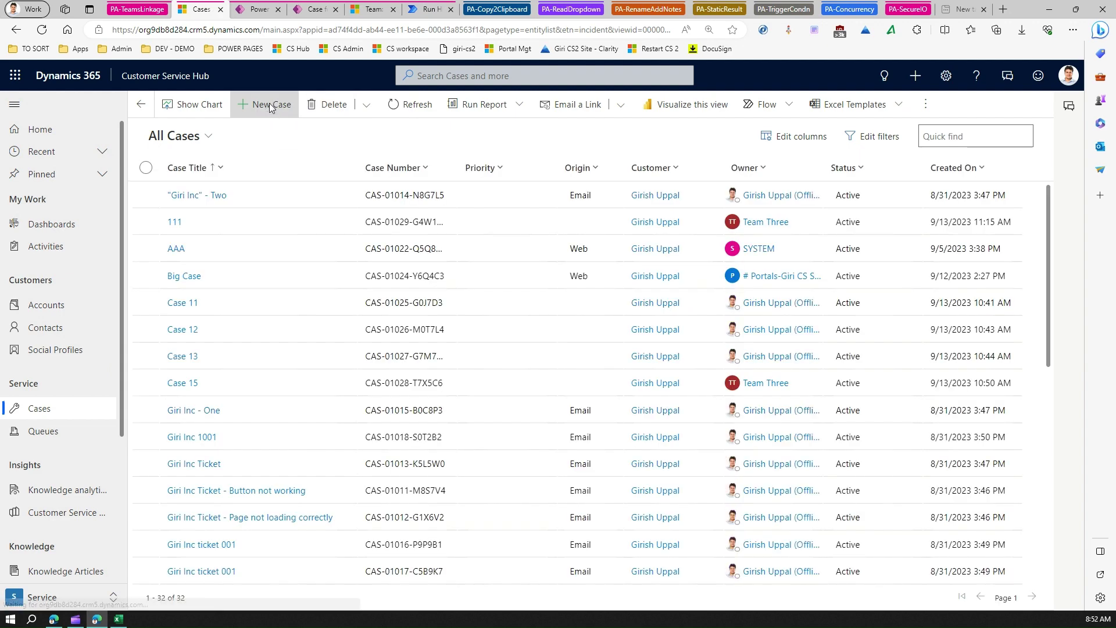
left_click(279, 296)
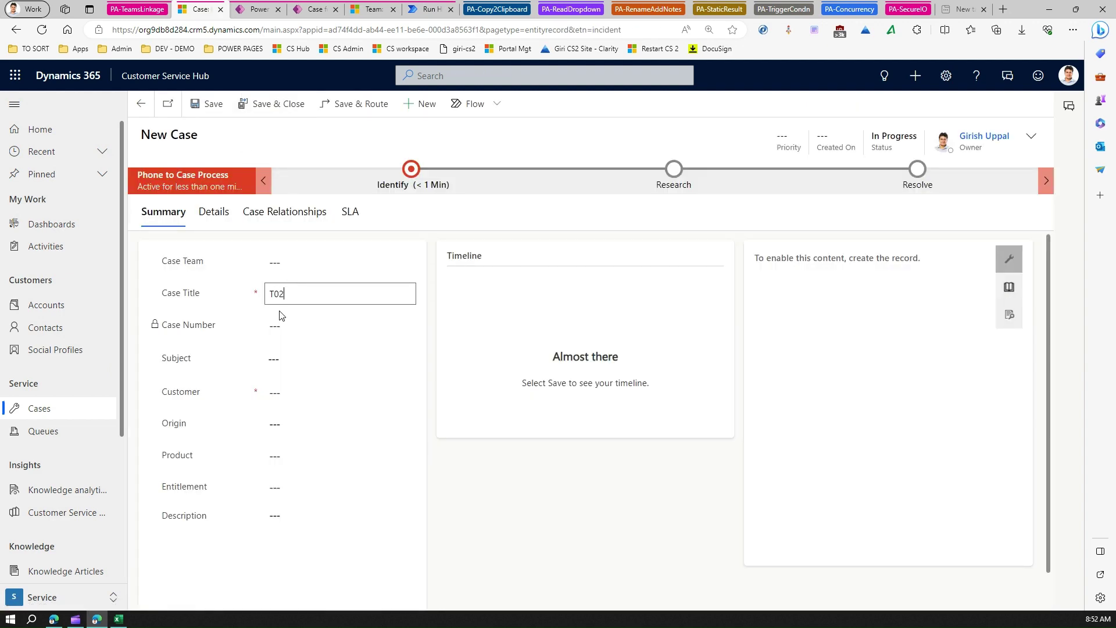
left_click(287, 394)
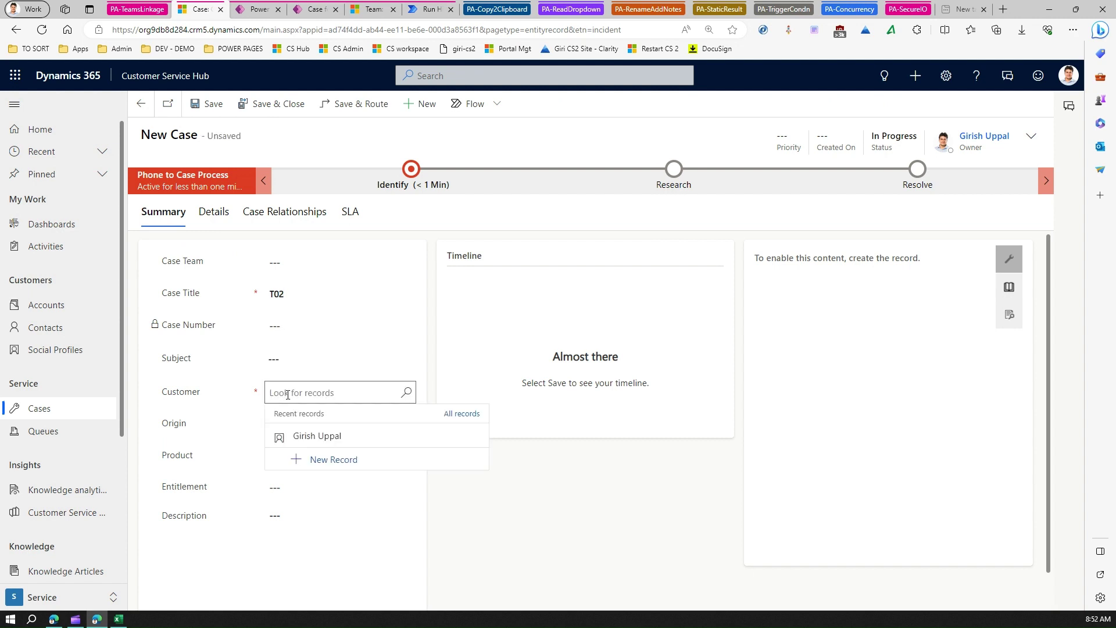
left_click(314, 436)
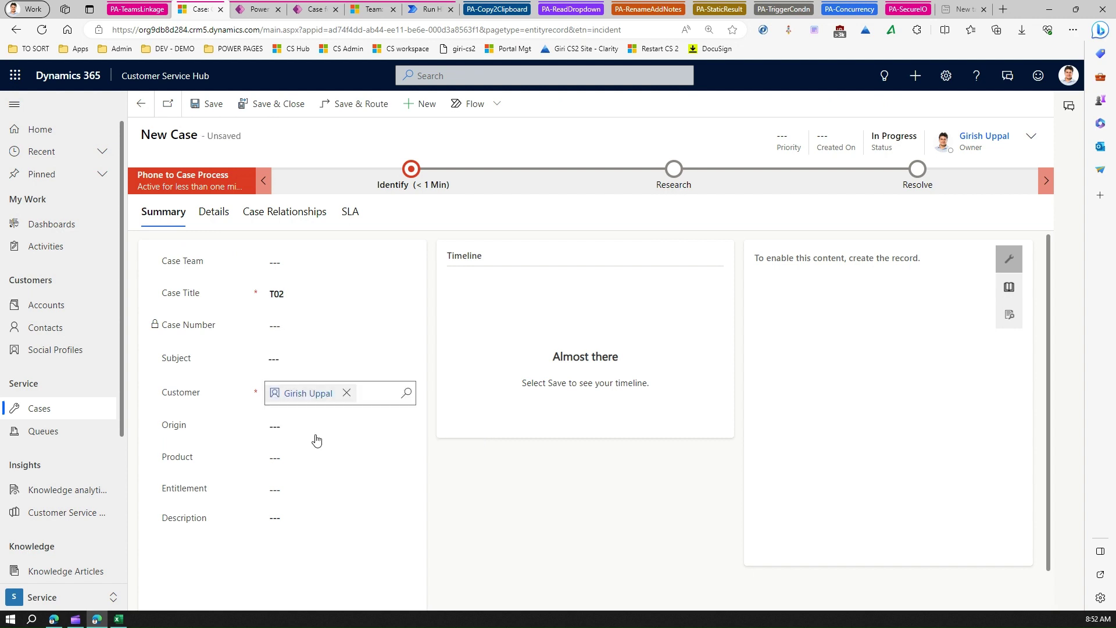
left_click(210, 112)
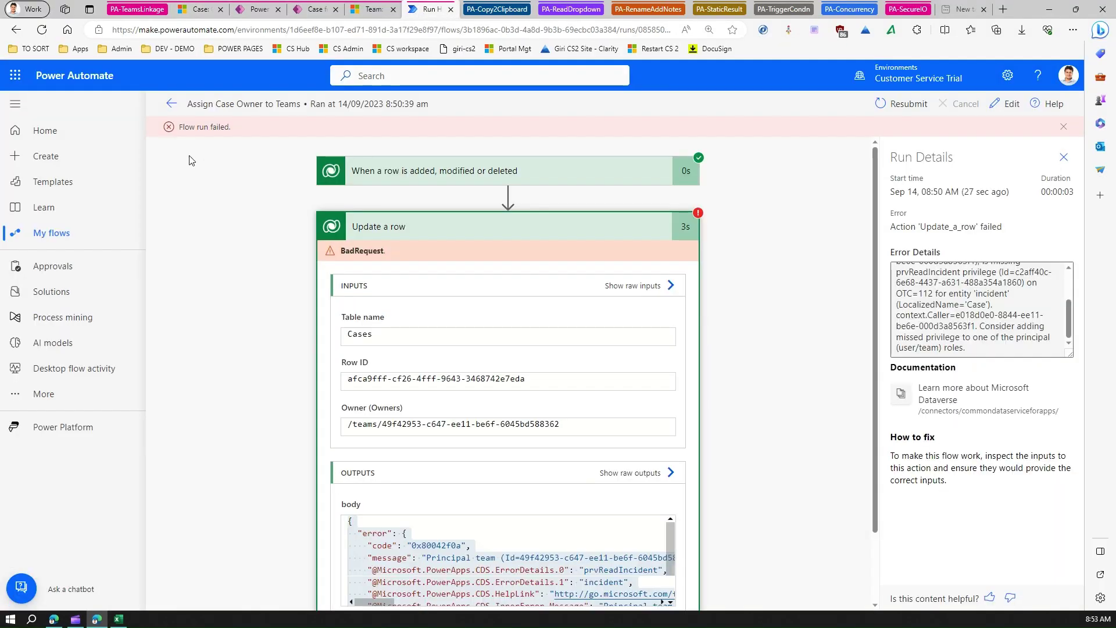
- Back in Power Automate, return to the flow's details page and keep refreshing the run history to look for a new run
left_click(172, 104)
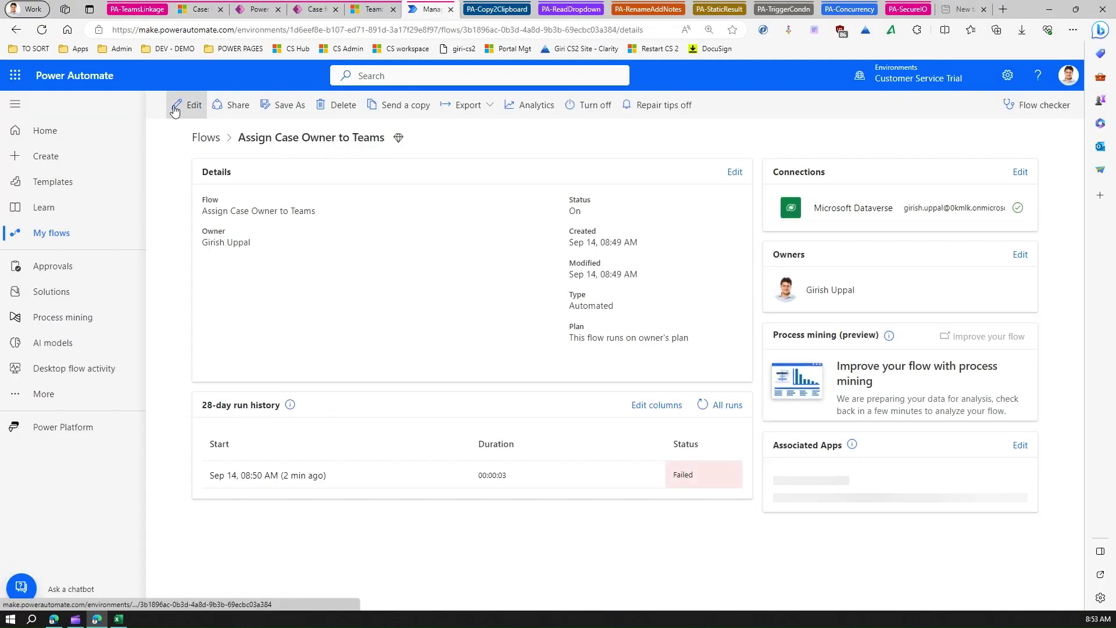
left_click(703, 406)
left_click(703, 406)
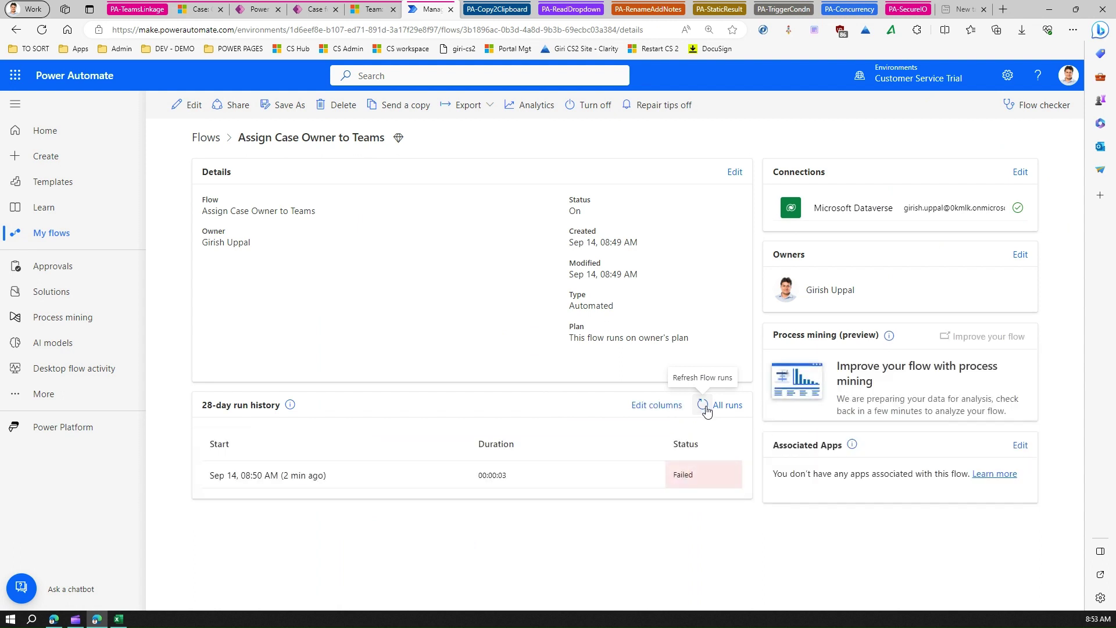
left_click(703, 406)
left_click(703, 406)
left_click(703, 405)
left_click(703, 406)
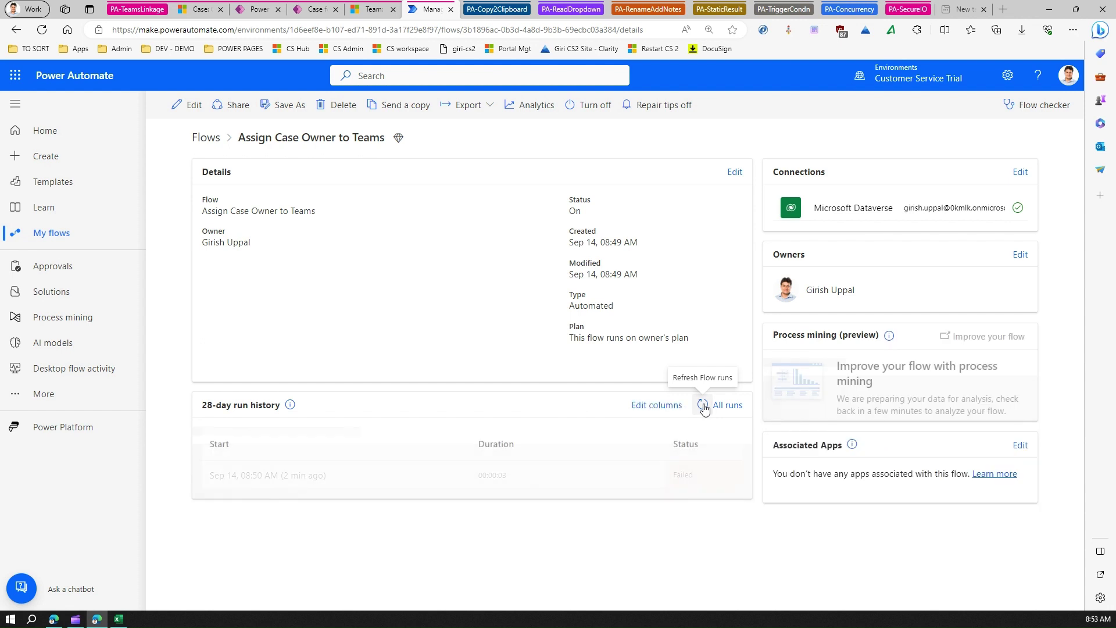
left_click(703, 406)
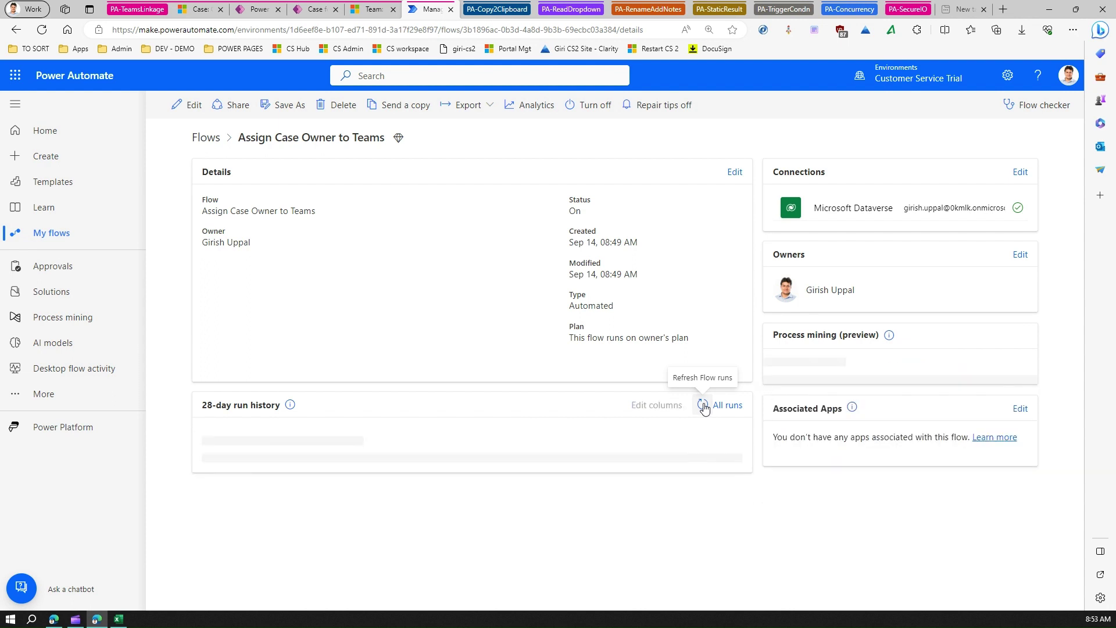
left_click(704, 406)
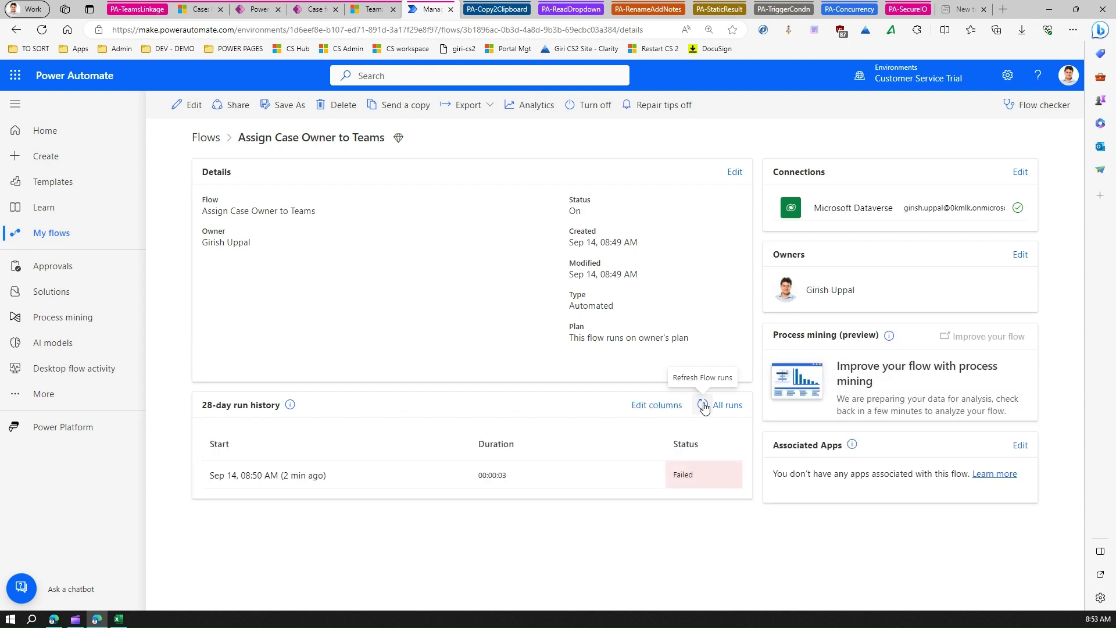
left_click(704, 407)
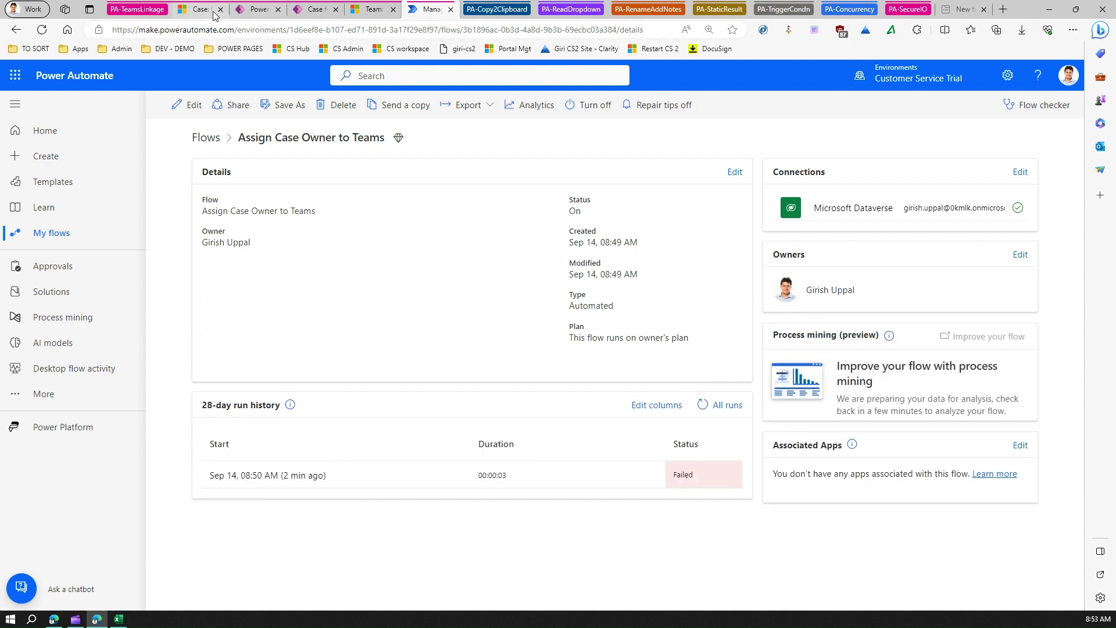
- Switch to Customer Service Hub and refresh case T02 to check its owner
left_click(198, 11)
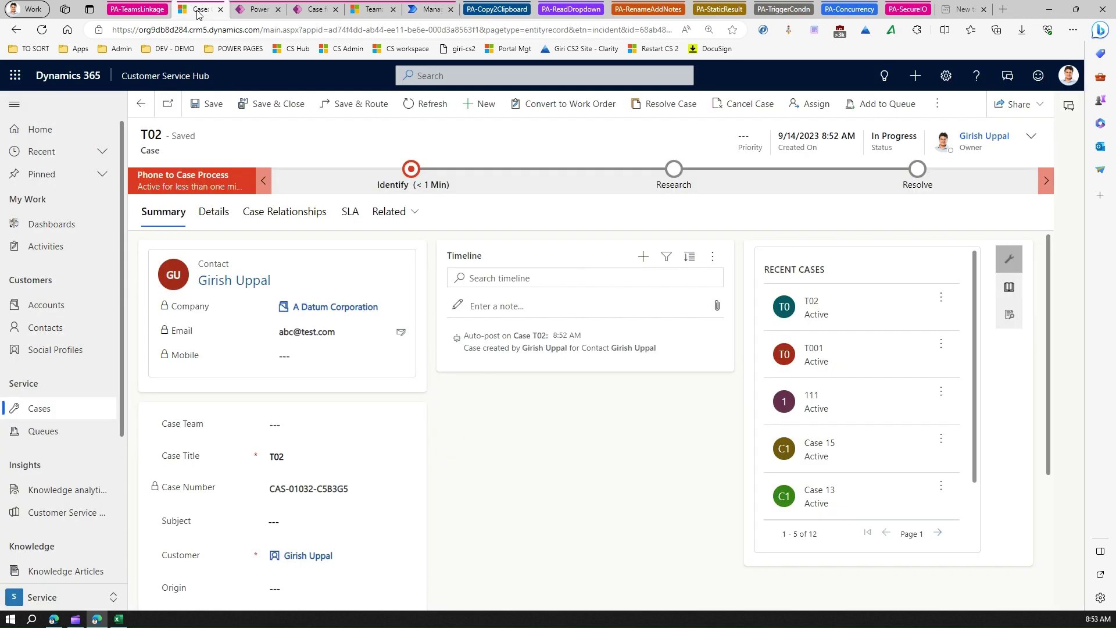
left_click(409, 107)
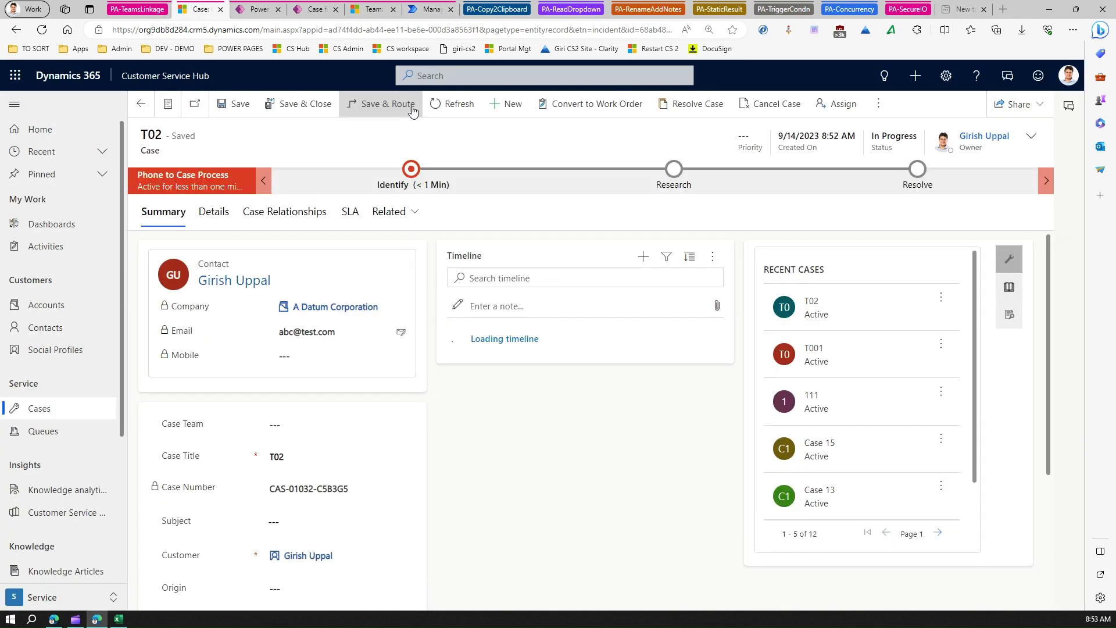
left_click(449, 110)
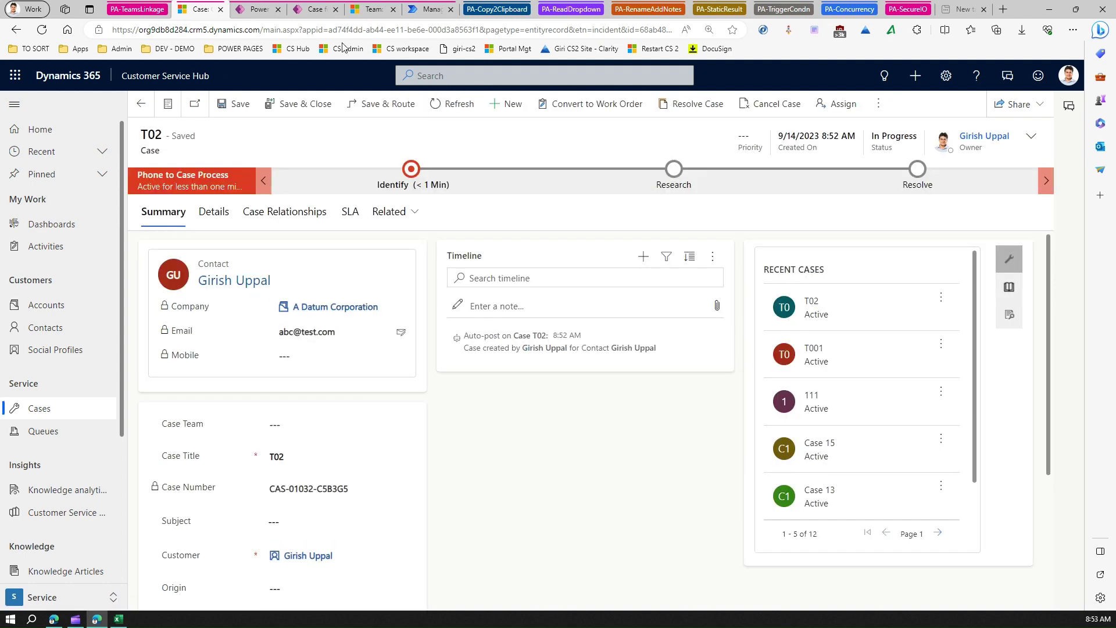
- Revisit the Team One record, return to Power Automate, and refresh the flow's run history again
left_click(368, 10)
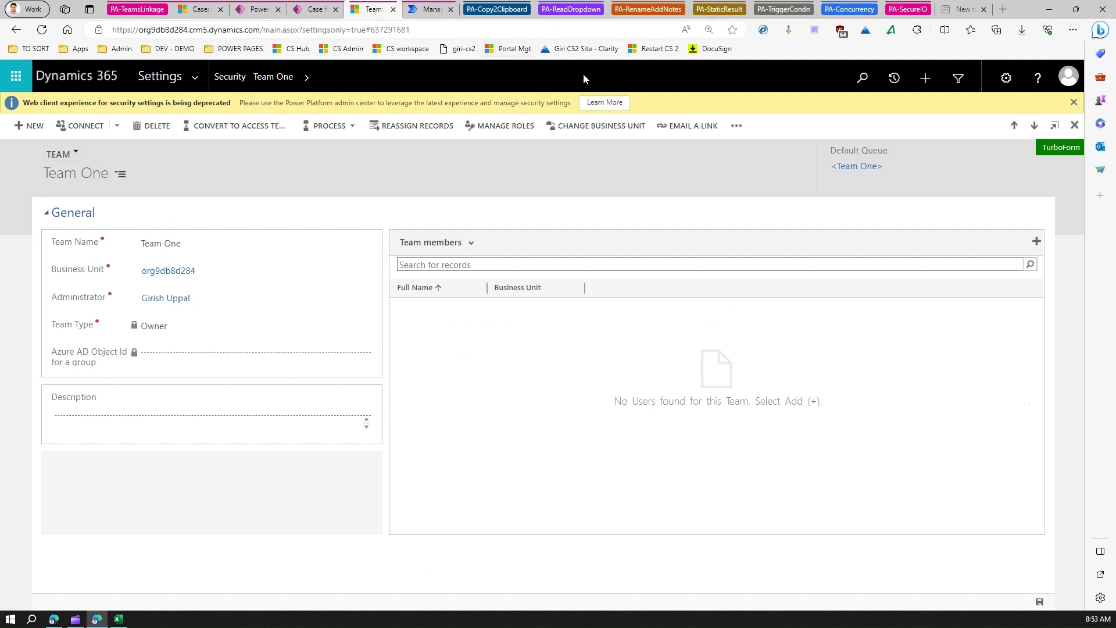
left_click(430, 9)
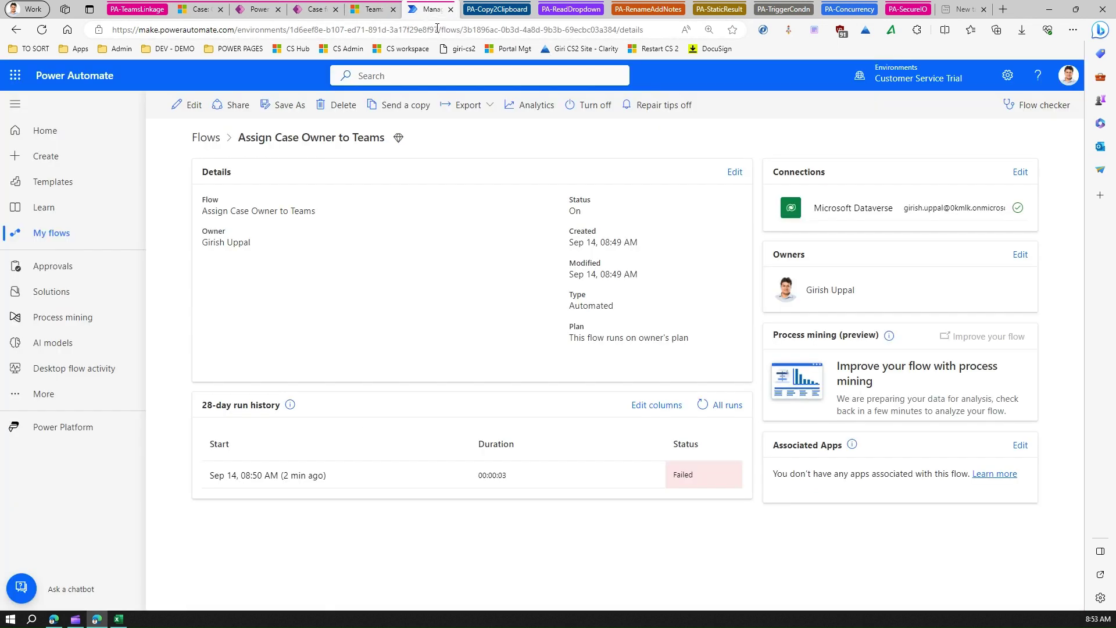
left_click(703, 405)
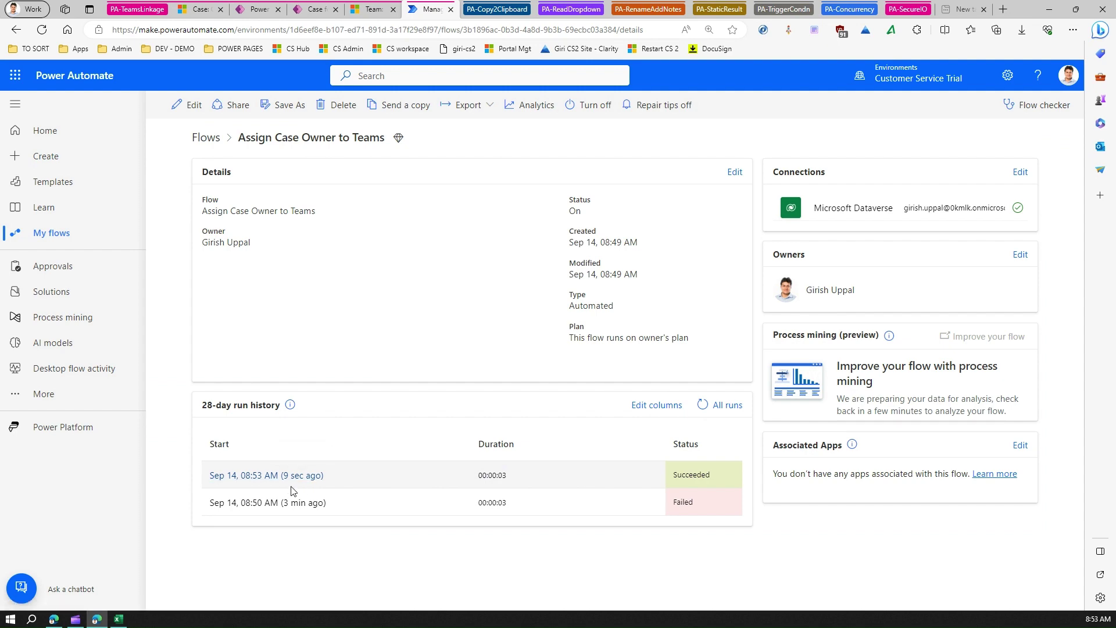
- Switch to Customer Service Hub, refresh case T02 to check its owner, and return to the All Cases list
left_click(197, 10)
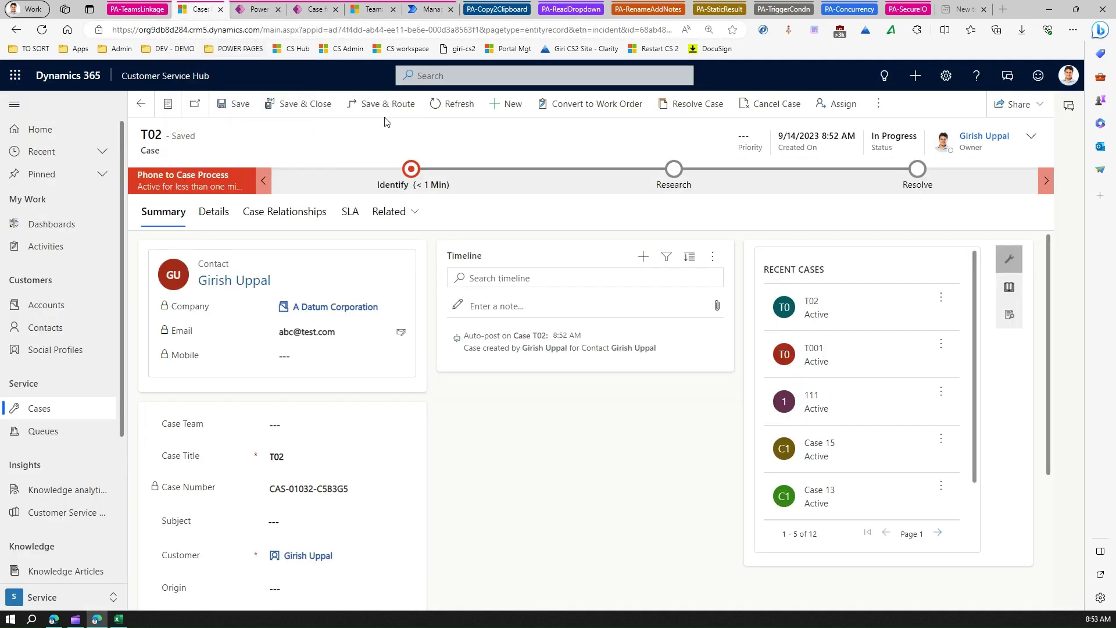
left_click(440, 104)
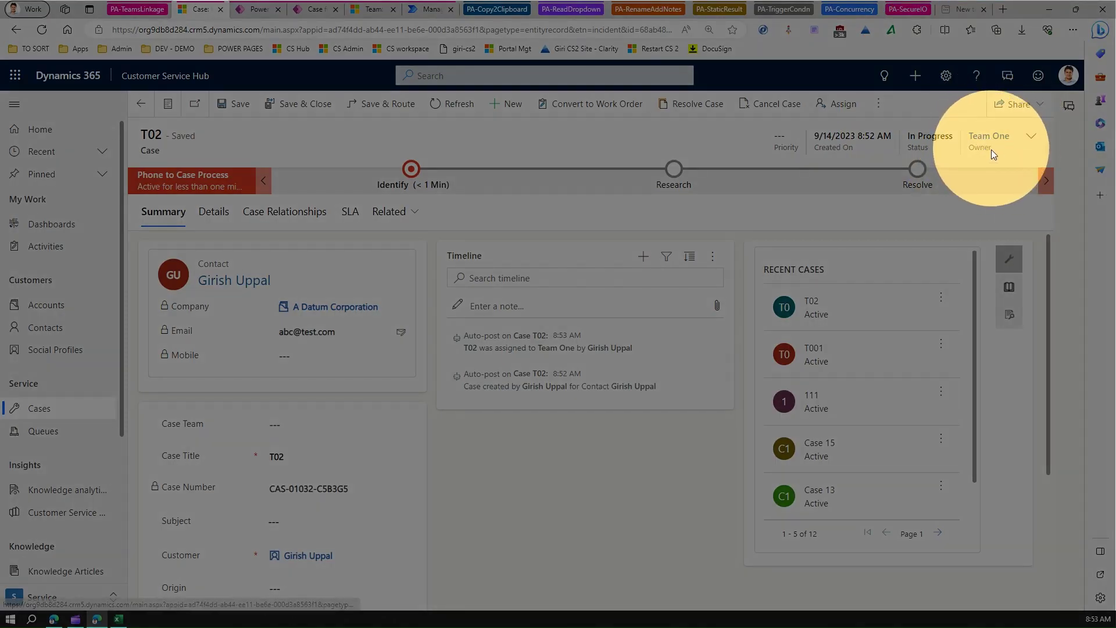
left_click(45, 410)
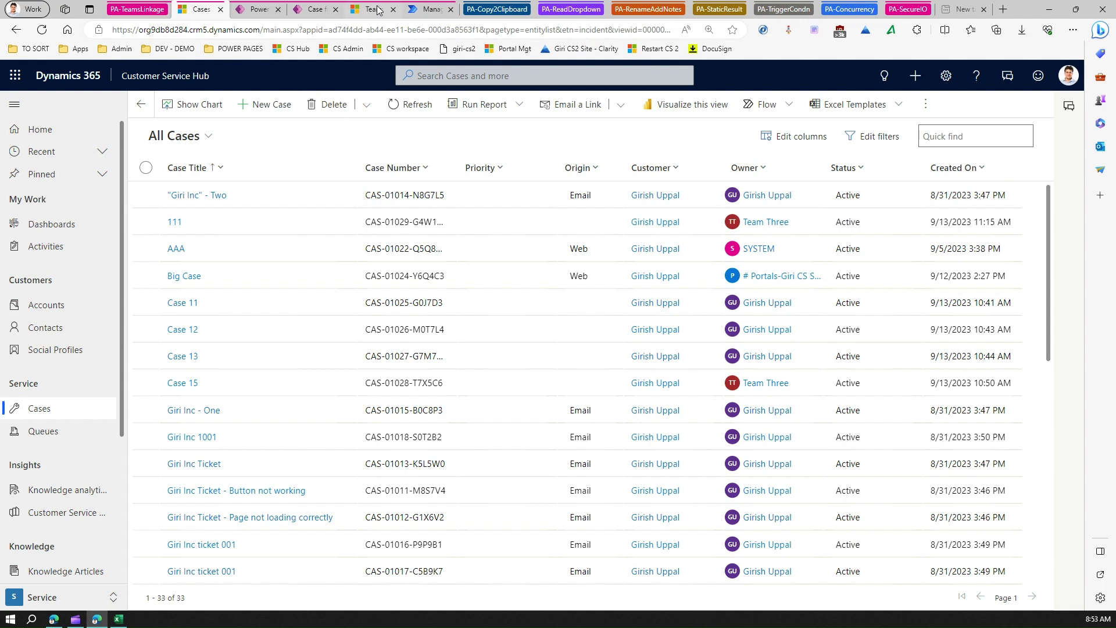
- Switch to Power Automate and open the Assign Case Owner to Teams flow for editing
left_click(424, 10)
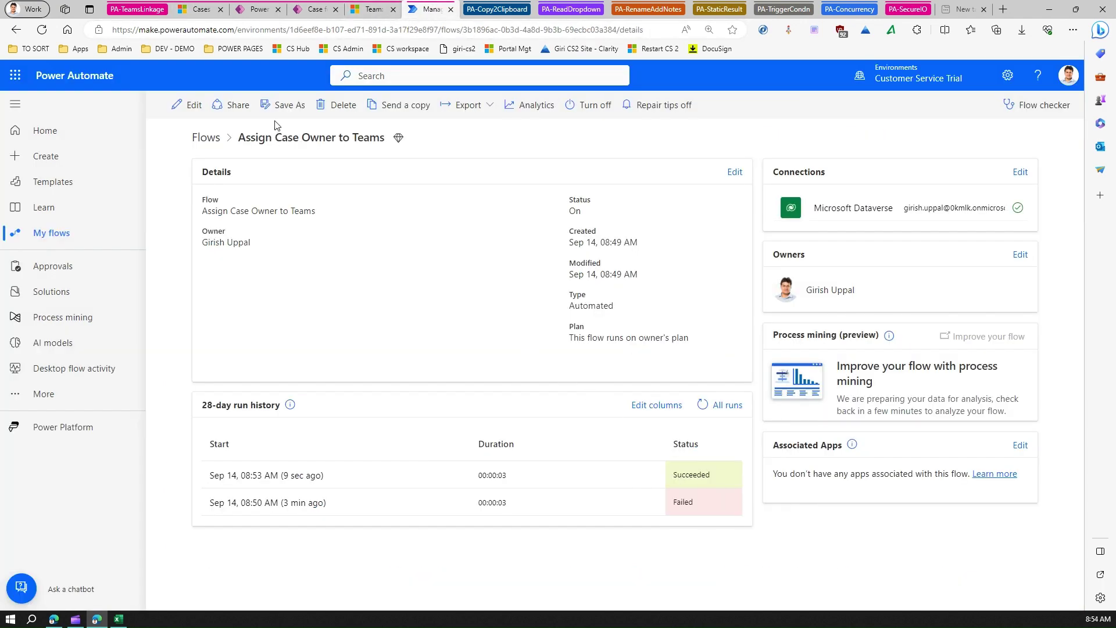
left_click(192, 105)
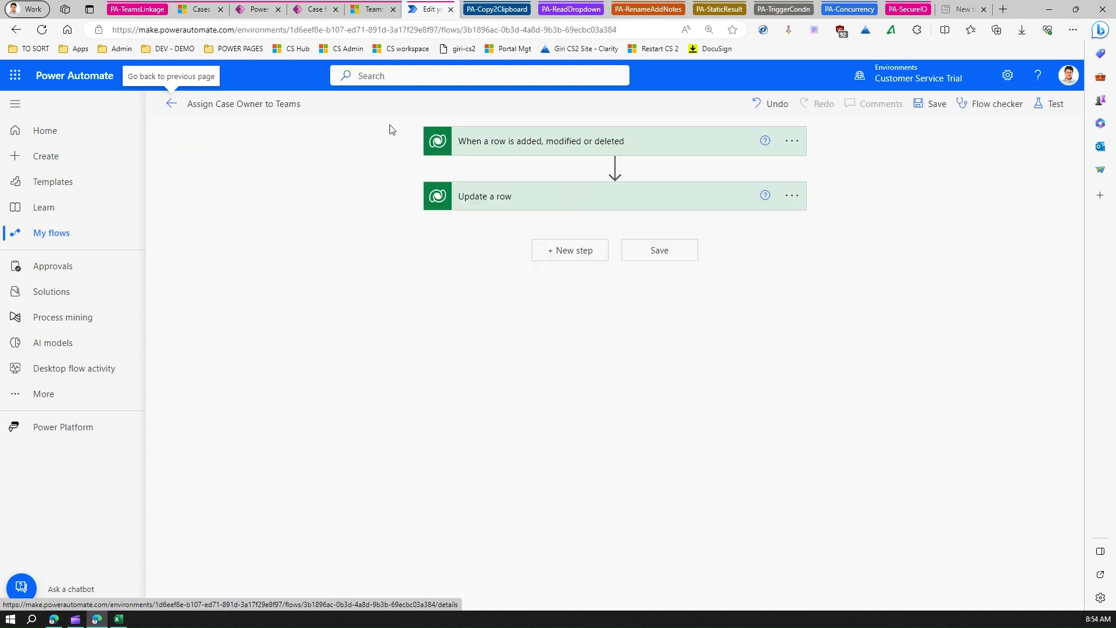
- Switch to Customer Service Hub, start a blank new case, and examine the teams offered in its Case Team lookup
left_click(199, 10)
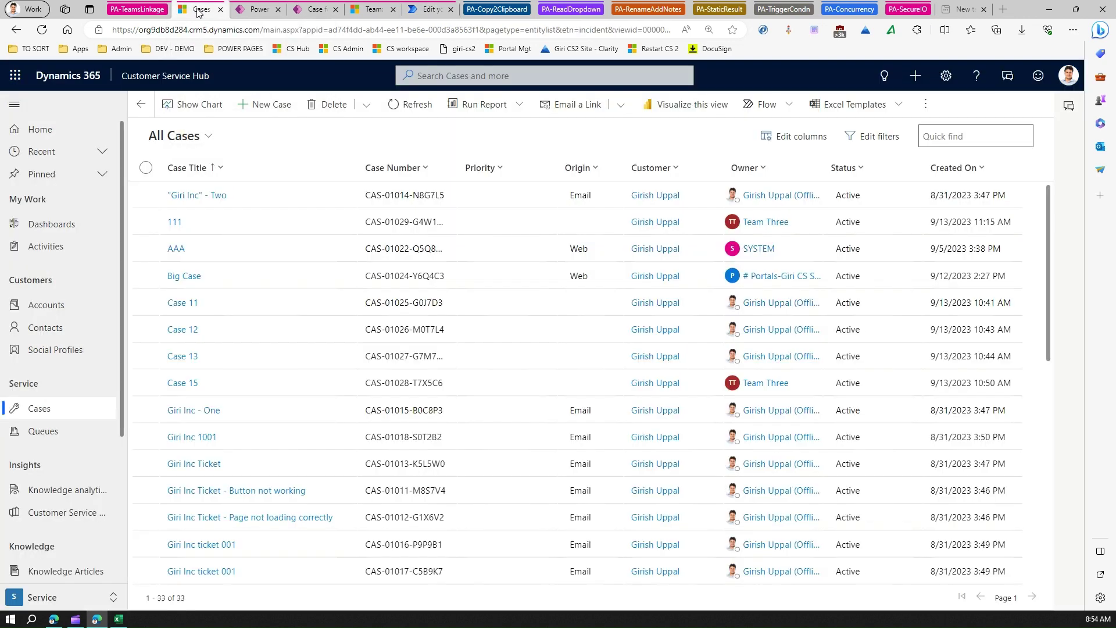
left_click(266, 104)
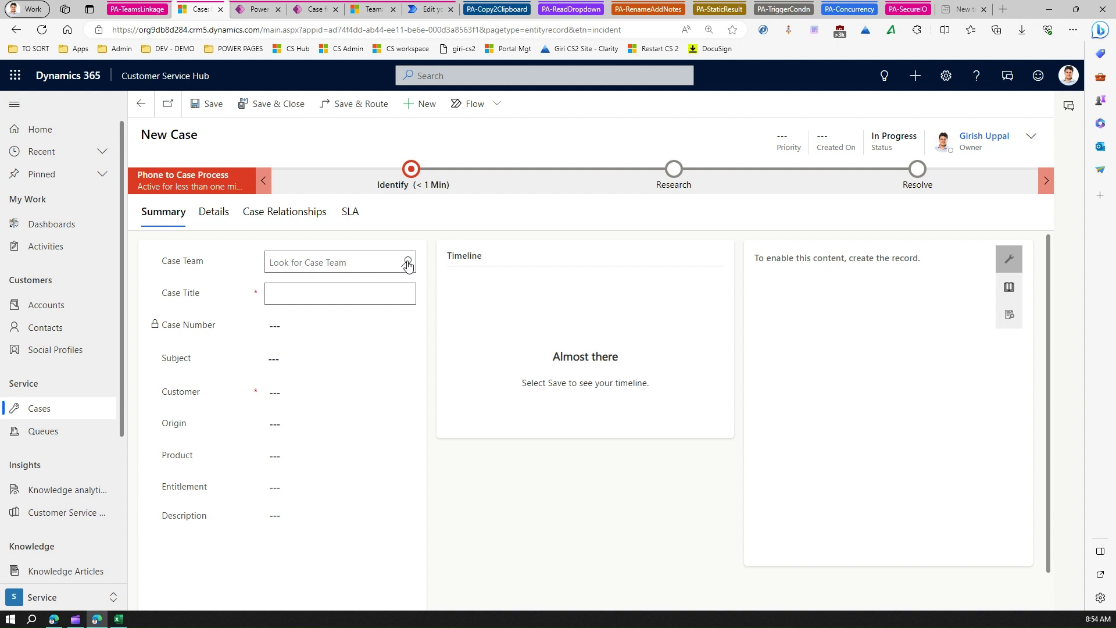
left_click(380, 257)
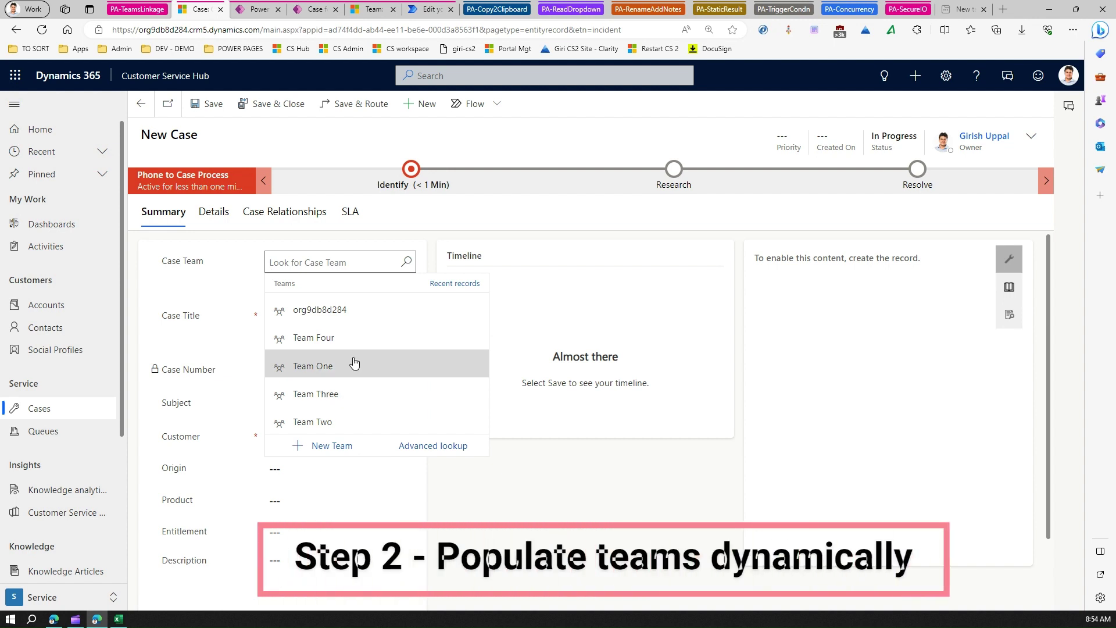
left_click(519, 505)
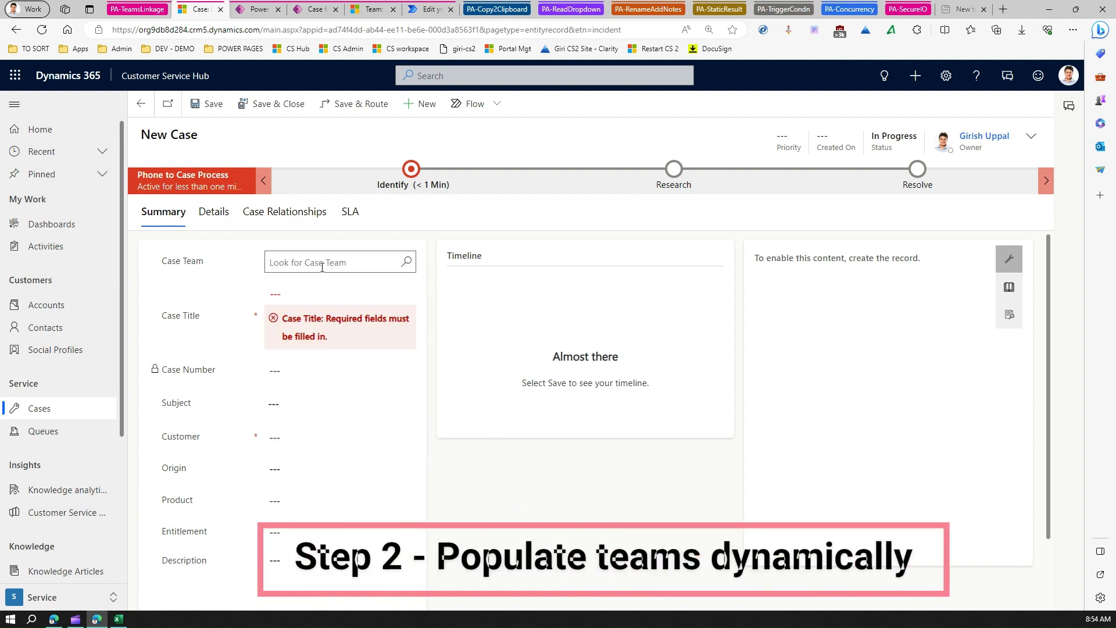
- Back in Power Automate, expand the Update a row action and compare its hard-coded Owner team ID with the new case's Case Team field
left_click(430, 13)
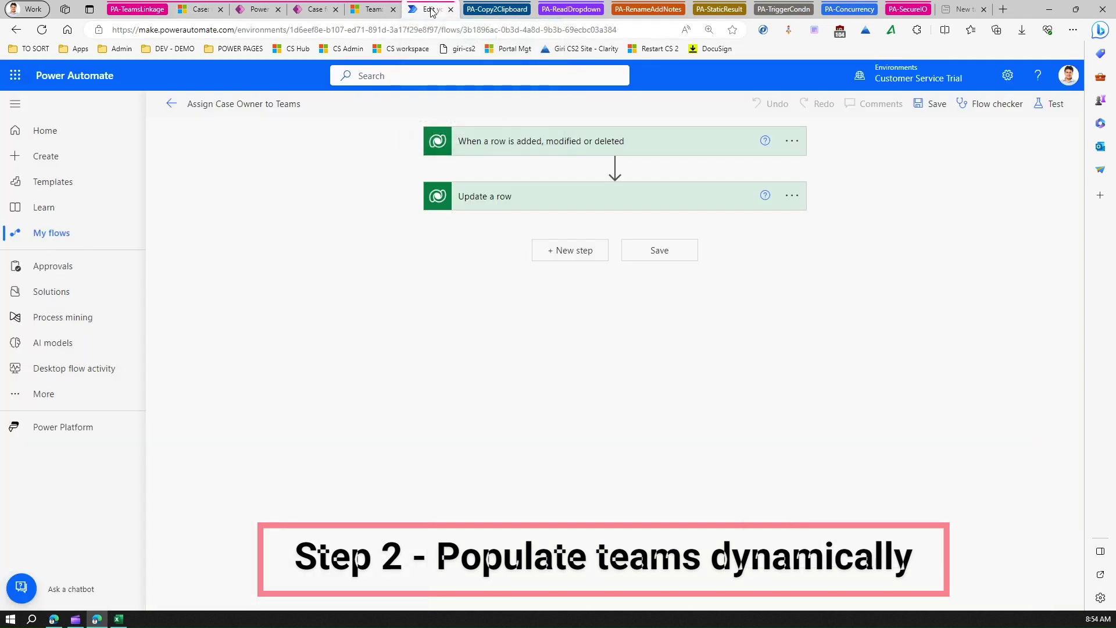
left_click(511, 196)
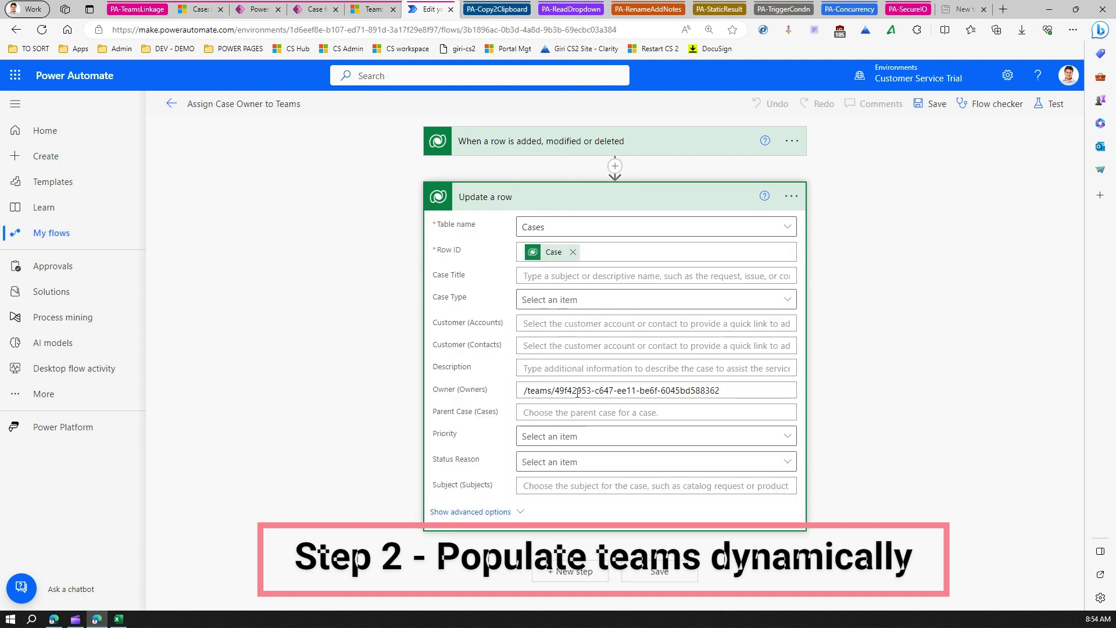
left_click_drag(559, 394, 689, 399)
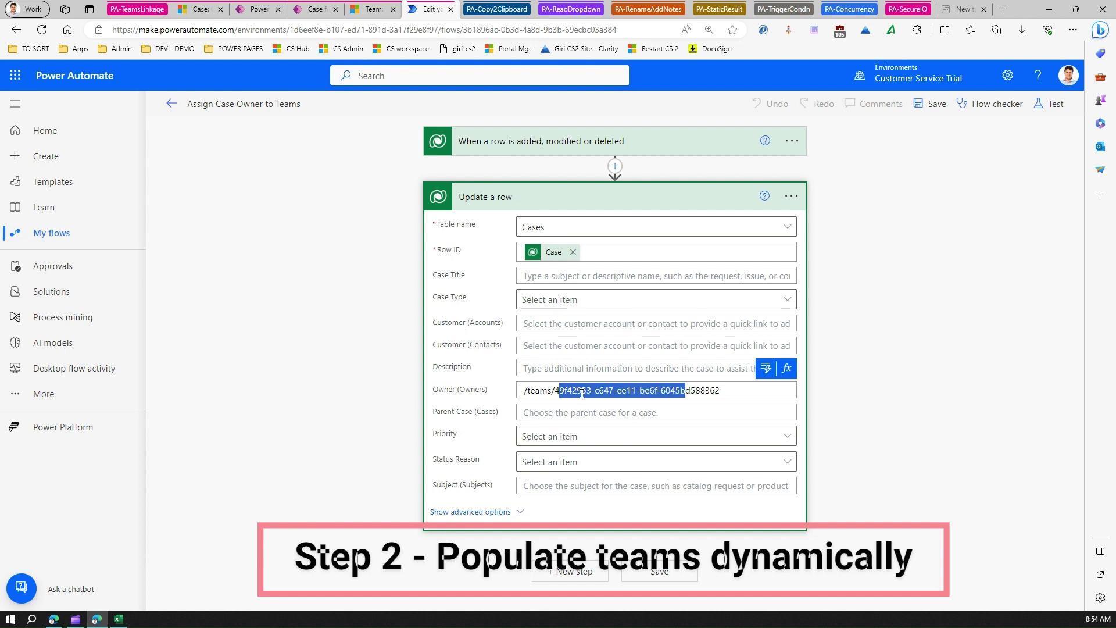
left_click(555, 392)
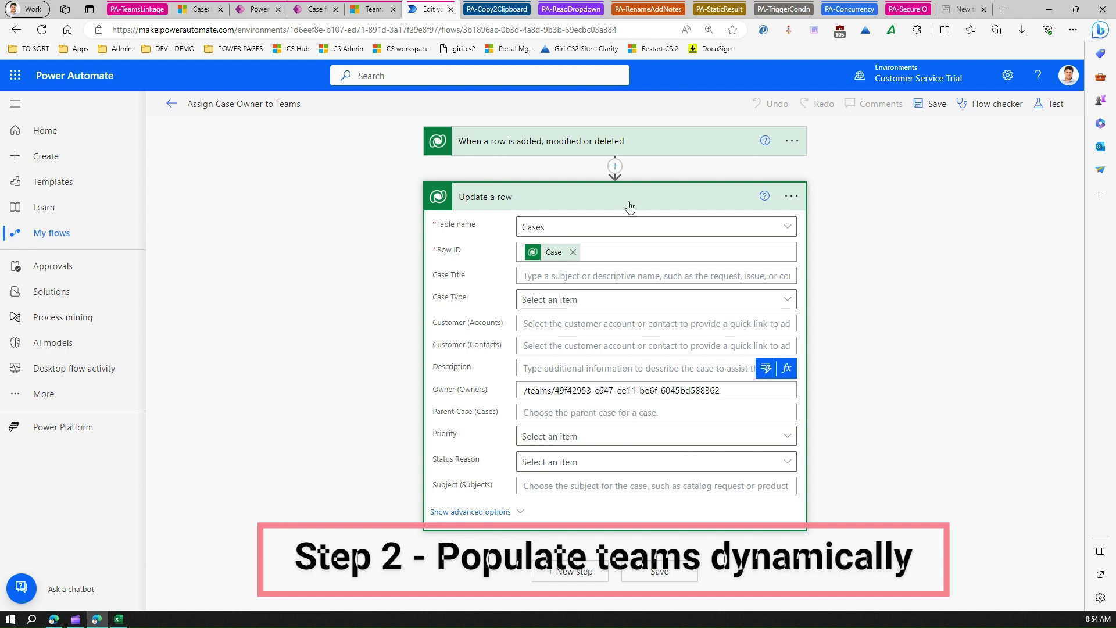
left_click(615, 168)
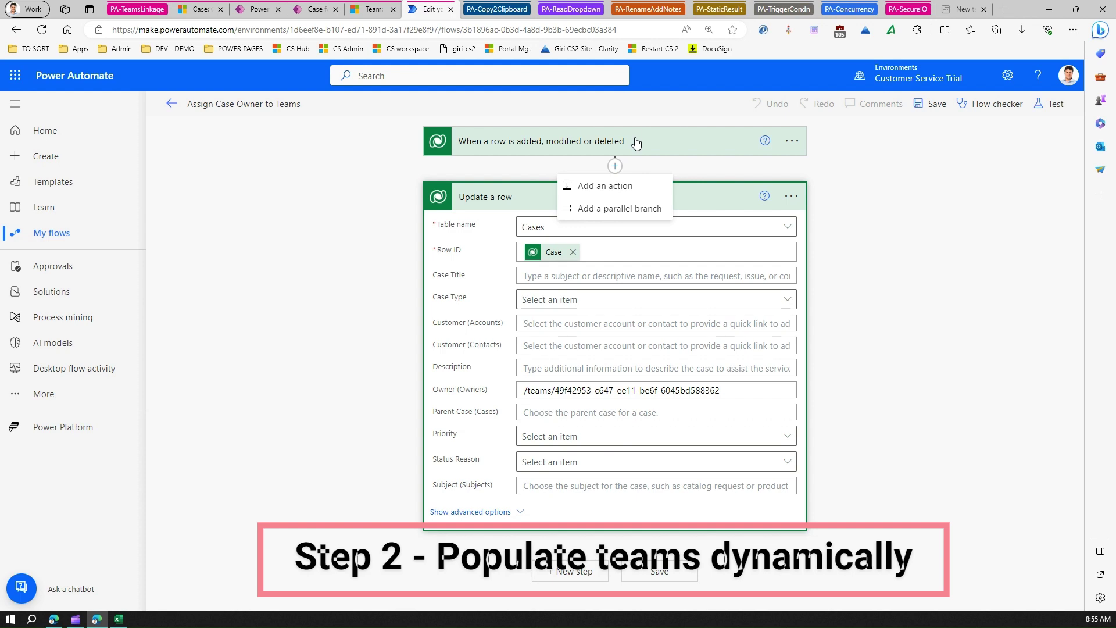
left_click(201, 11)
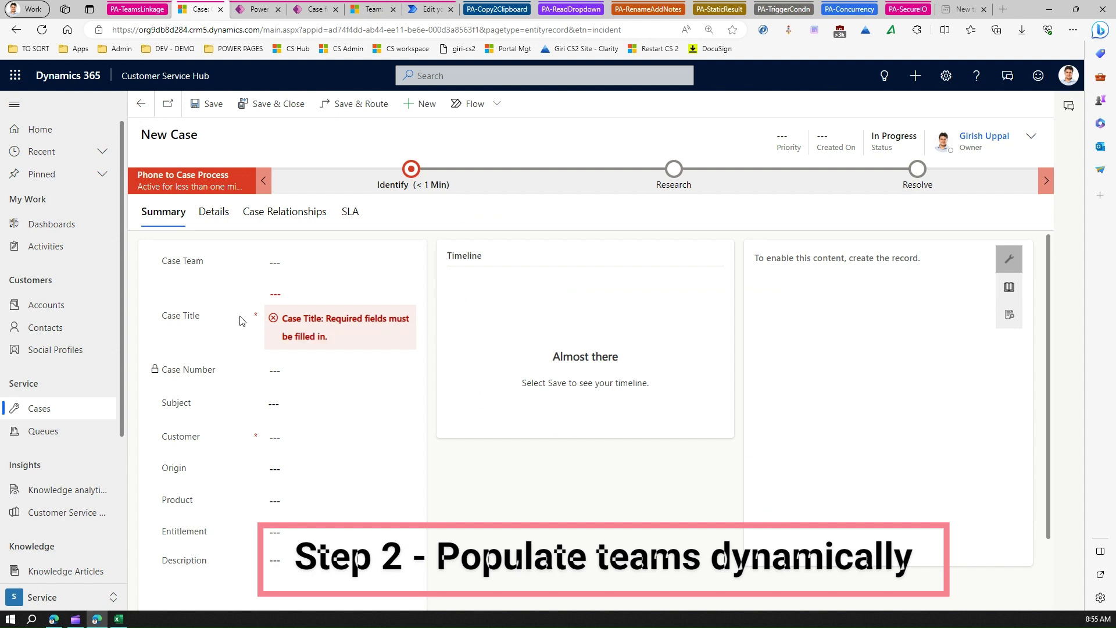
left_click(427, 11)
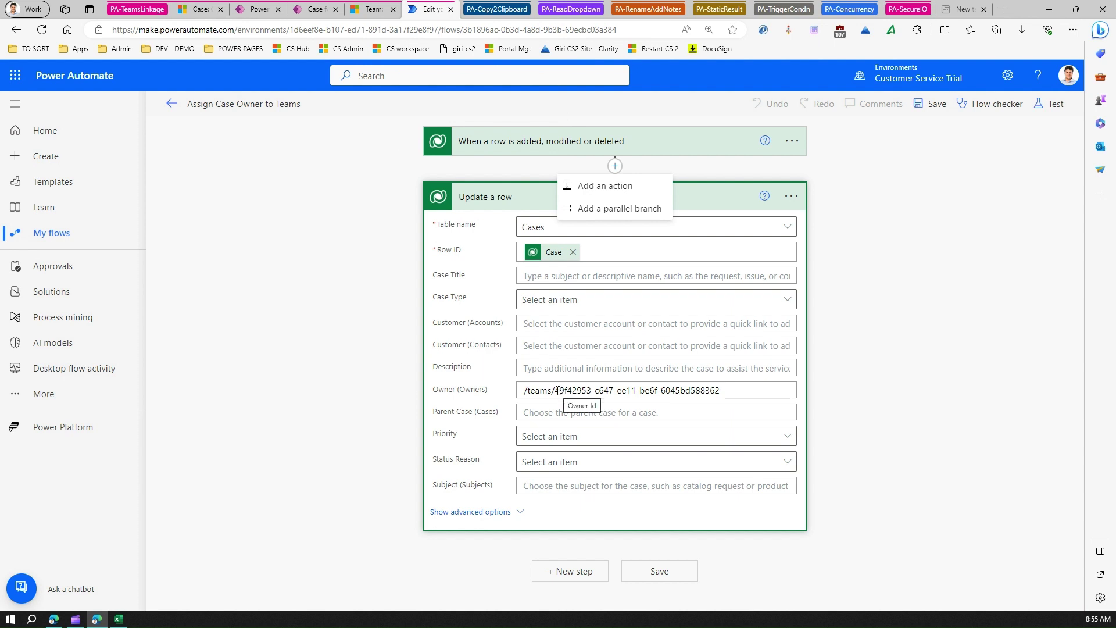
- Replace the fixed team ID after /teams/ in the Update a row Owner value with the Case Team (Value) dynamic value, and save the flow
left_click_drag(556, 391, 749, 396)
key("BackSpace")
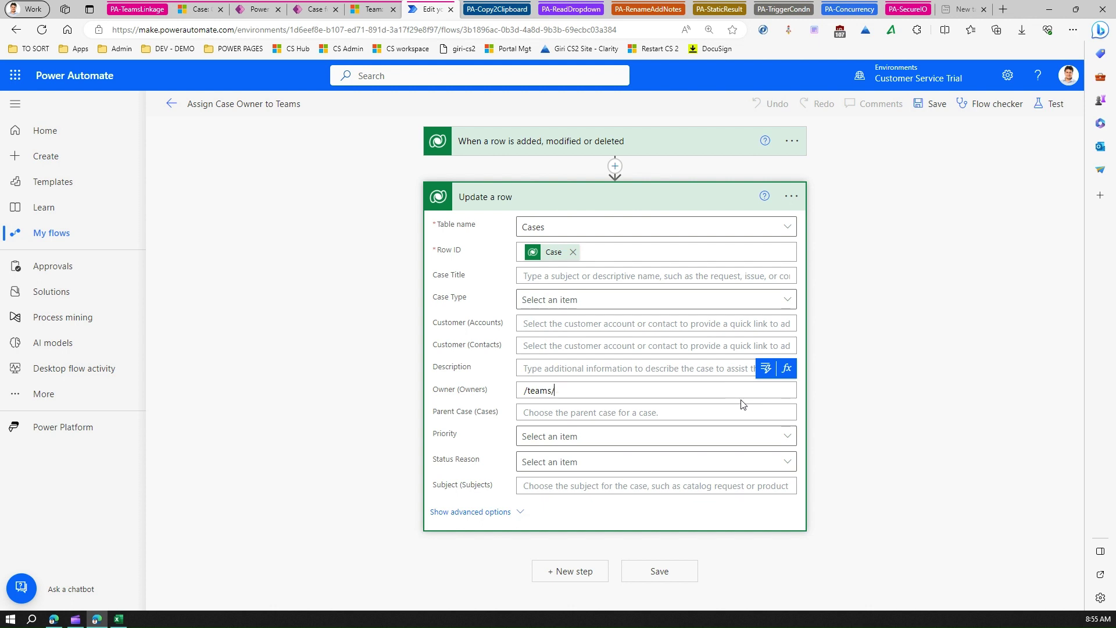
left_click(766, 367)
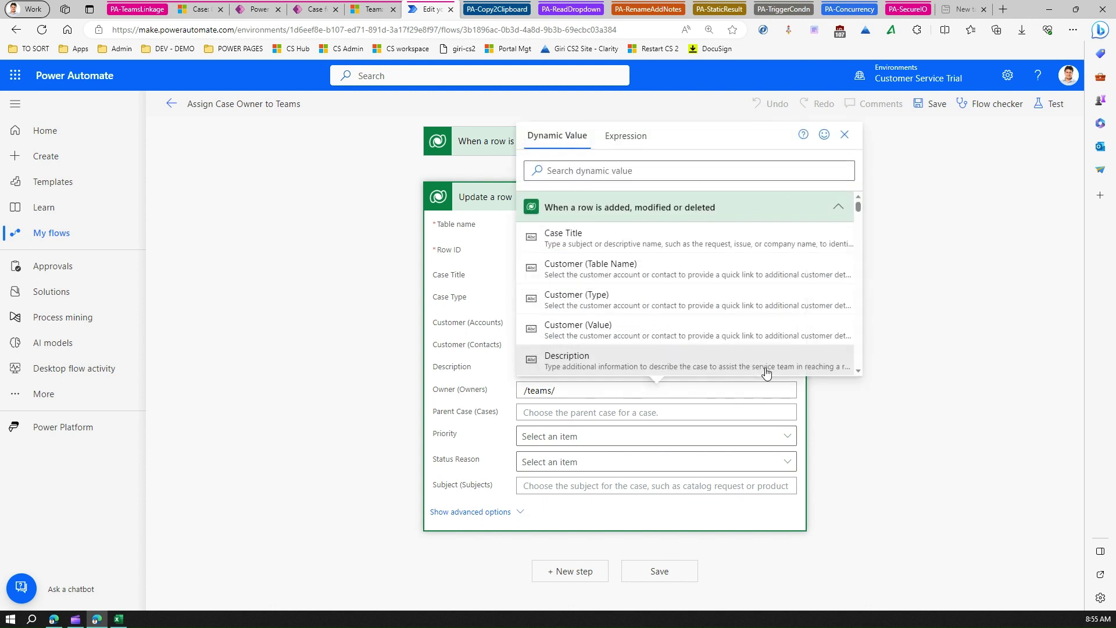
left_click(669, 170)
type("case team")
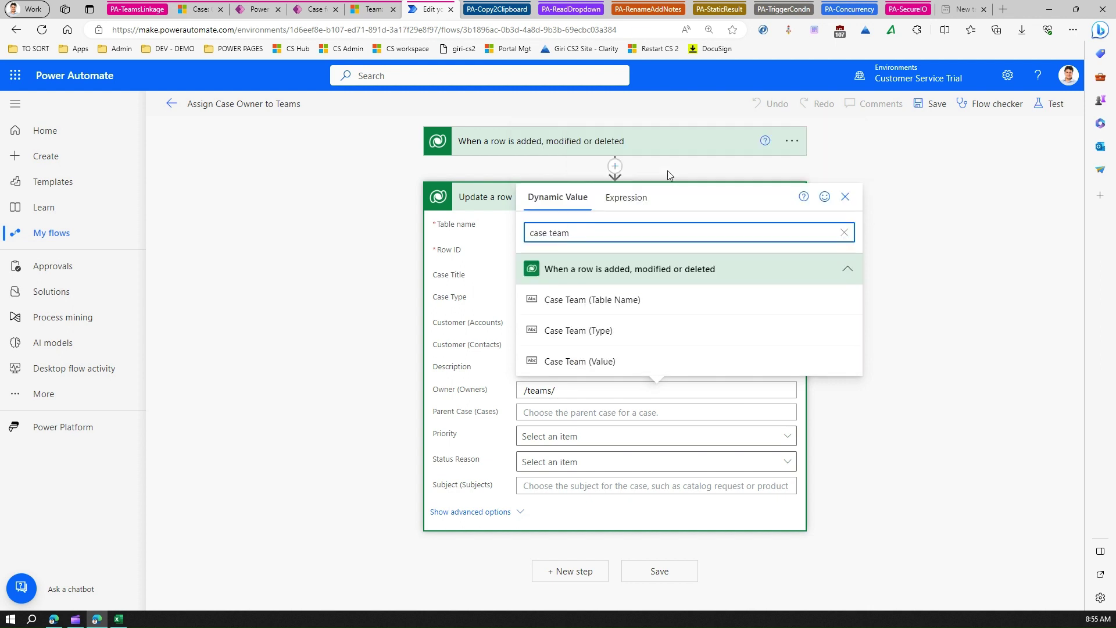
left_click(612, 363)
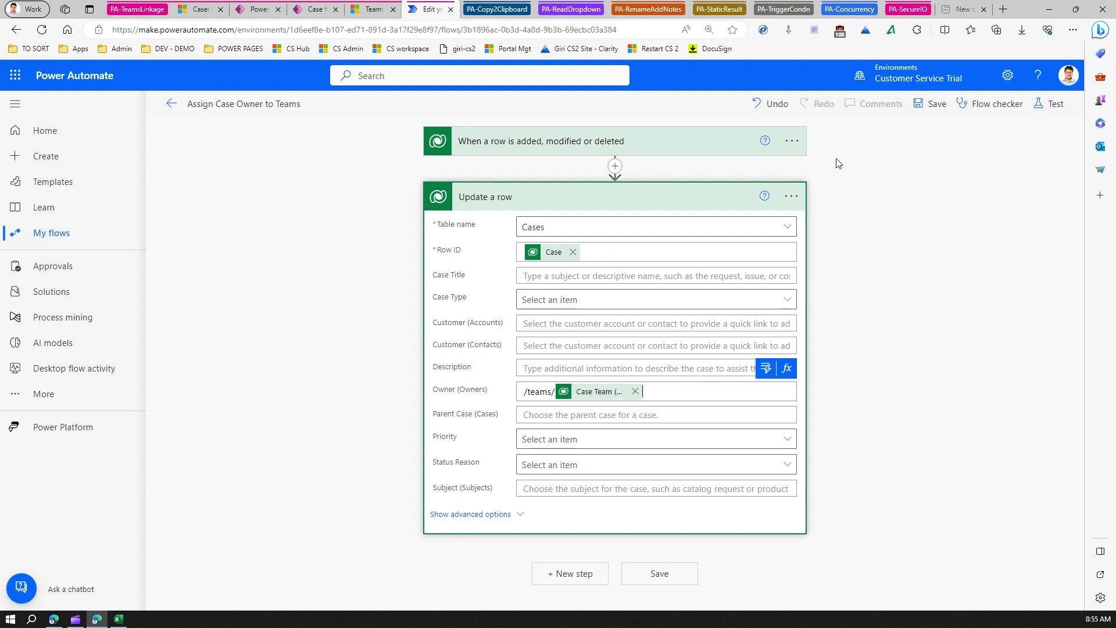
left_click(933, 106)
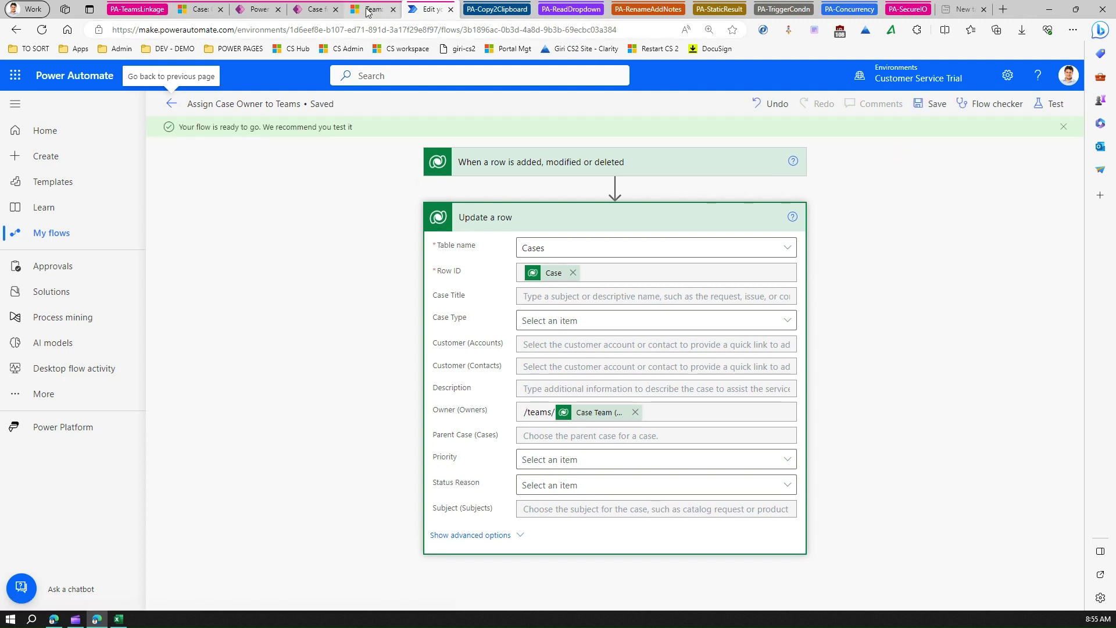
- In Customer Service Hub, create and save case C001 with Team Four as Case Team and the recent contact as customer, and refresh it to check its owner
left_click(197, 10)
left_click(86, 416)
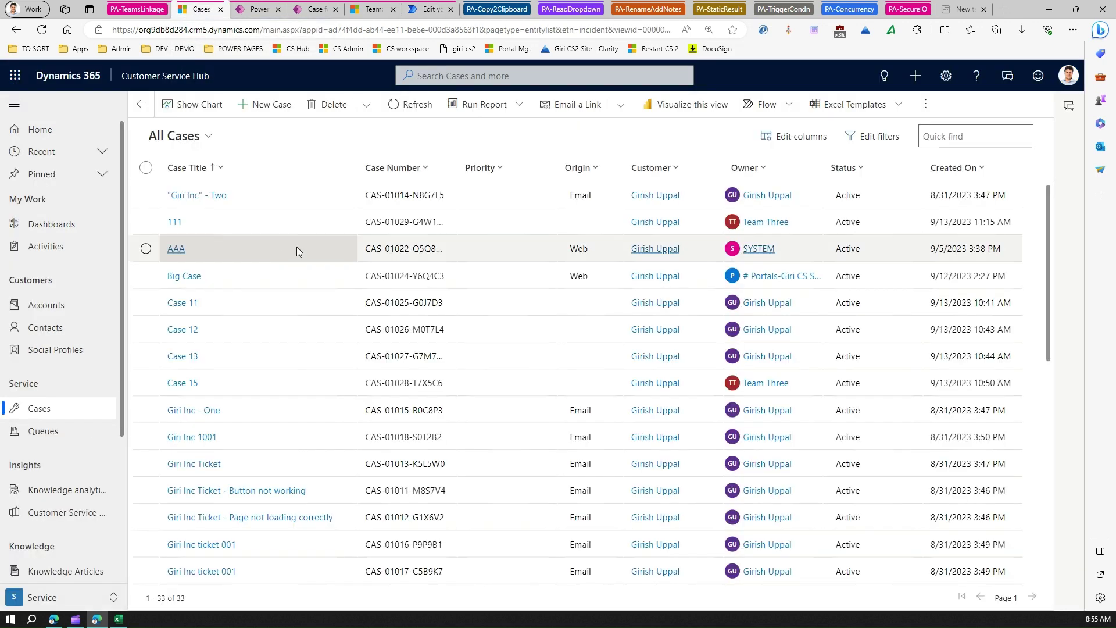
left_click(258, 106)
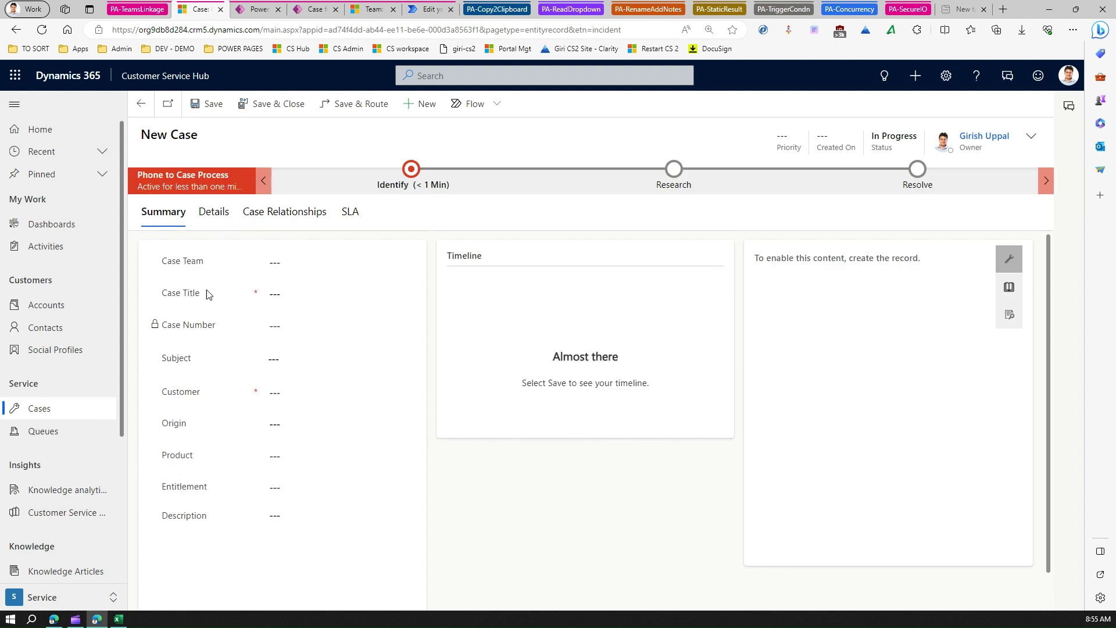
left_click(283, 291)
left_click(280, 263)
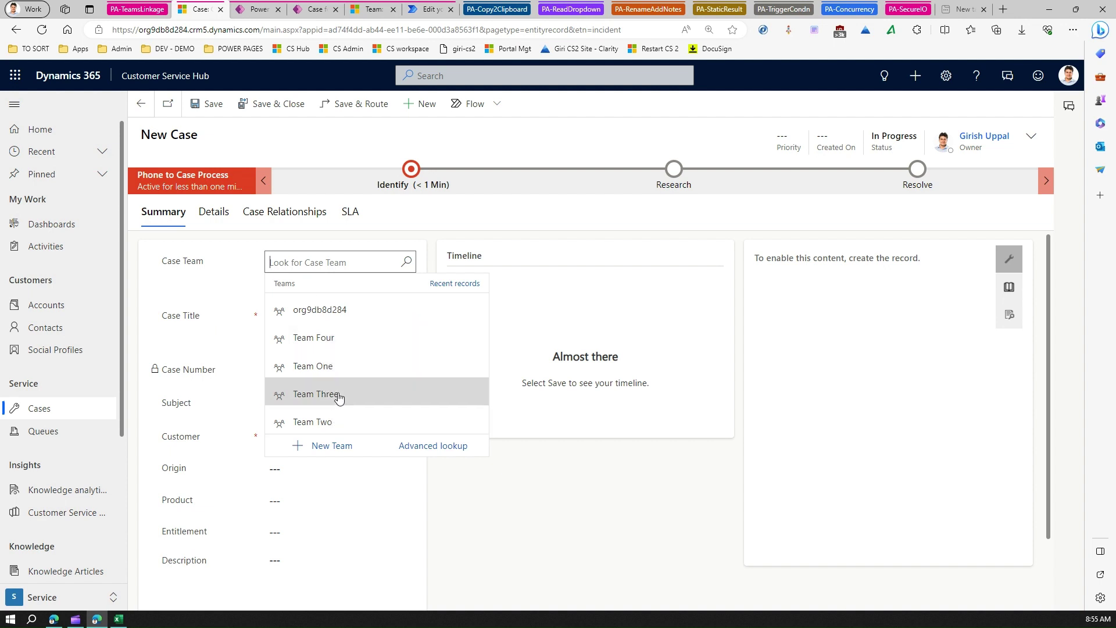
left_click(316, 338)
left_click(287, 302)
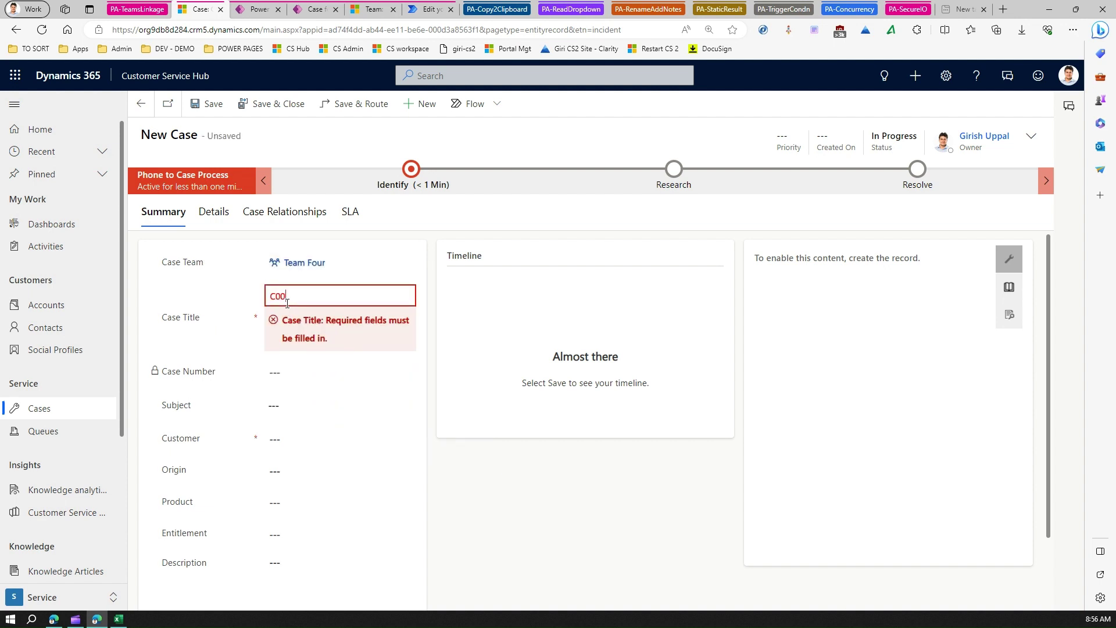
left_click(282, 396)
left_click(308, 436)
left_click(202, 106)
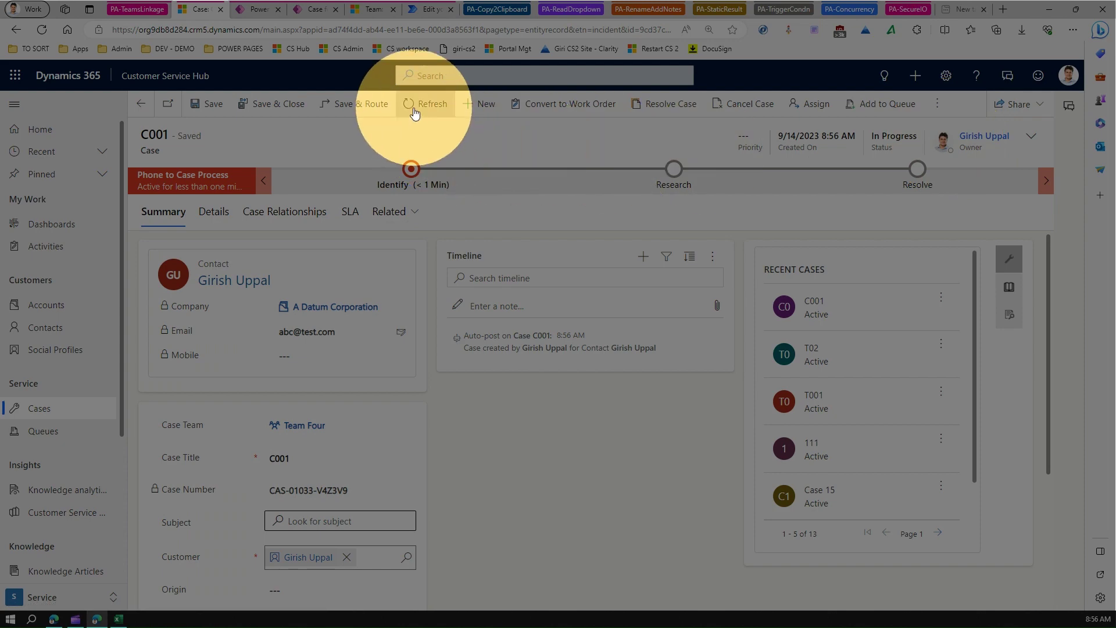
left_click(414, 110)
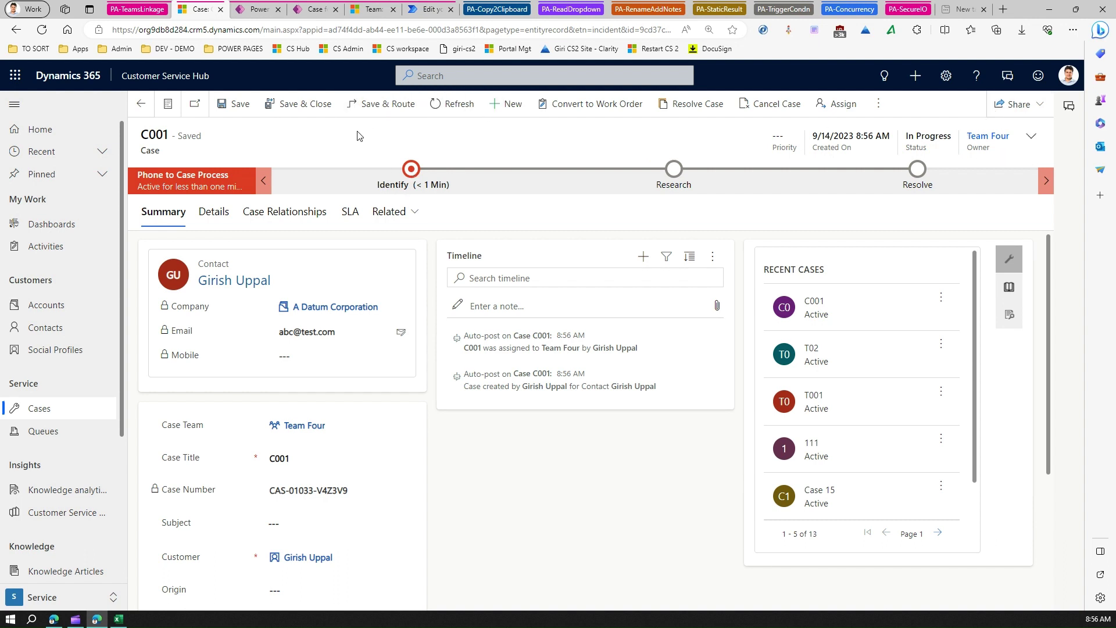
- Review the Team One record, the dynamic Owner value in the flow's Update a row action, and the Case Team and owner of case C001
left_click(372, 9)
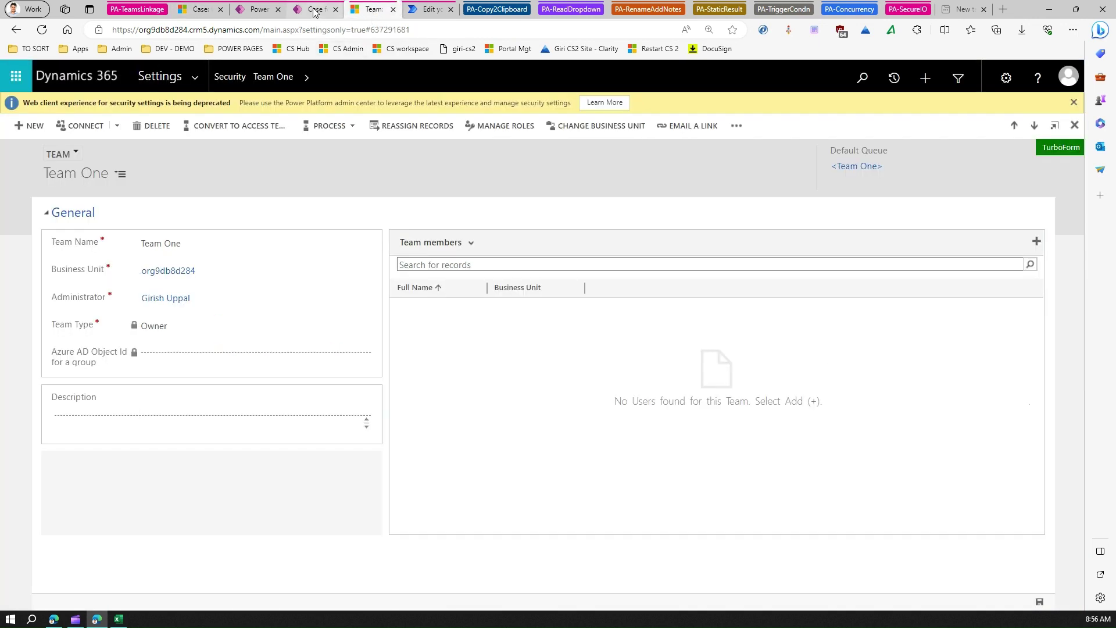
left_click(427, 17)
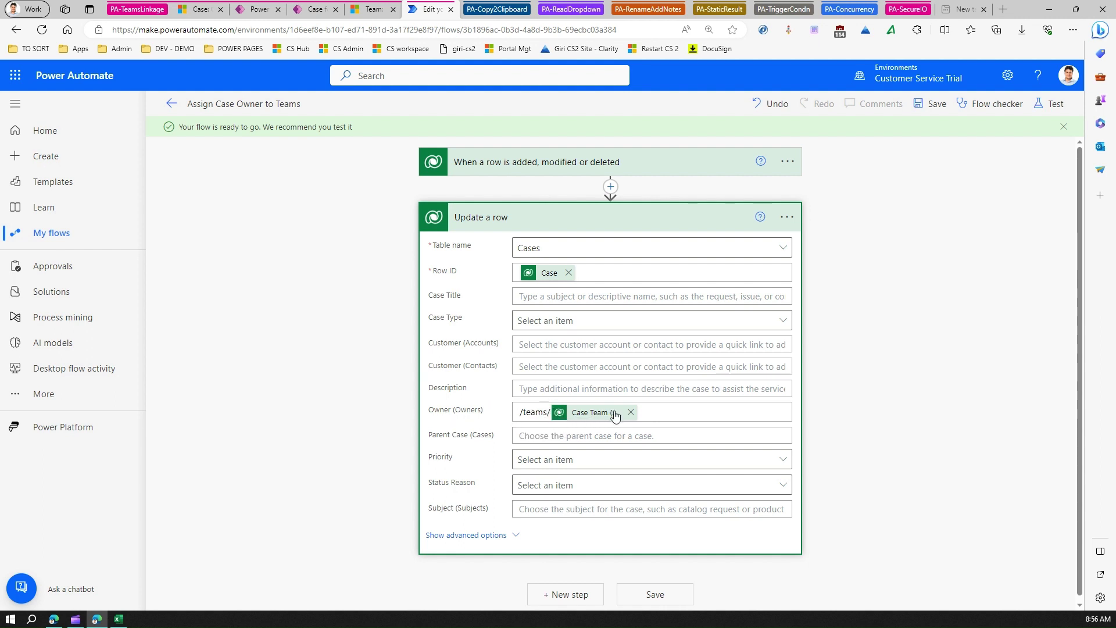
left_click(372, 9)
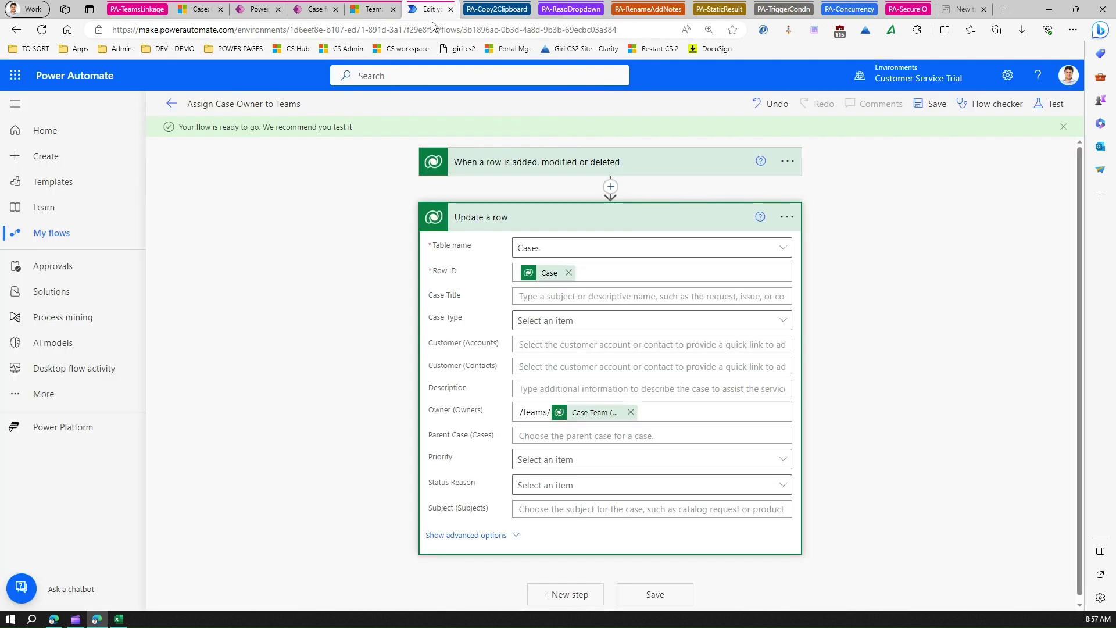
left_click(424, 9)
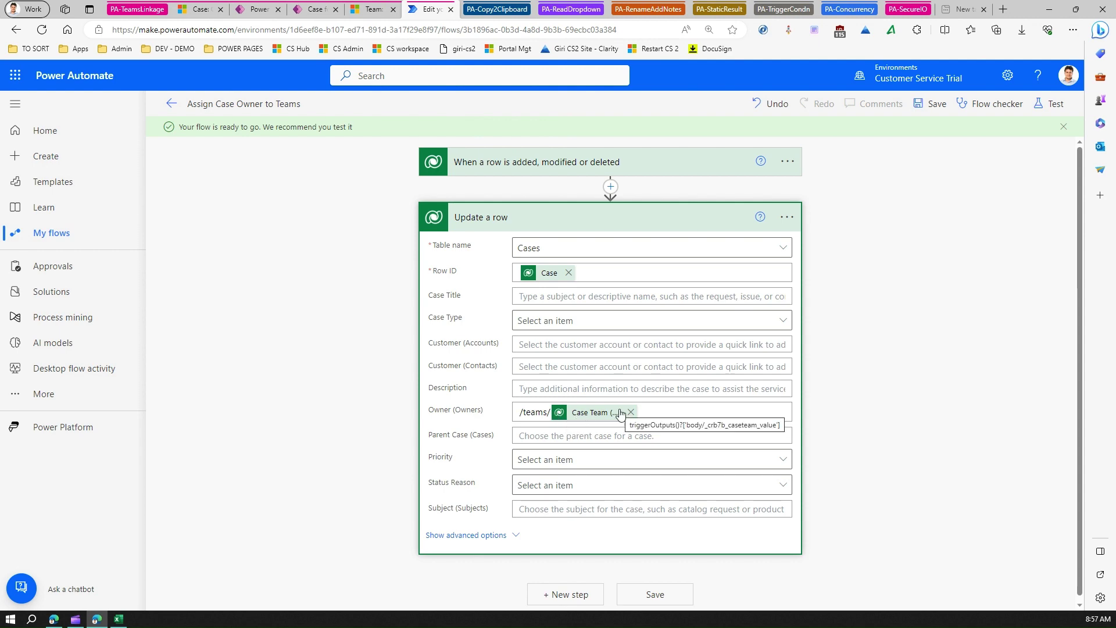
left_click(201, 10)
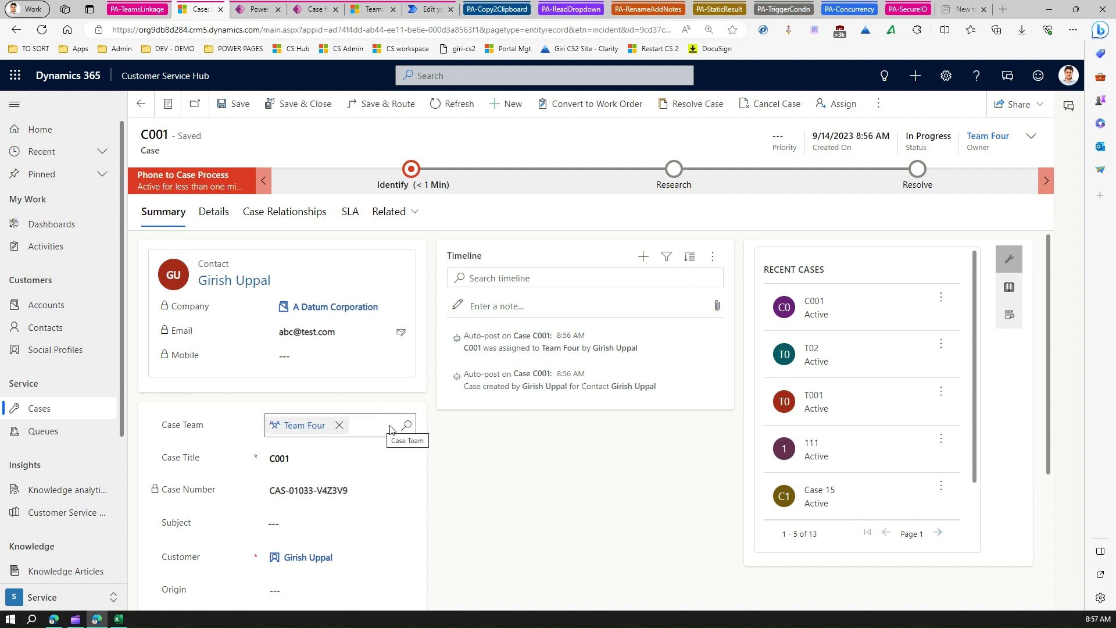
left_click(421, 11)
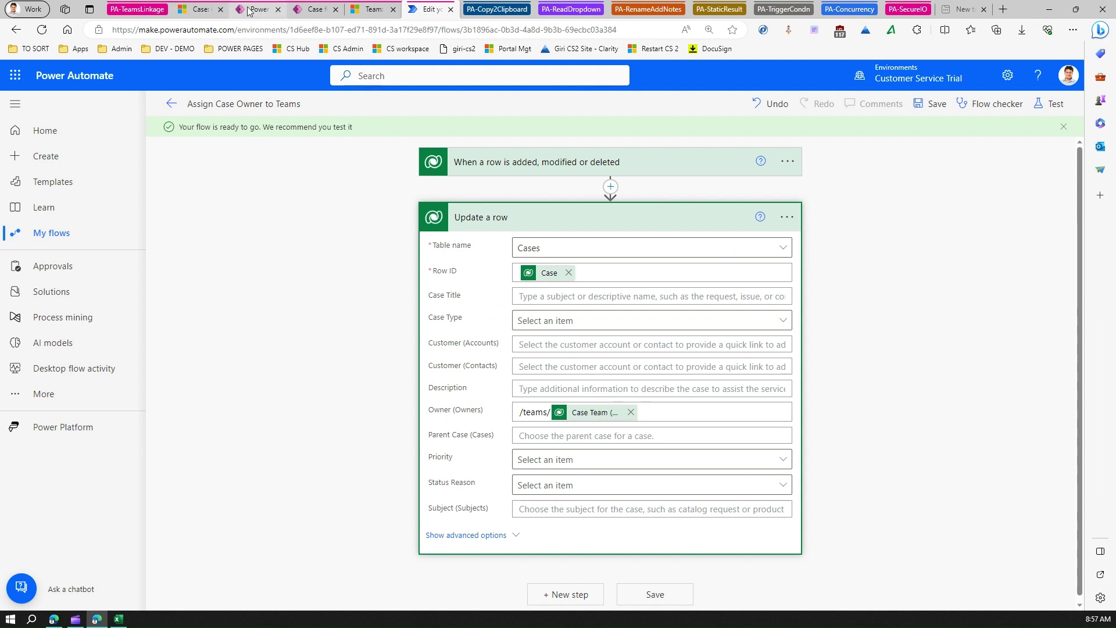
mouse_move(251, 11)
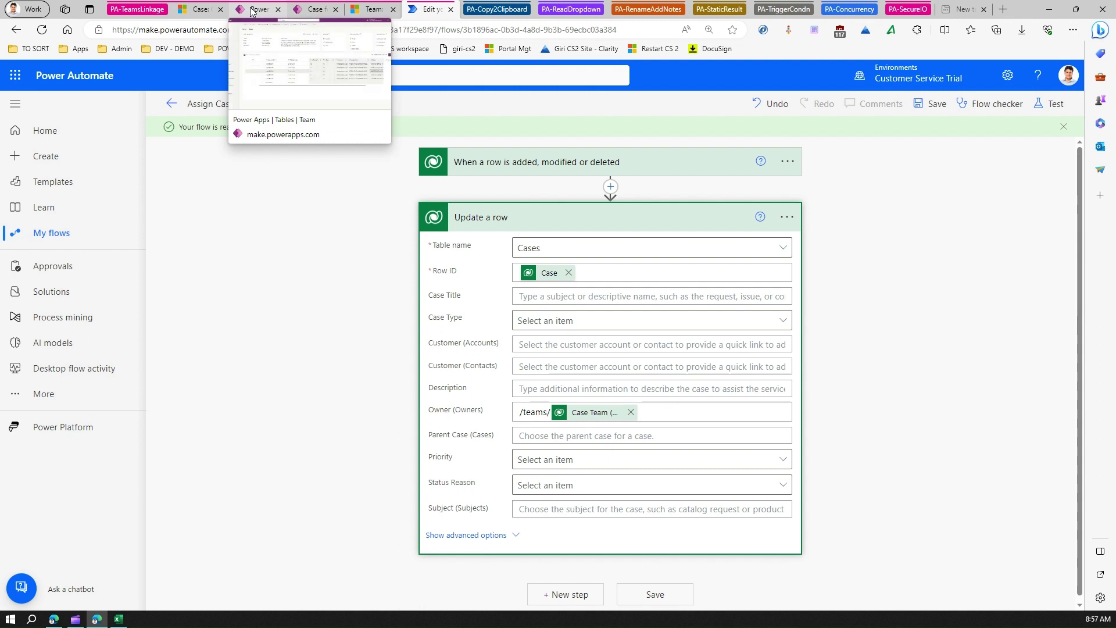
left_click(371, 9)
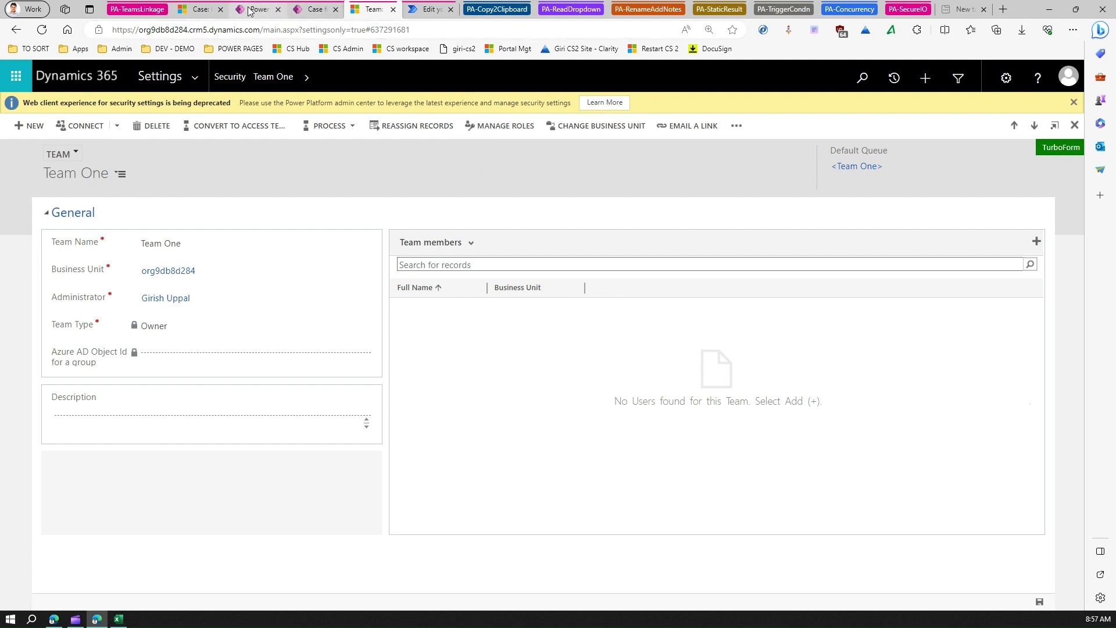
left_click(196, 9)
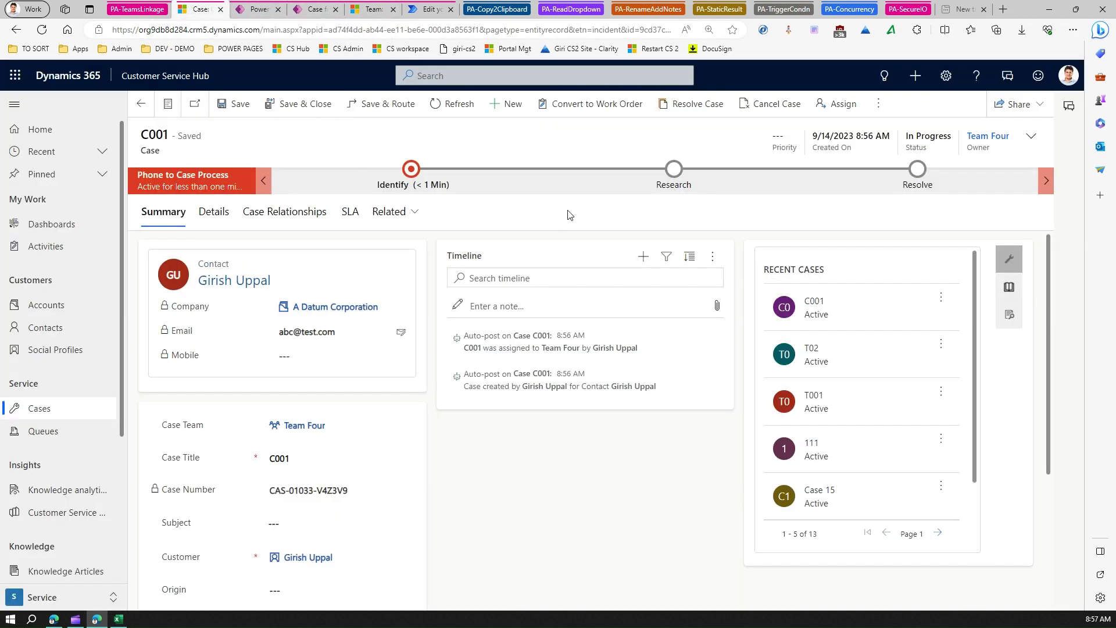